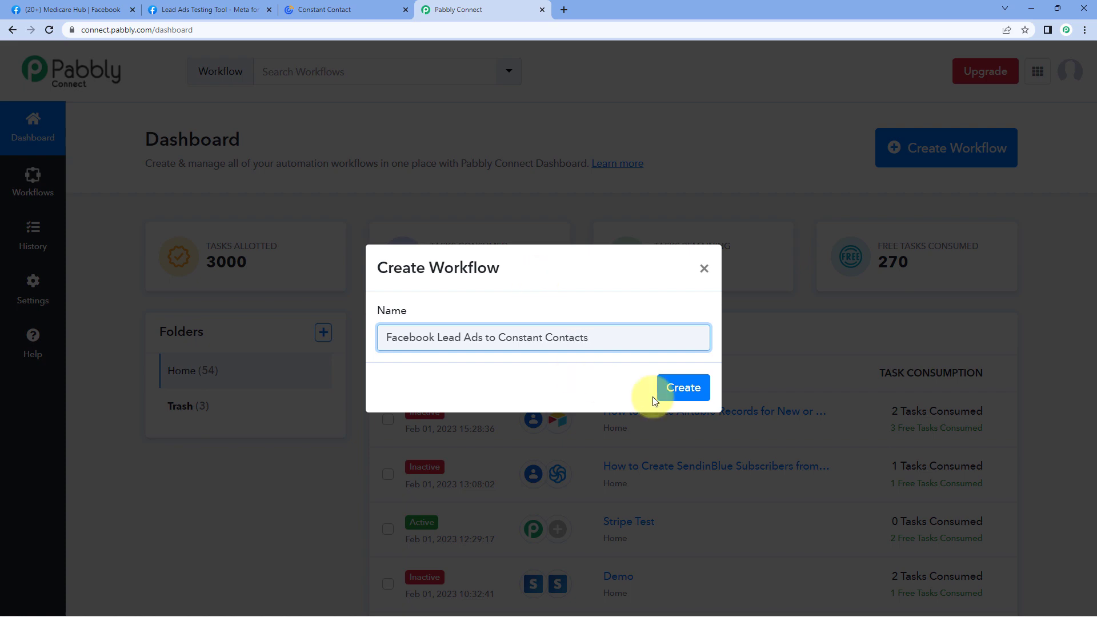
Create the Facebook Lead Ads to Constant Contacts workflow, expand its trigger, then view the Facebook tab.
left_click(684, 390)
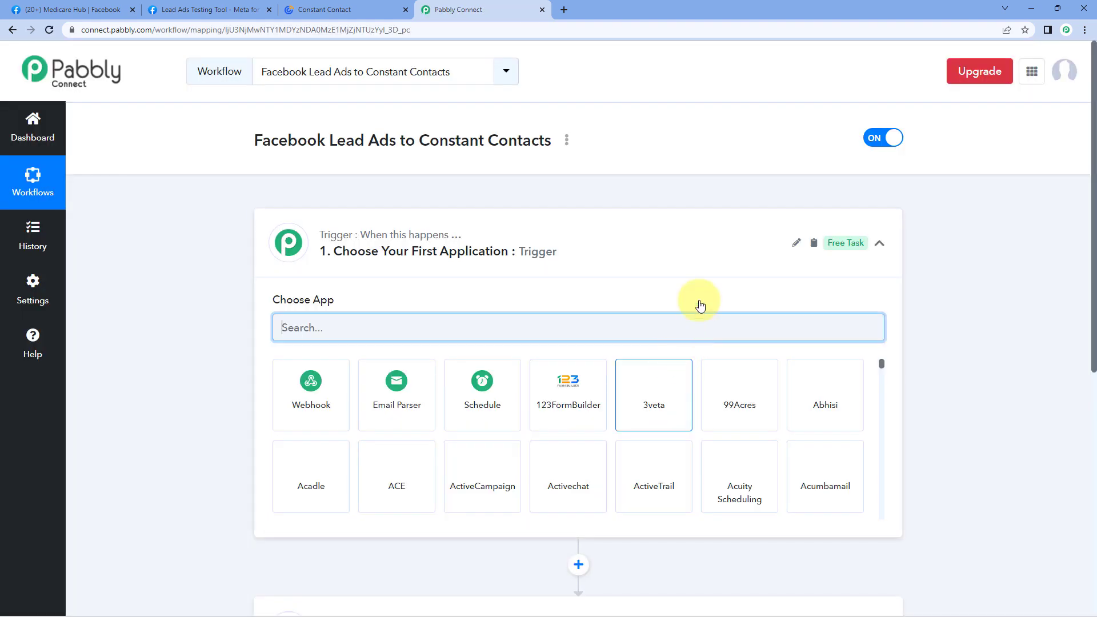
left_click(574, 252)
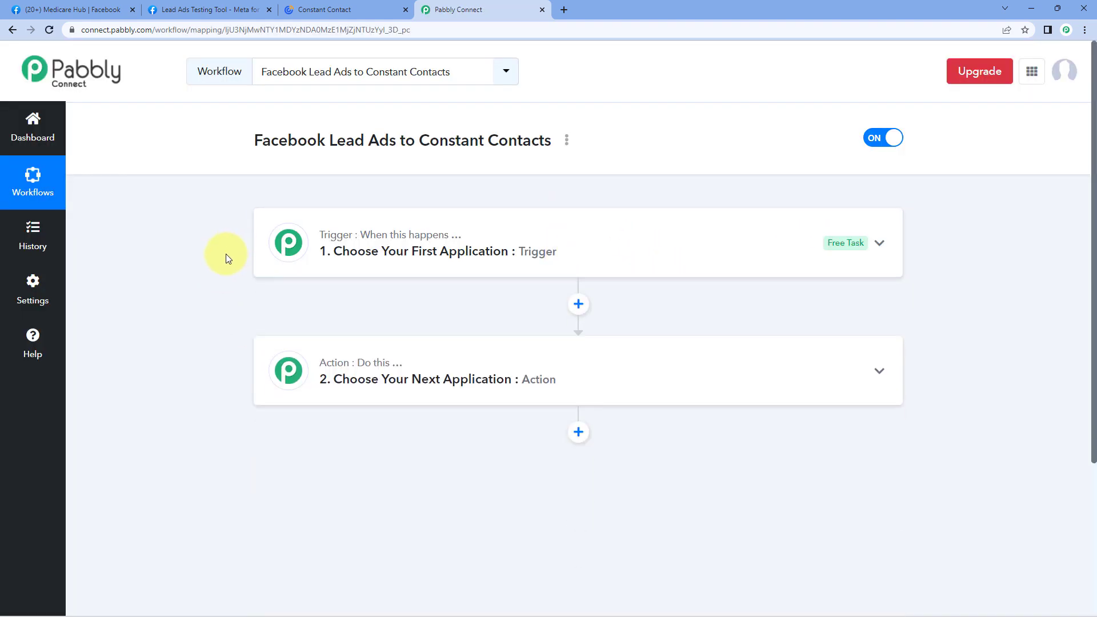
scroll(225, 254, "down", 1)
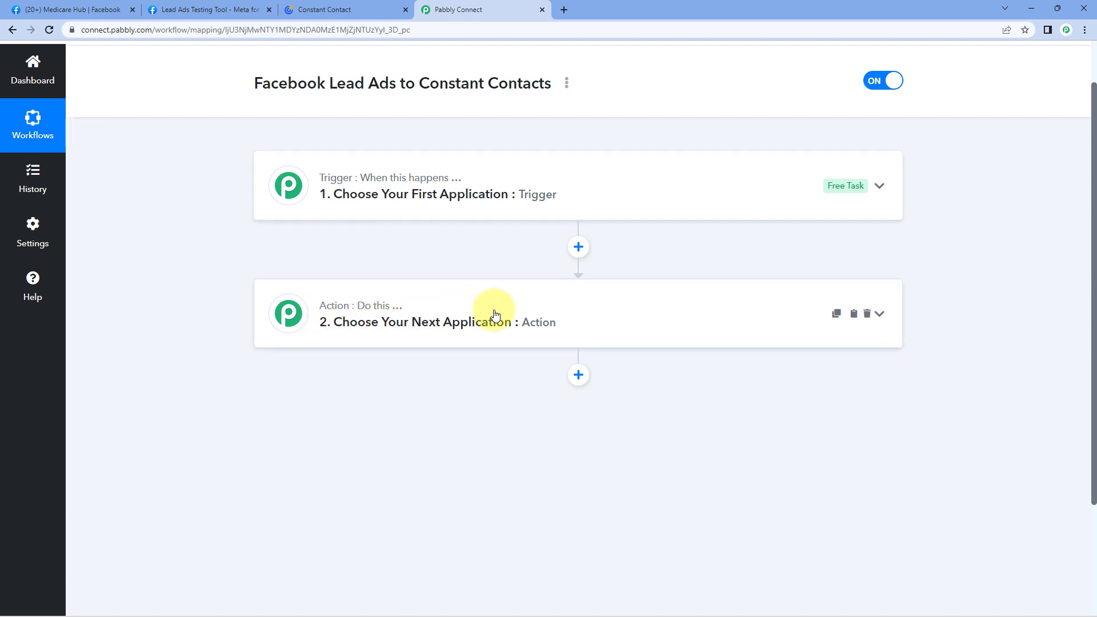
left_click(432, 165)
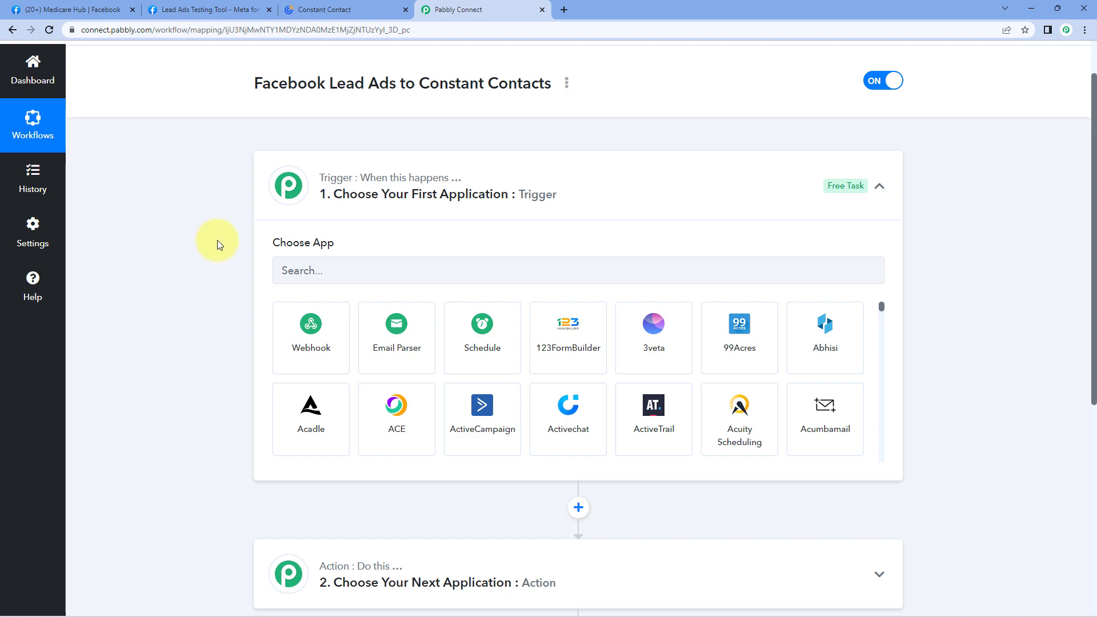
left_click(111, 9)
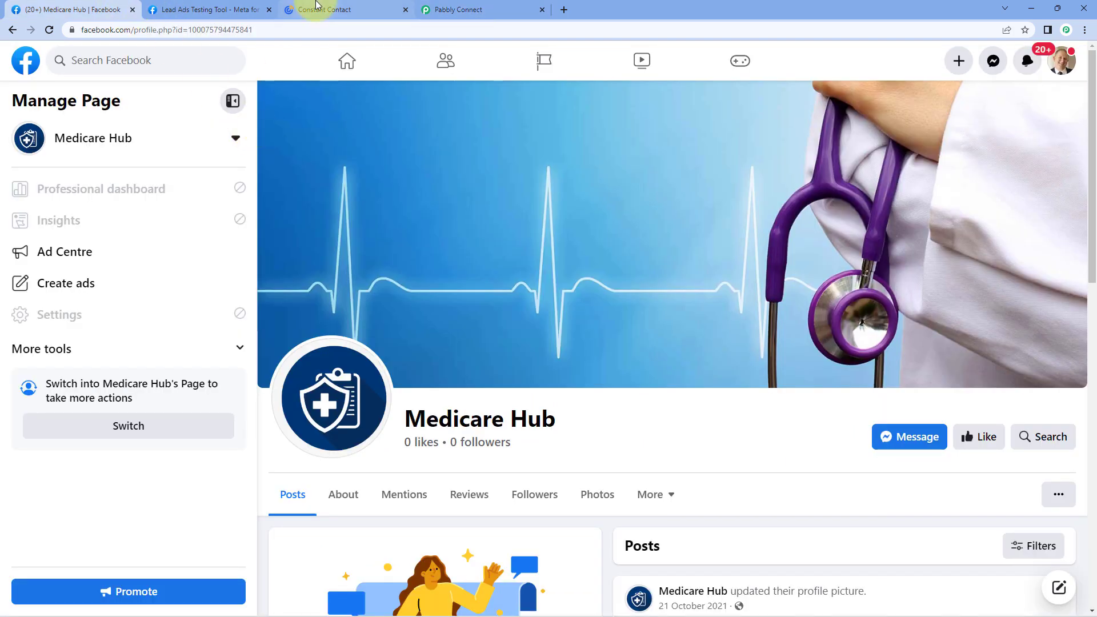
Return to the Pabbly Connect editor with the trigger app chooser open.
left_click(478, 10)
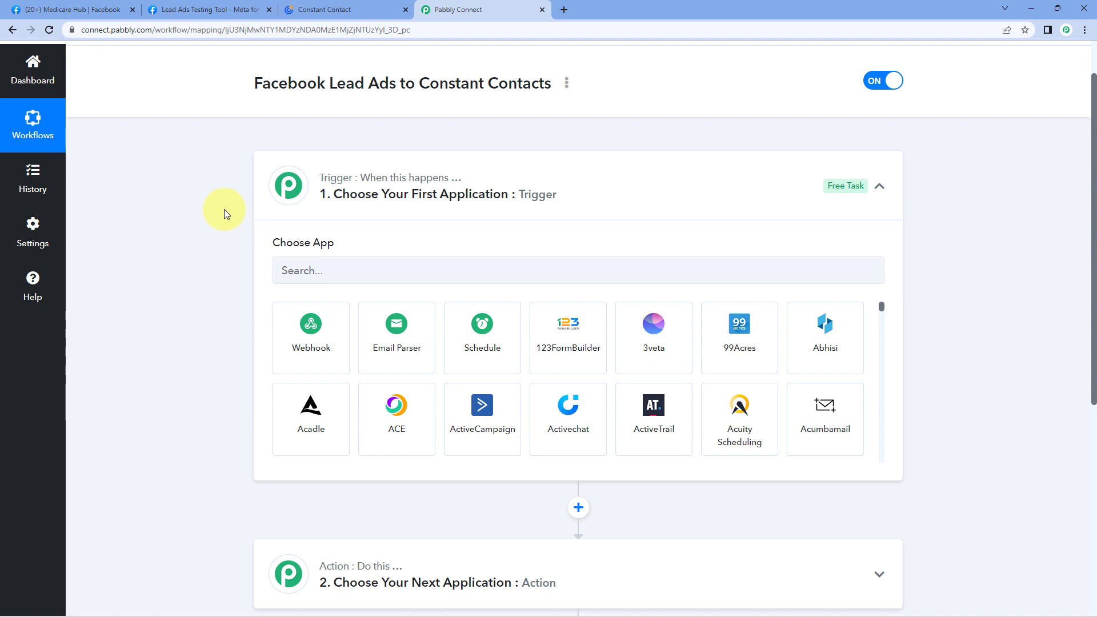
Search 'Facebook' and set the trigger to Facebook Lead Ads with event New Lead (Instant).
scroll(224, 209, "down", 1)
left_click(352, 211)
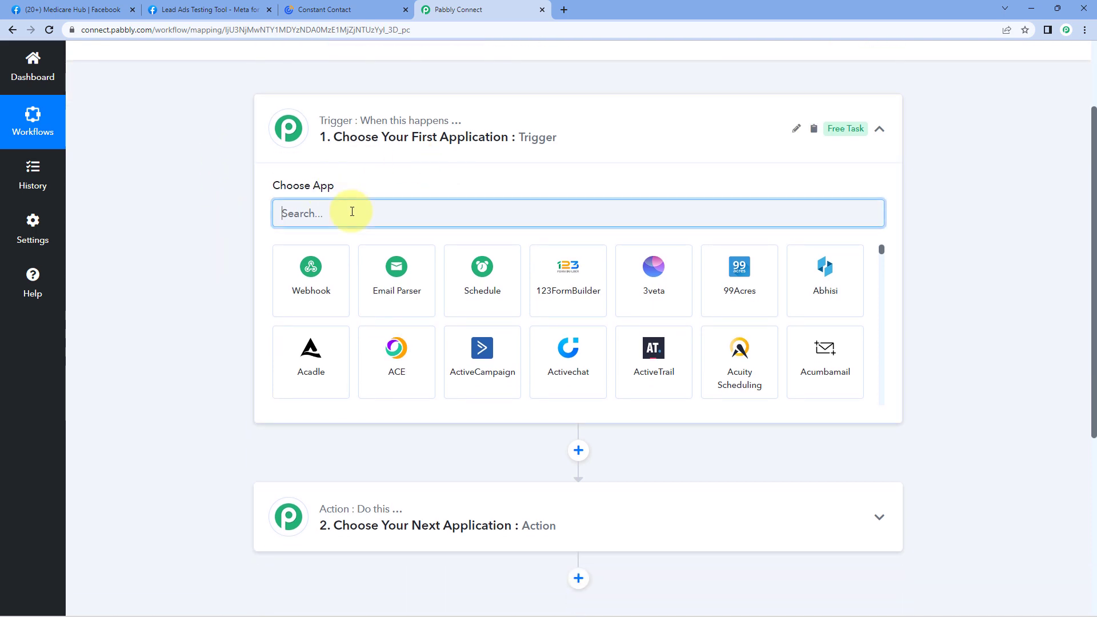
type("Facebook")
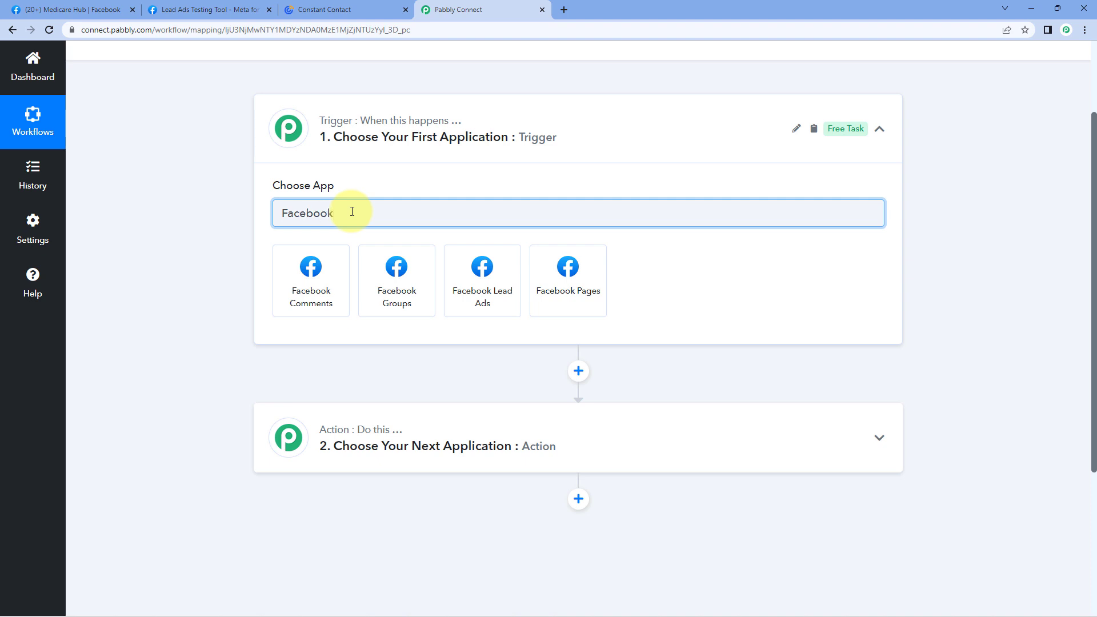
left_click(507, 305)
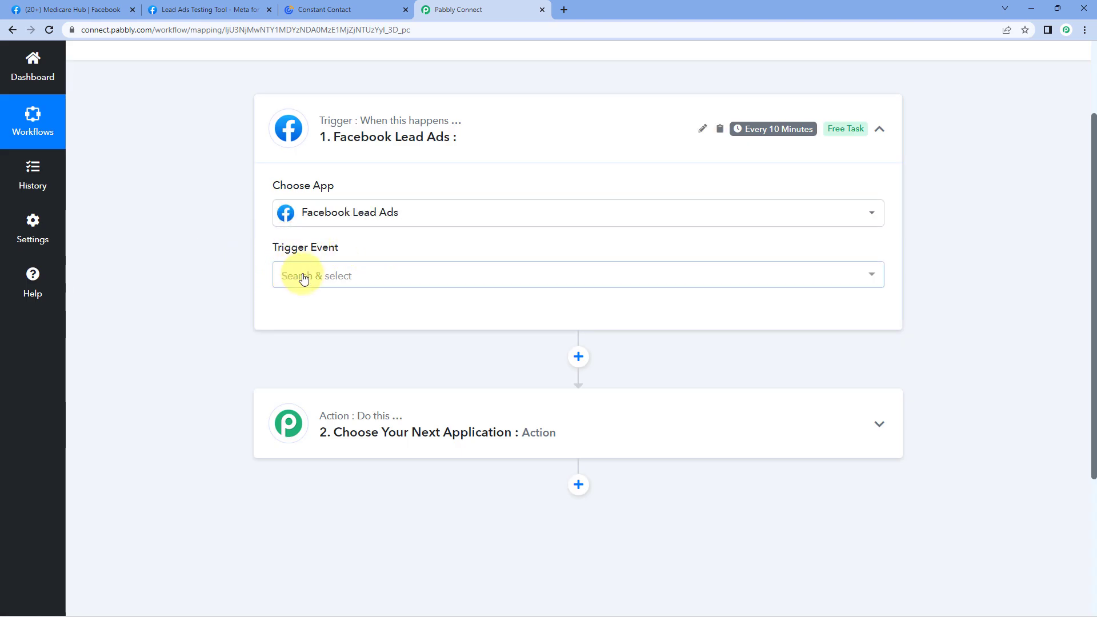
left_click(406, 275)
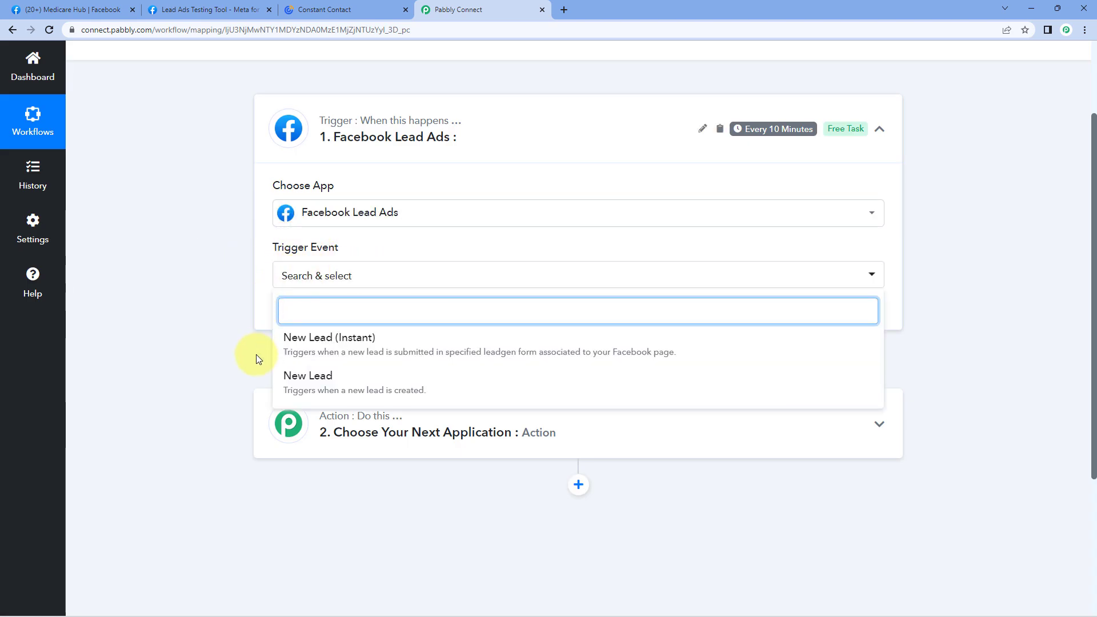
left_click(426, 341)
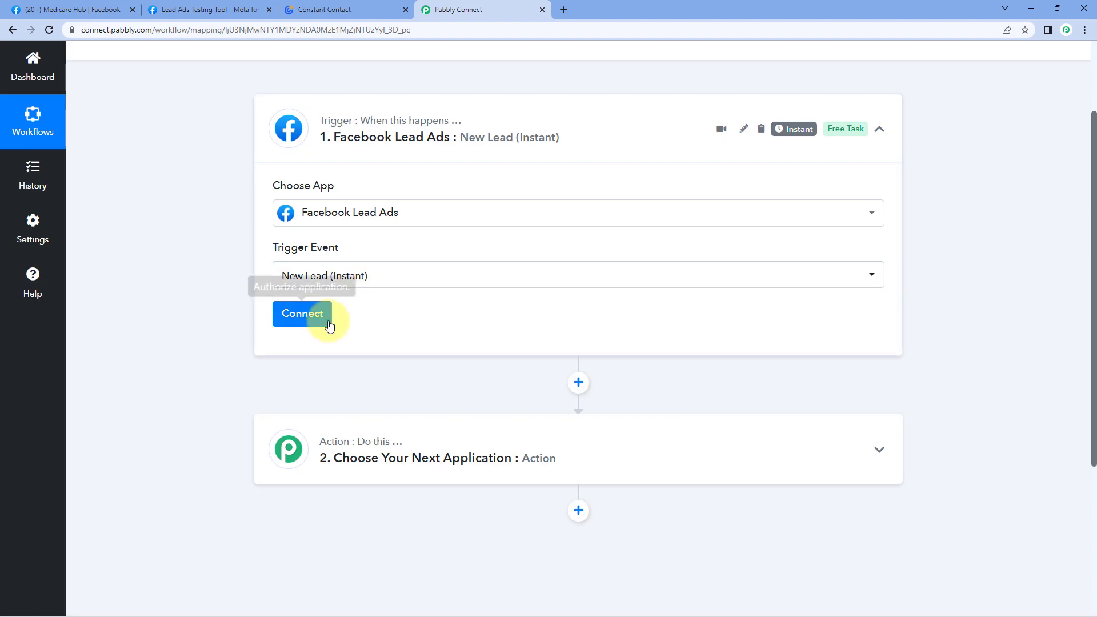
Add a new Facebook Lead Ads connection and authorise it.
left_click(329, 325)
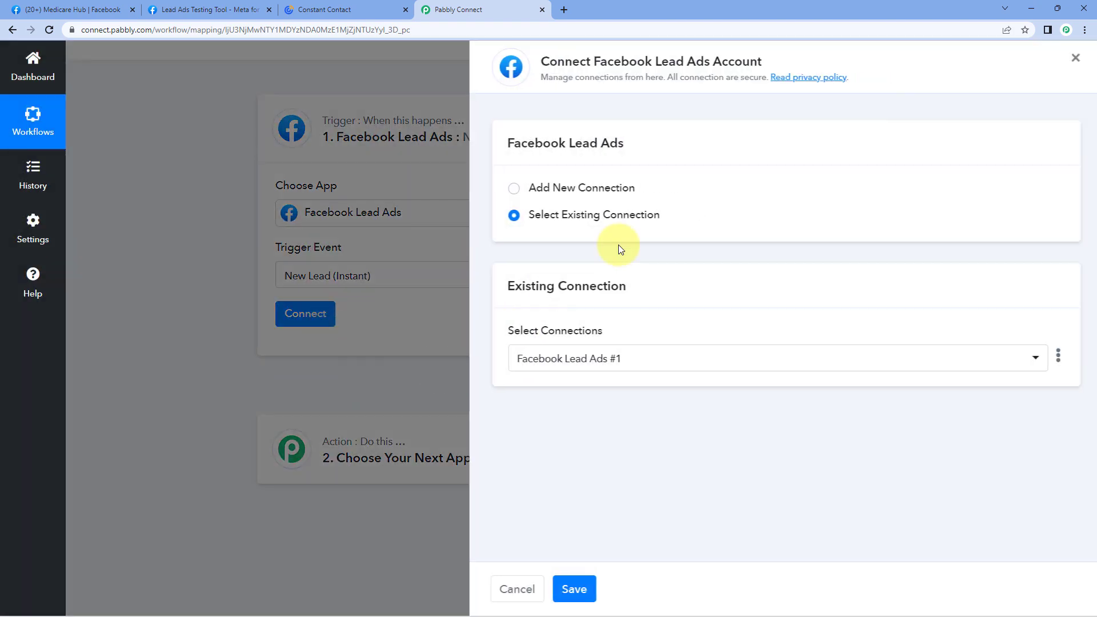
left_click(519, 189)
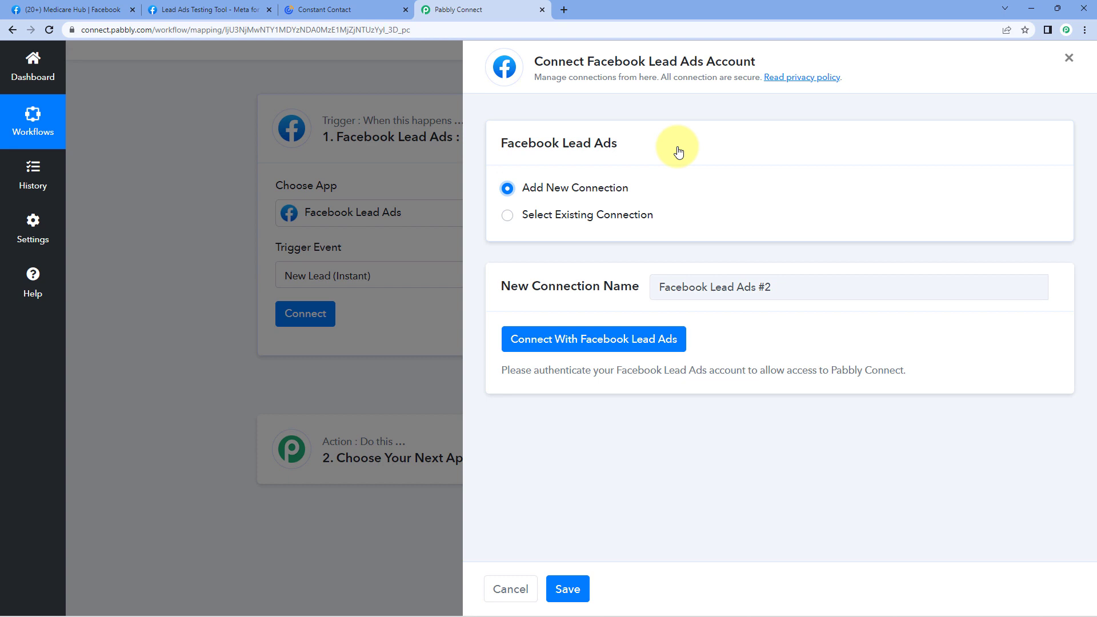
left_click(592, 347)
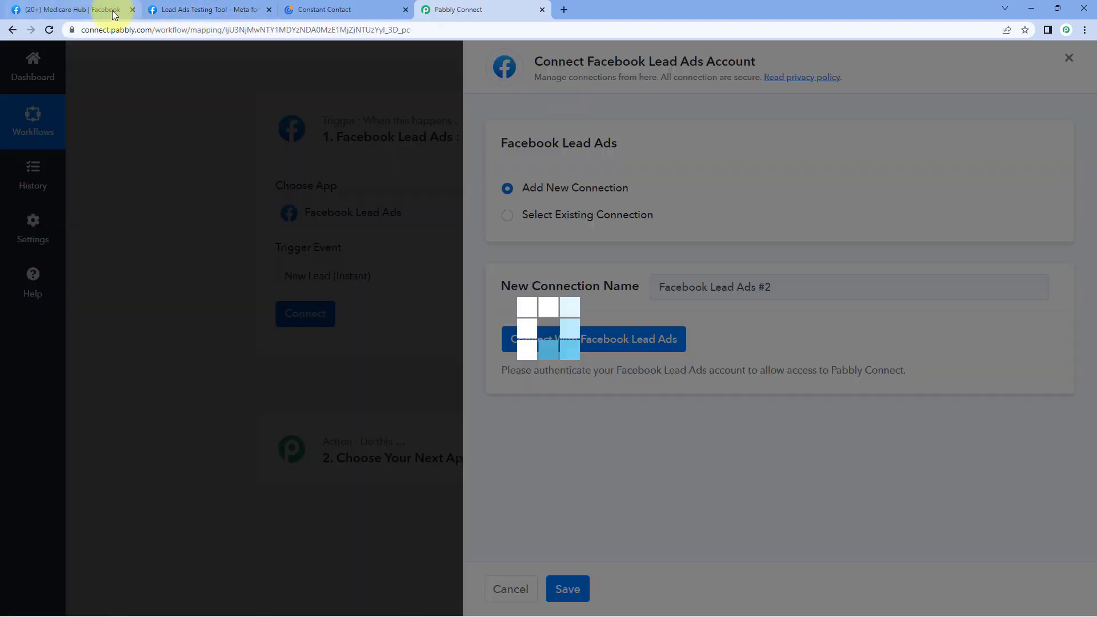
left_click(115, 10)
left_click(457, 9)
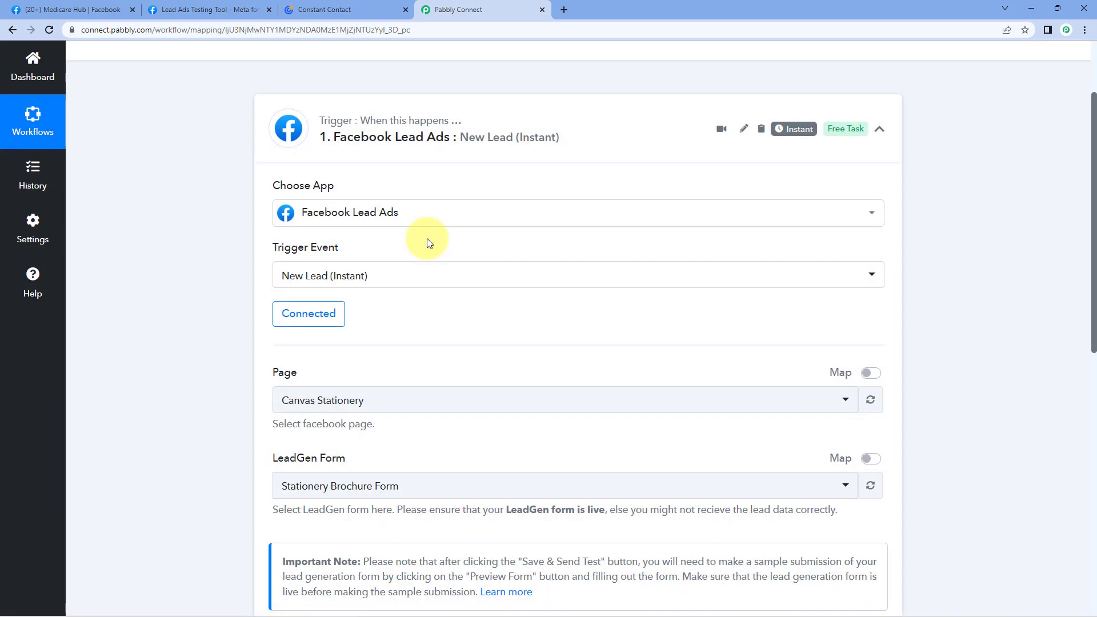
Scroll through the trigger's Page dropdown without changing it, then check the Facebook page's name.
scroll(426, 244, "down", 3)
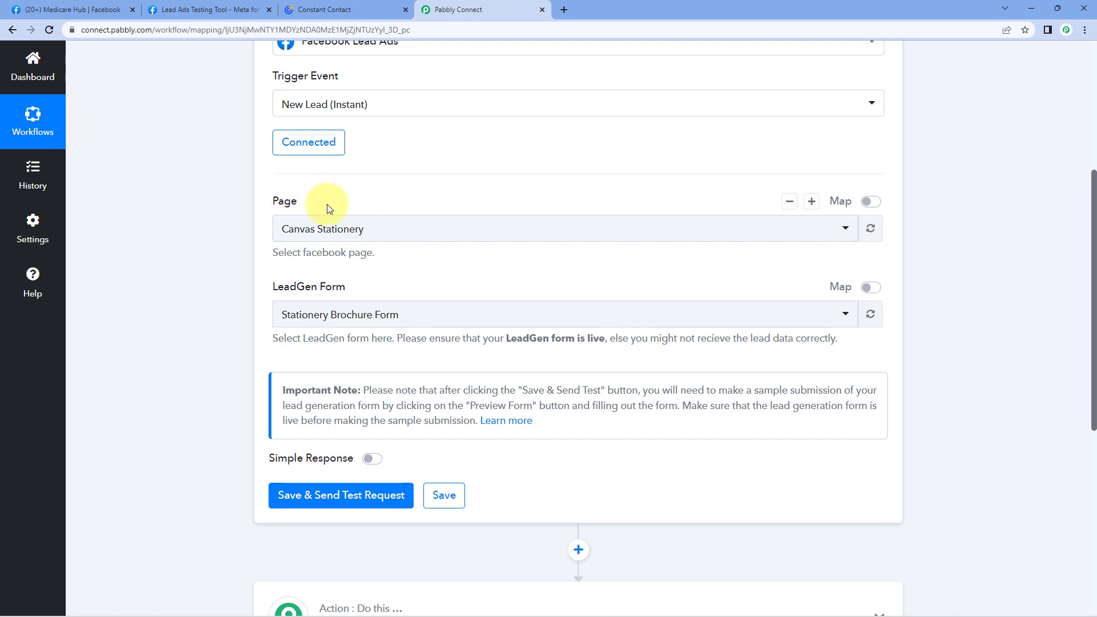
left_click(487, 227)
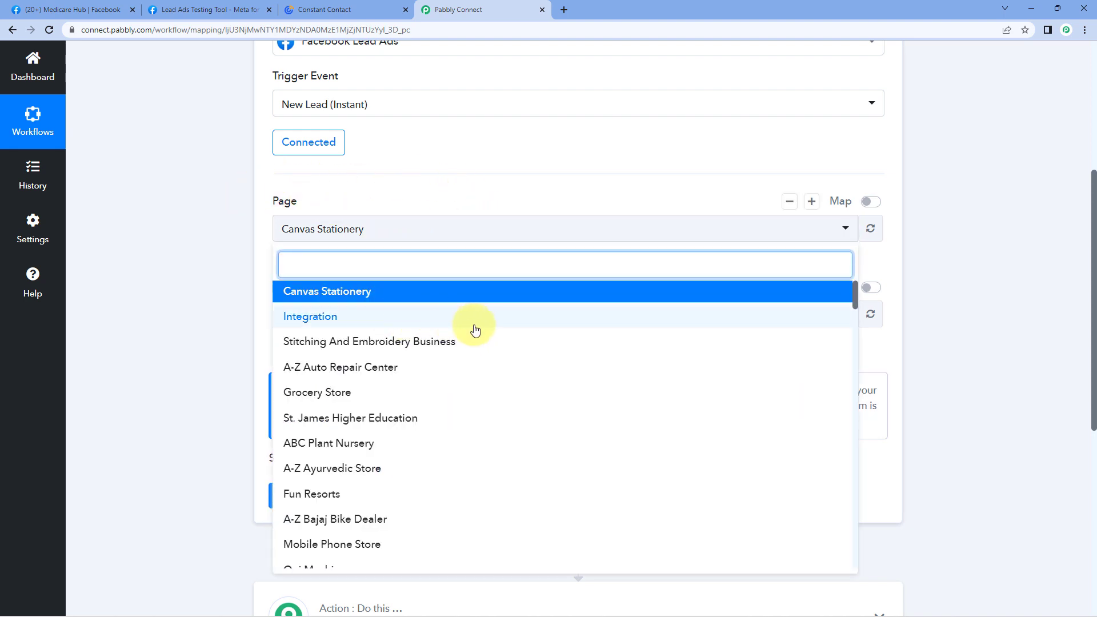
scroll(478, 330, "down", 2)
scroll(480, 333, "down", 10)
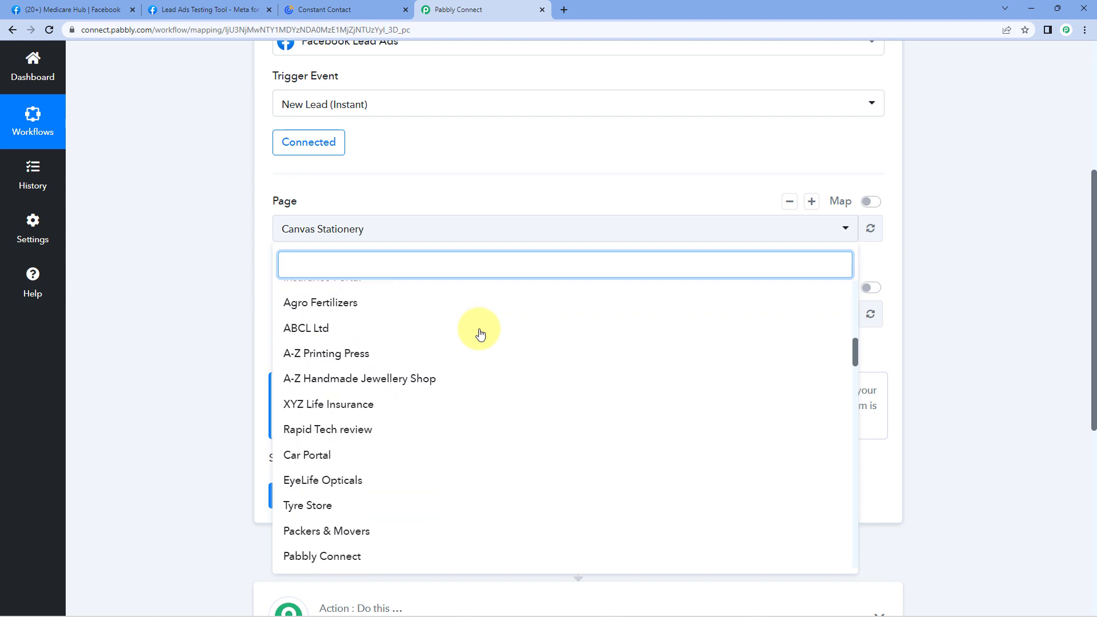
scroll(480, 334, "down", 2)
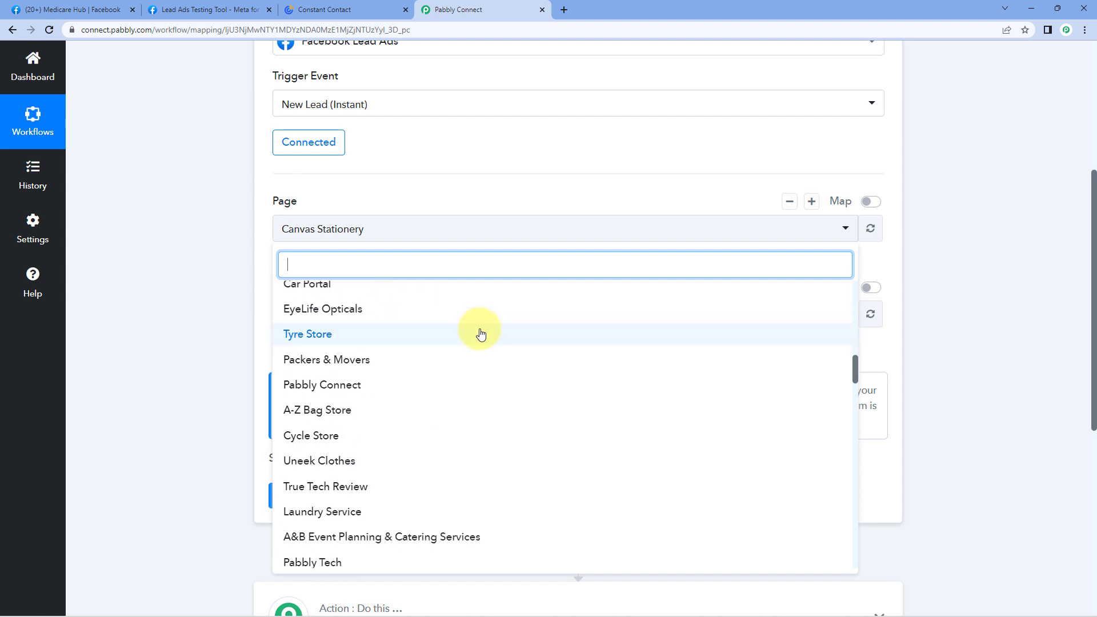
scroll(480, 334, "down", 3)
scroll(480, 334, "up", 12)
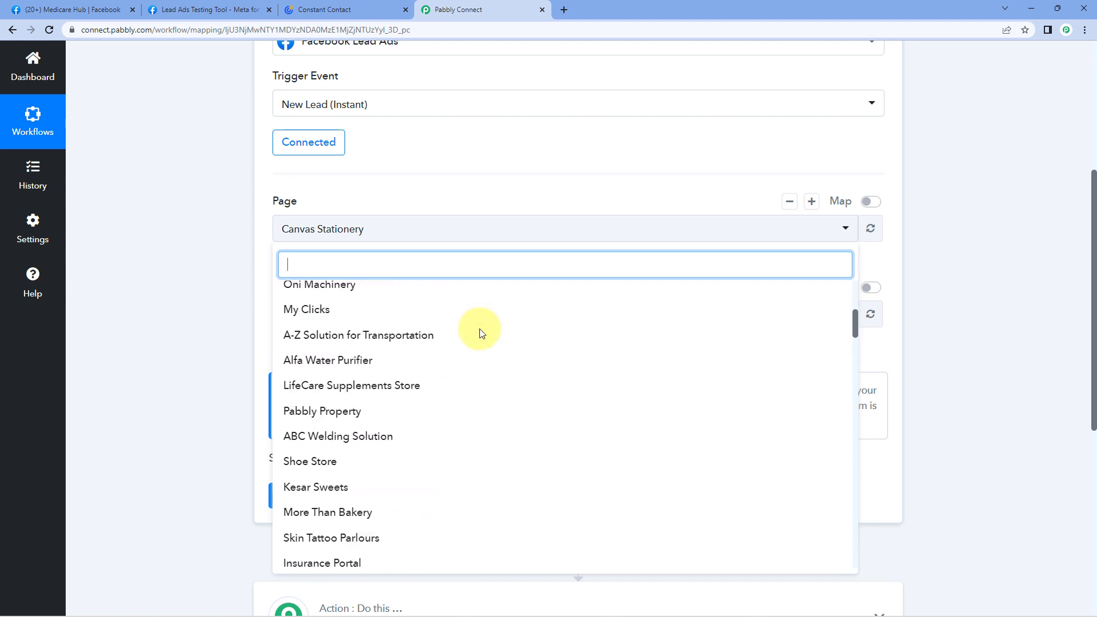
scroll(481, 332, "up", 7)
left_click(53, 7)
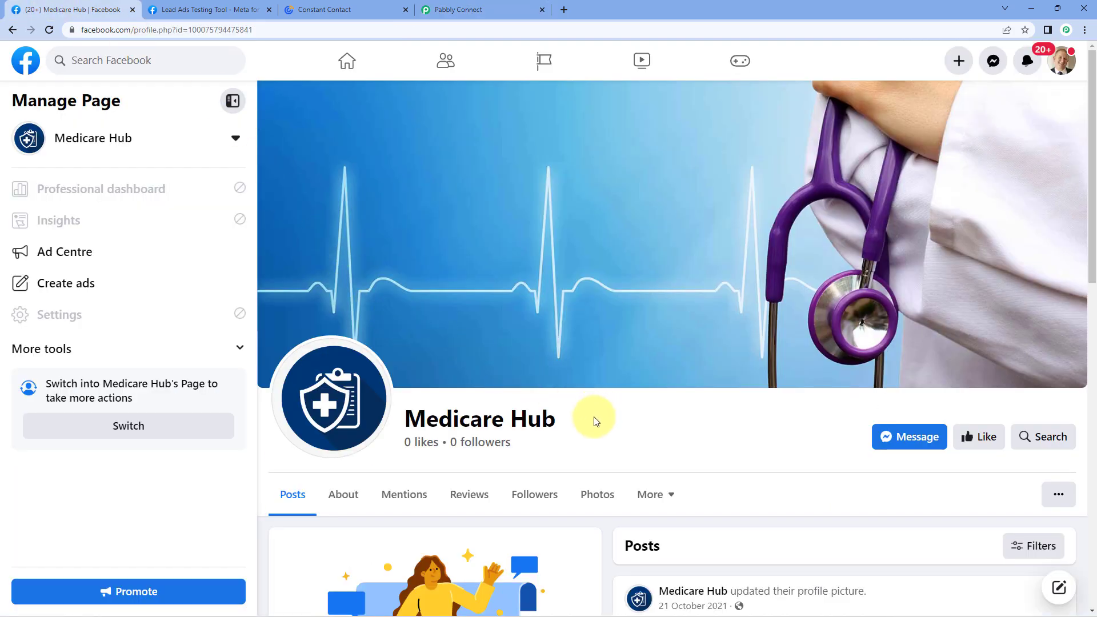
Read the Facebook page title 'Medicare Hub', then go back to the workflow editor.
left_click_drag(578, 421, 400, 419)
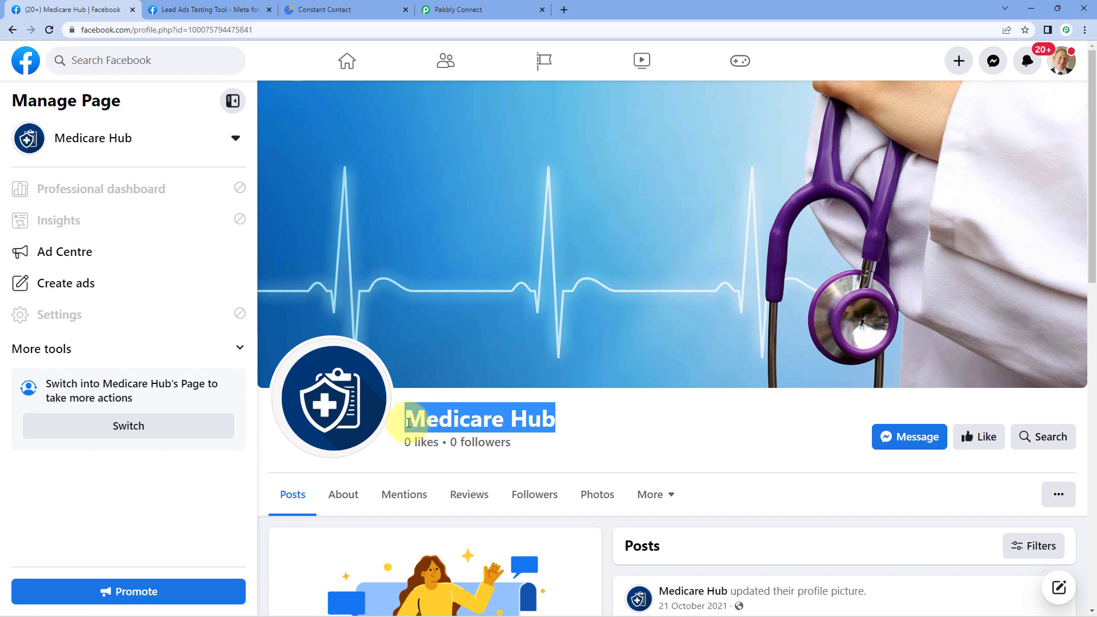
left_click(587, 415)
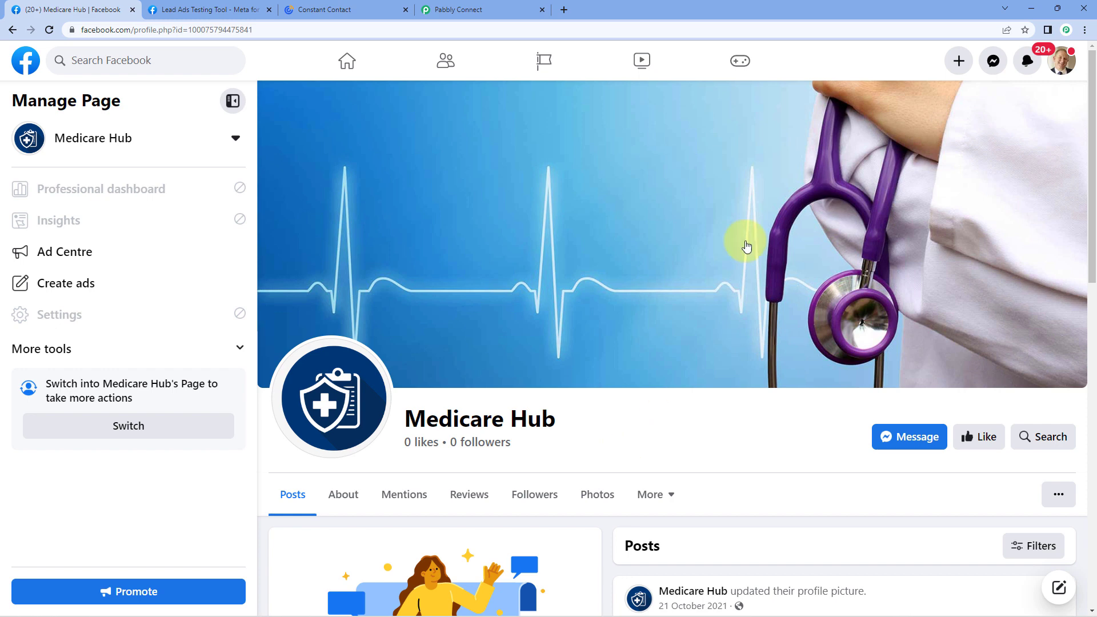
left_click(474, 9)
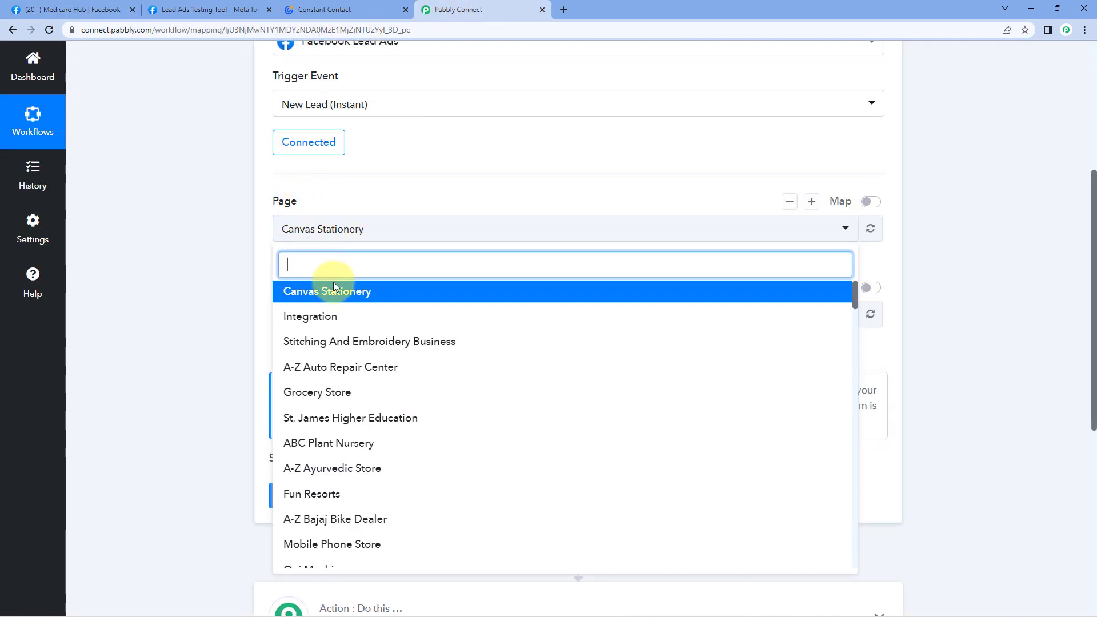
Search 'Med' to set the trigger Page to Medicare Hub and check its Medicare Training Center form.
type("Mid")
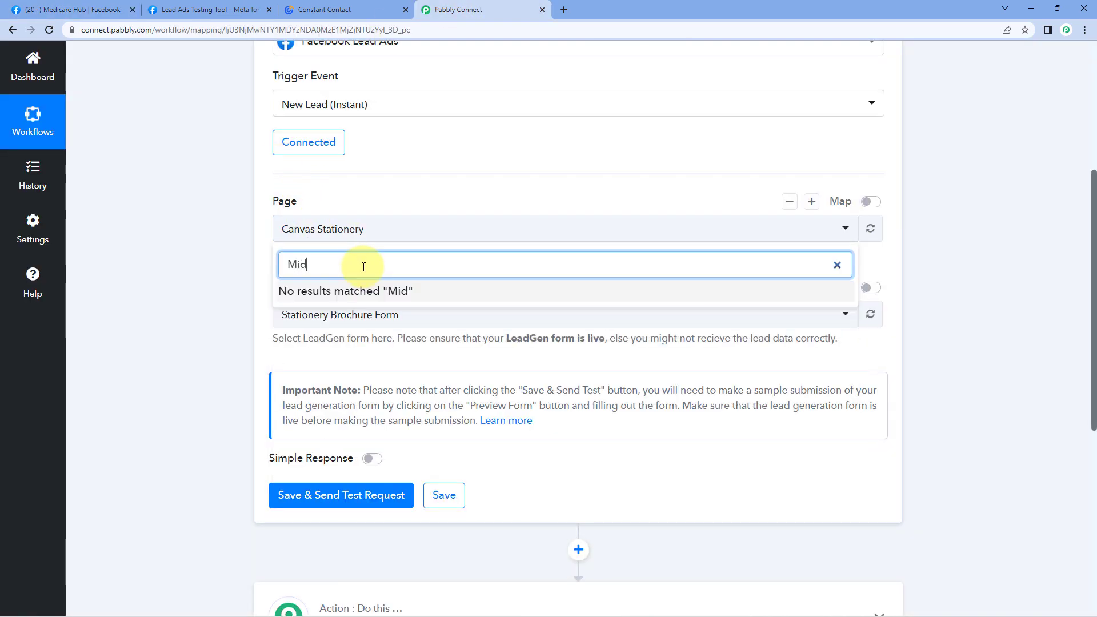
key("BackSpace")
key("BackSpace")
type("ed")
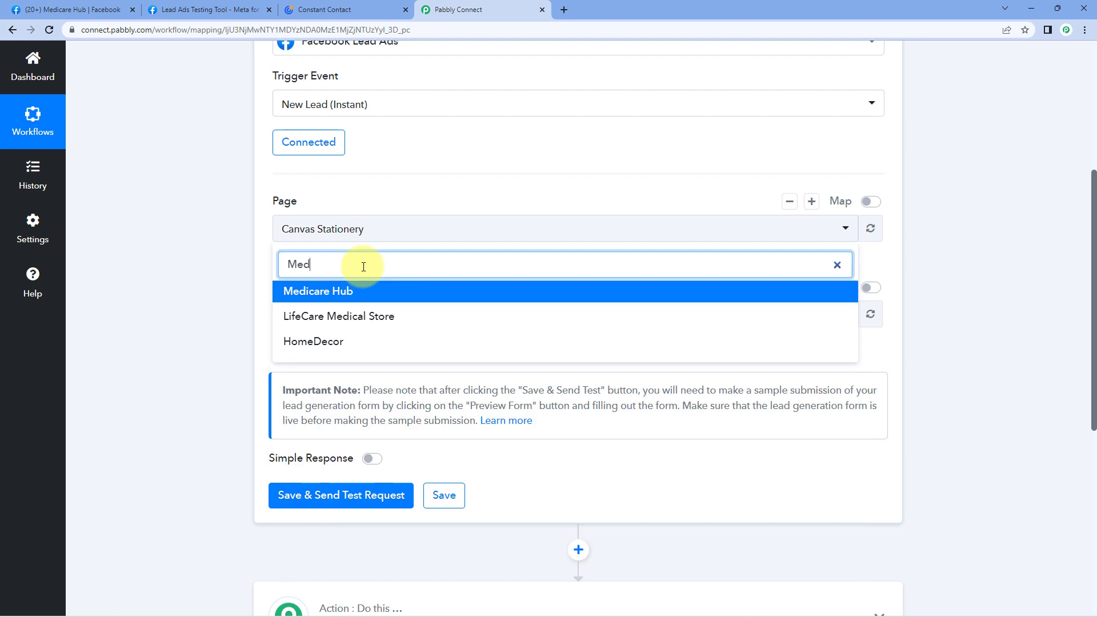
left_click(357, 297)
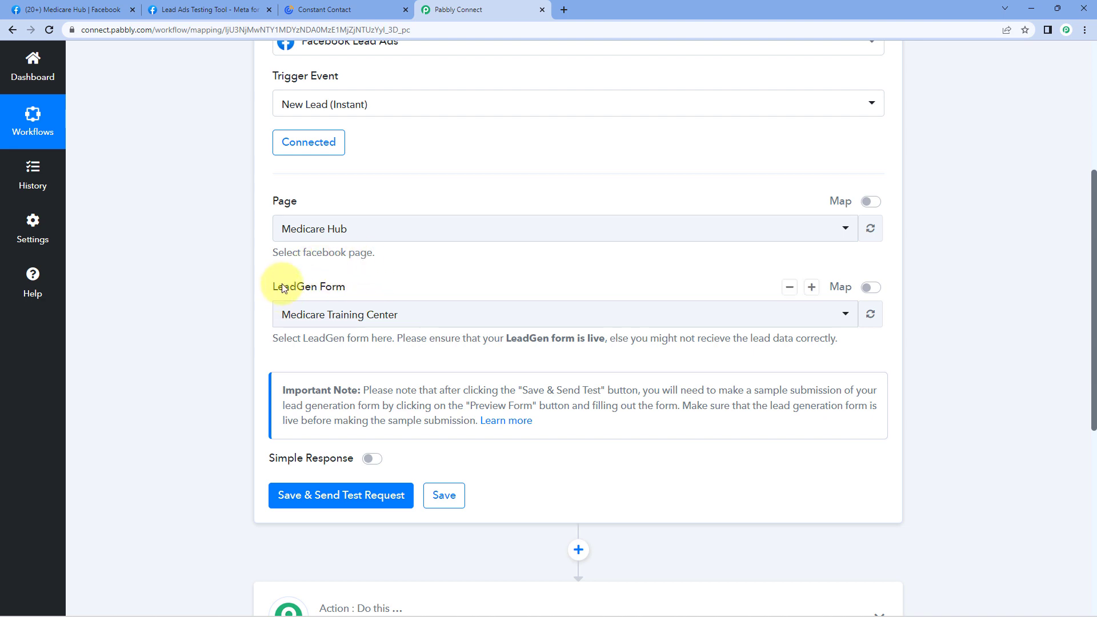
left_click(420, 320)
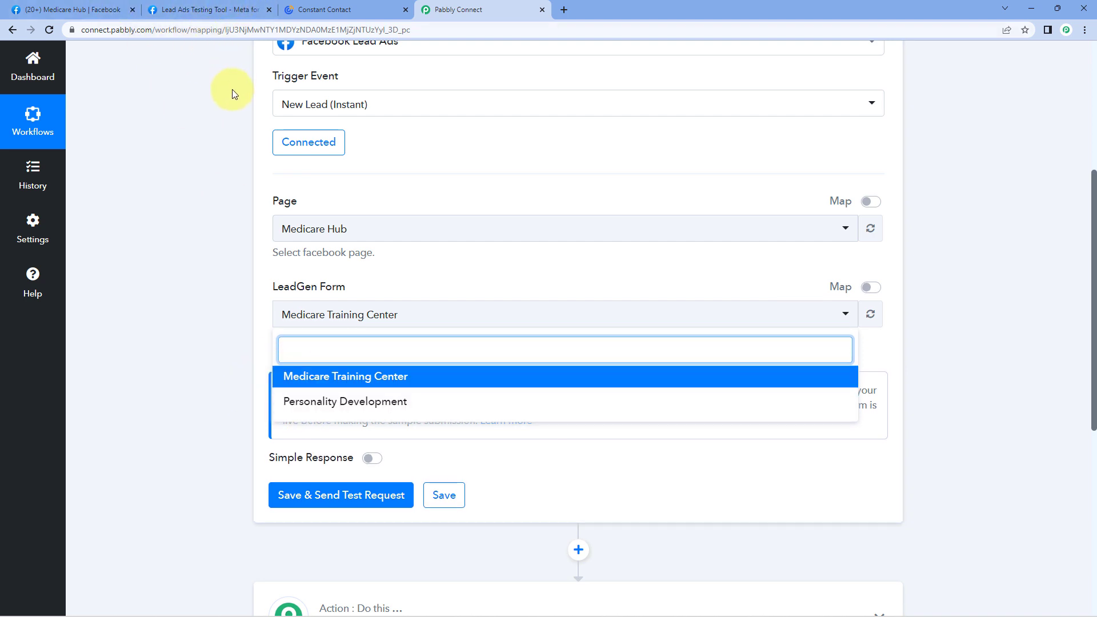
left_click(230, 9)
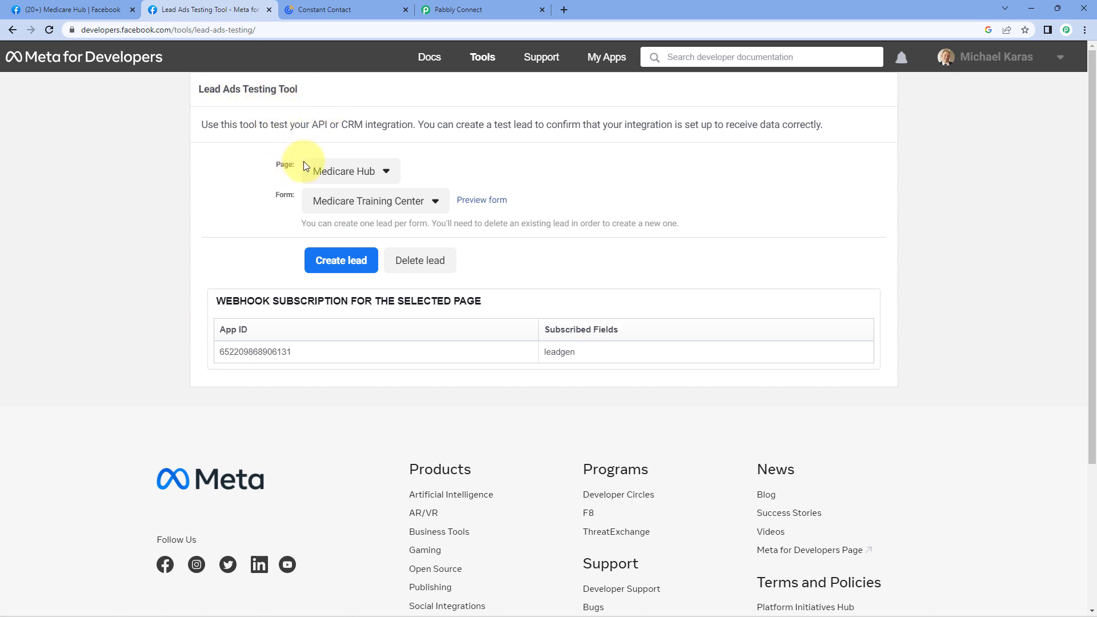
Confirm the Lead Ads Testing Tool page is Medicare Hub, matching the Pabbly Connect trigger.
left_click(379, 179)
scroll(423, 257, "down", 2)
scroll(431, 253, "up", 2)
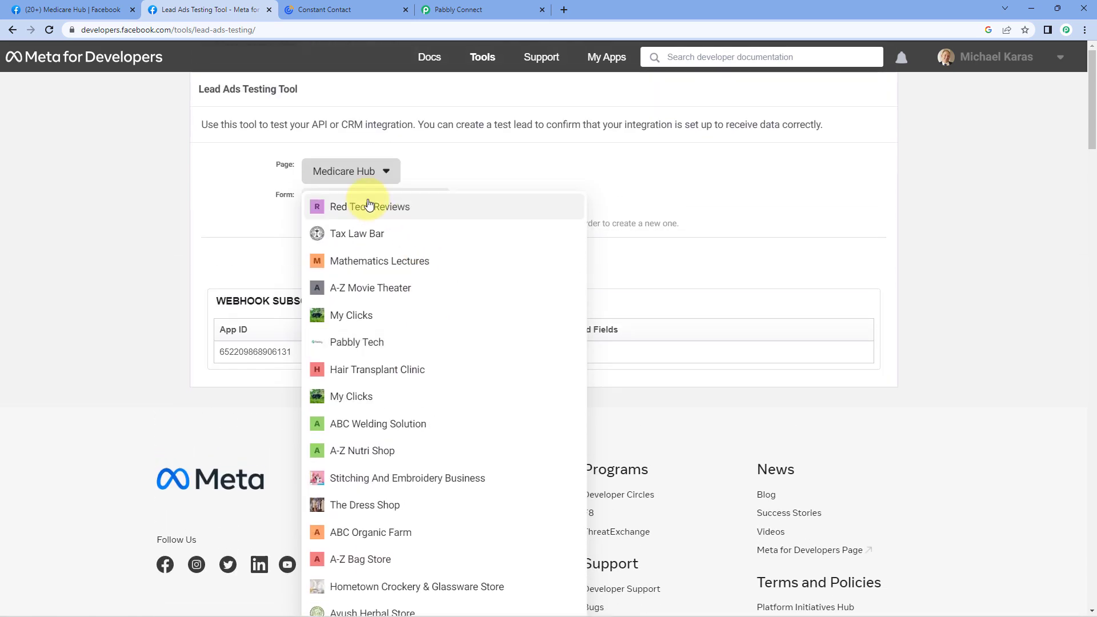
left_click(281, 179)
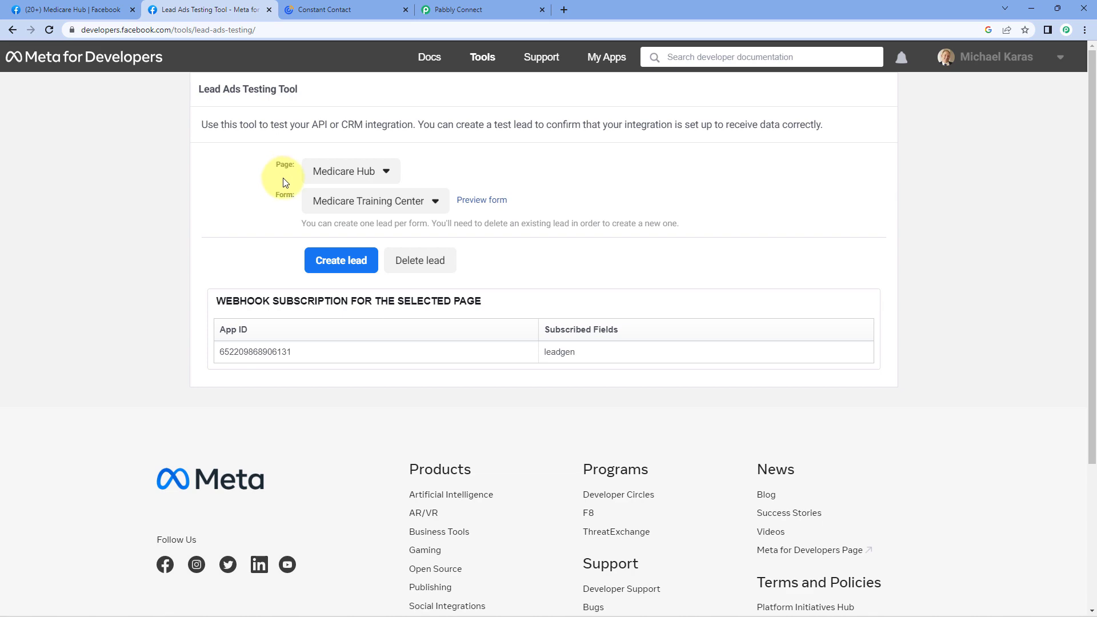
left_click(472, 9)
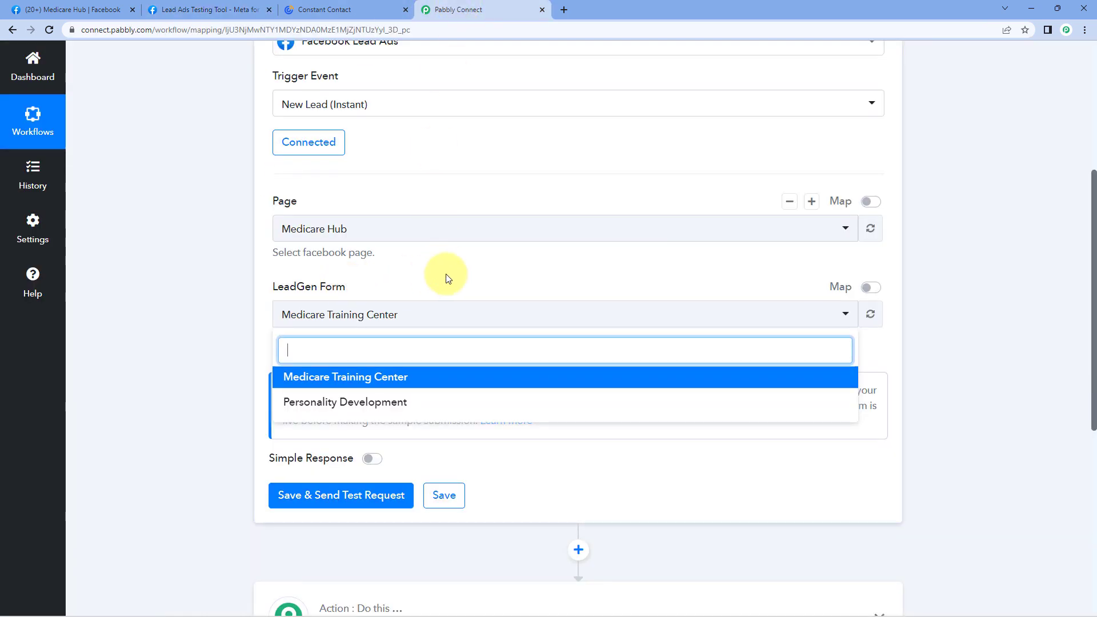
left_click(324, 9)
left_click(210, 9)
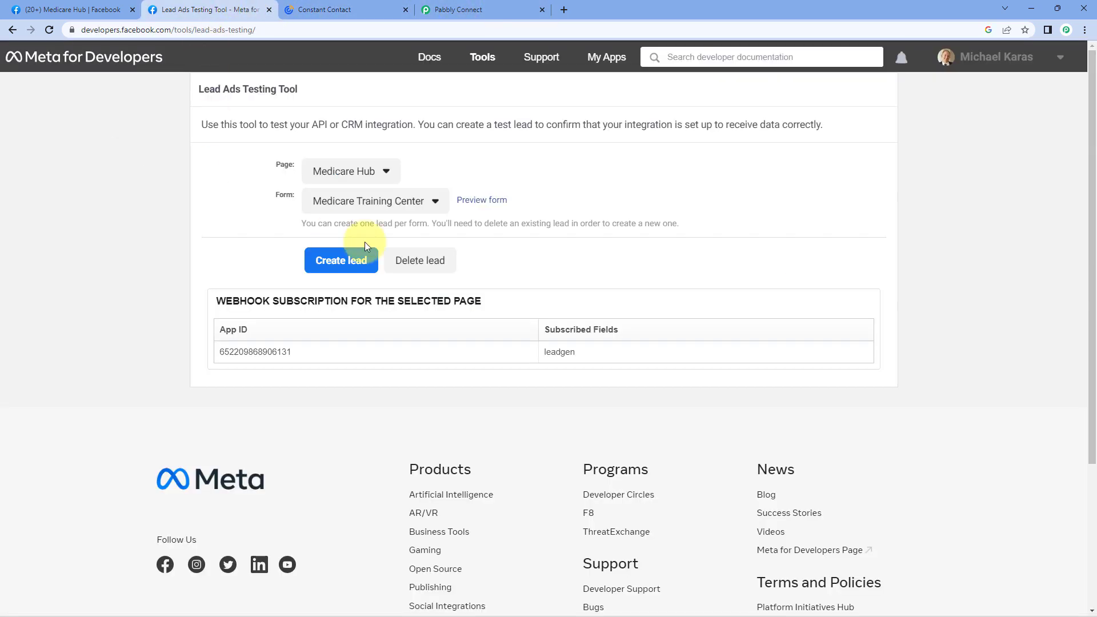
Keep Medicare Training Center as the testing tool's form and return to Pabbly Connect.
left_click(319, 201)
mouse_move(377, 226)
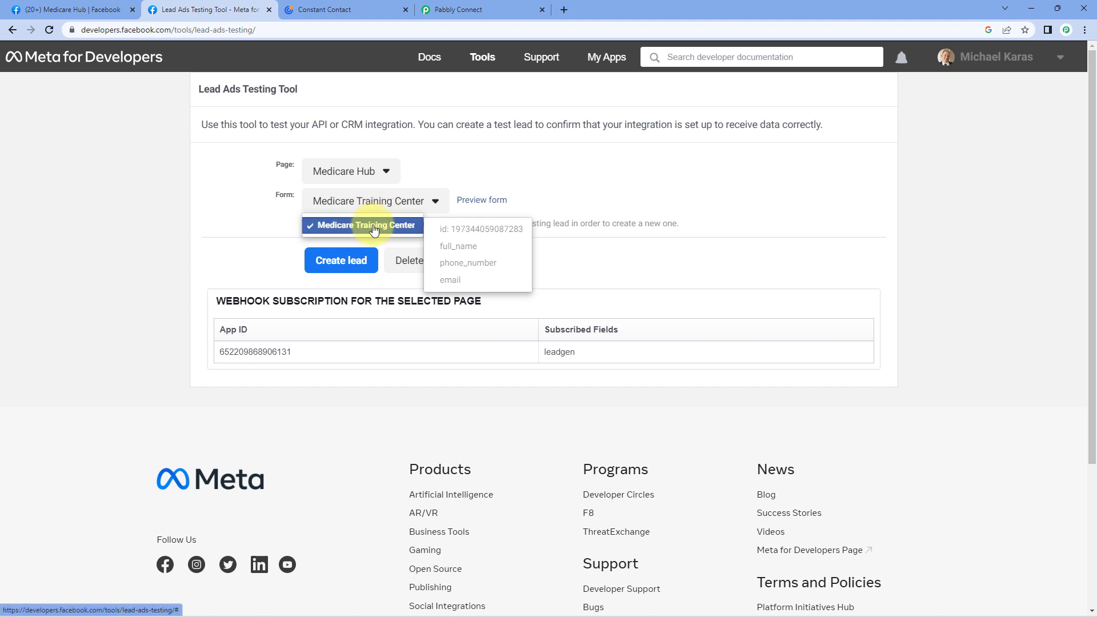
left_click(375, 228)
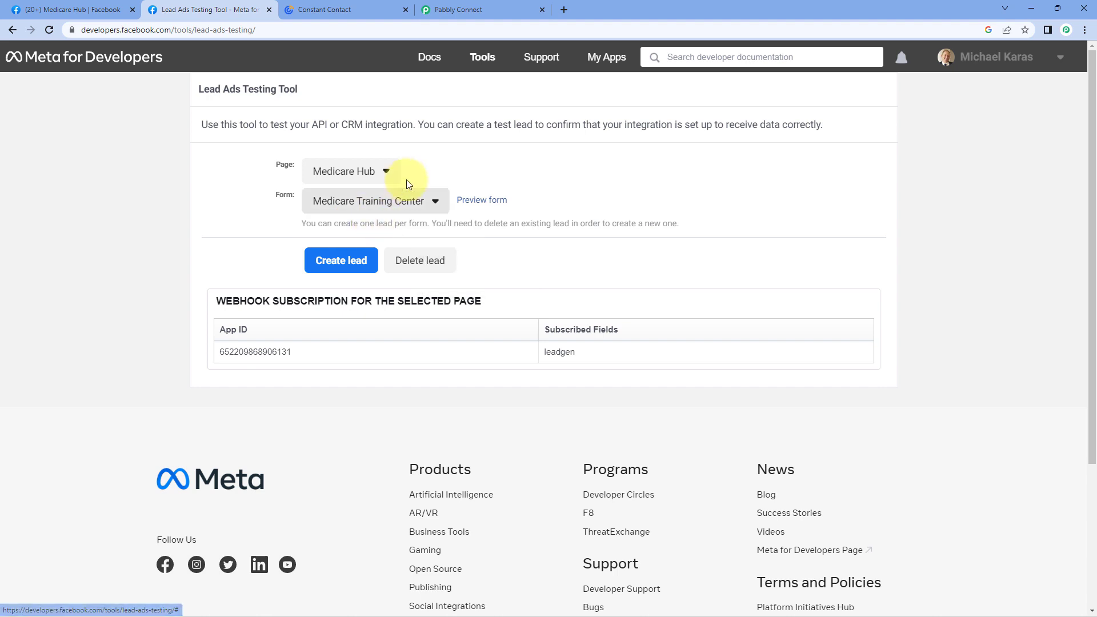
left_click(473, 7)
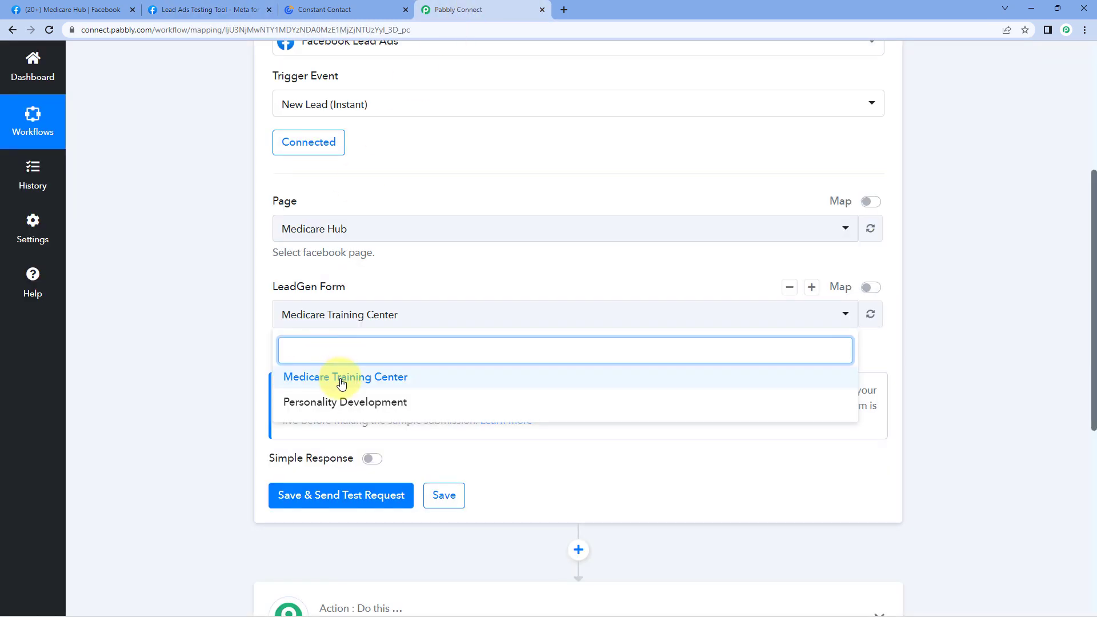
Keep form Medicare Training Center and save the trigger, sending a test request to await a lead.
left_click(341, 380)
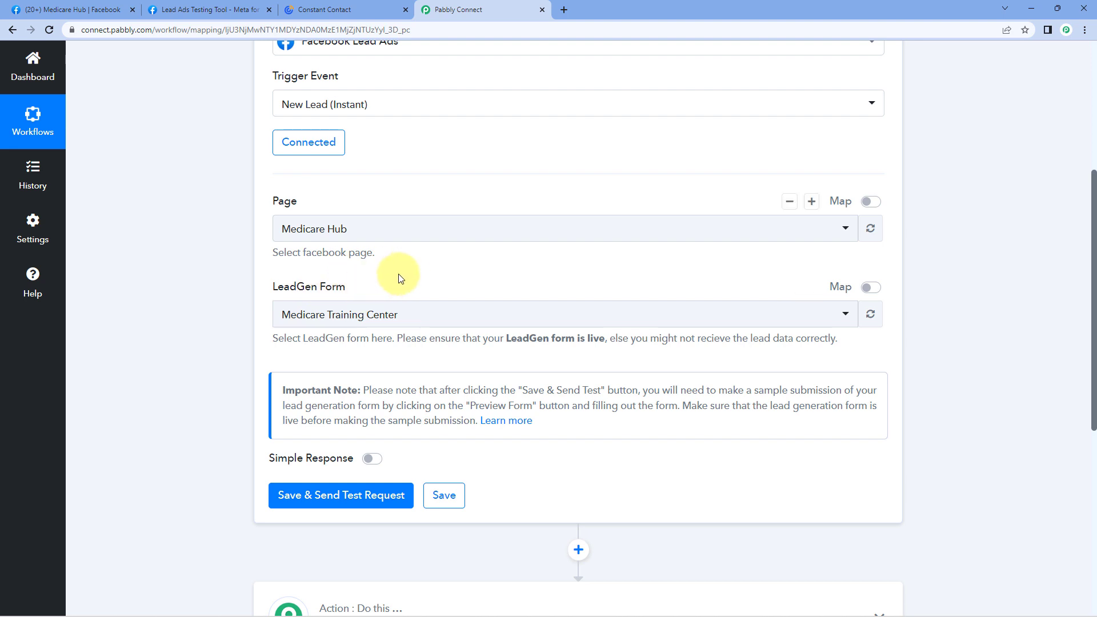
scroll(409, 280, "down", 1)
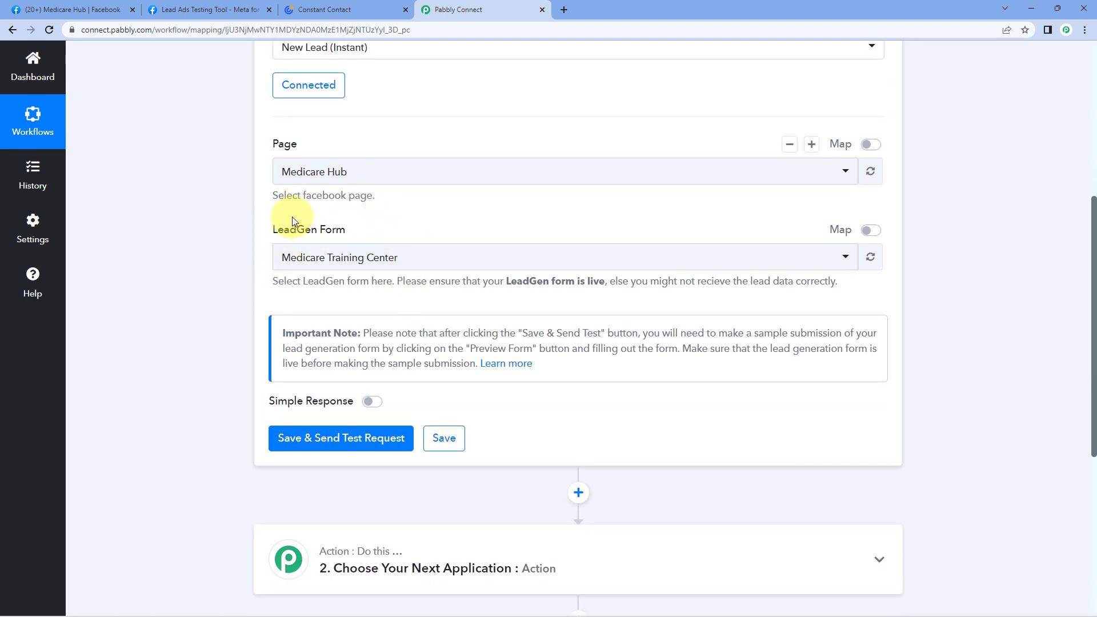
scroll(353, 226, "down", 1)
scroll(353, 225, "down", 1)
scroll(355, 215, "up", 1)
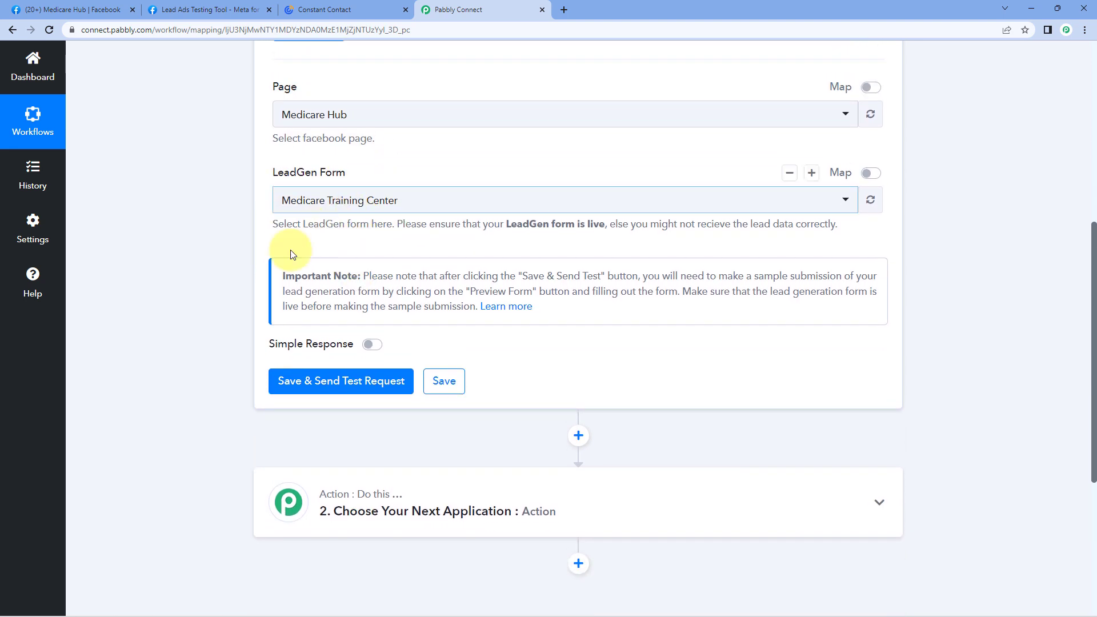
left_click(340, 390)
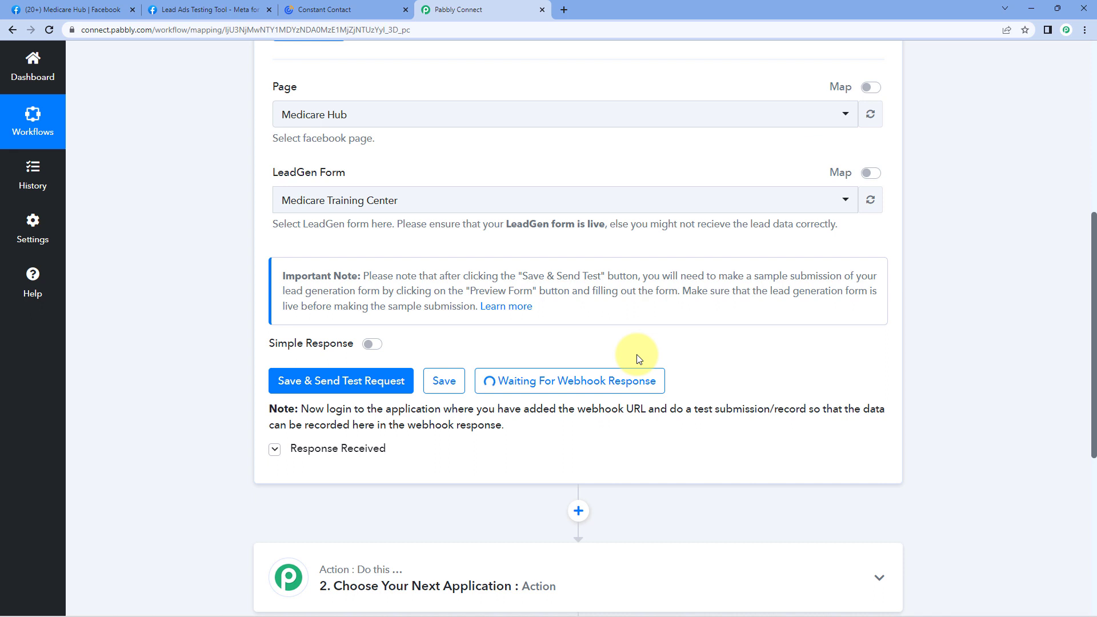
left_click(233, 10)
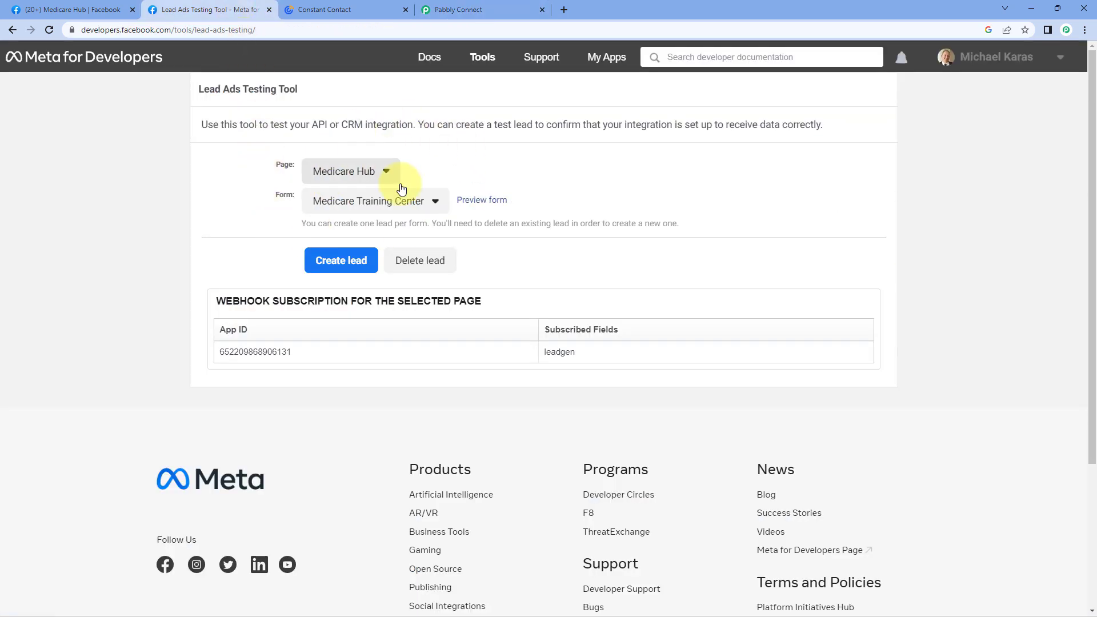
Preview the lead form and fill in a sample full name, phone number and e-mail.
left_click(493, 200)
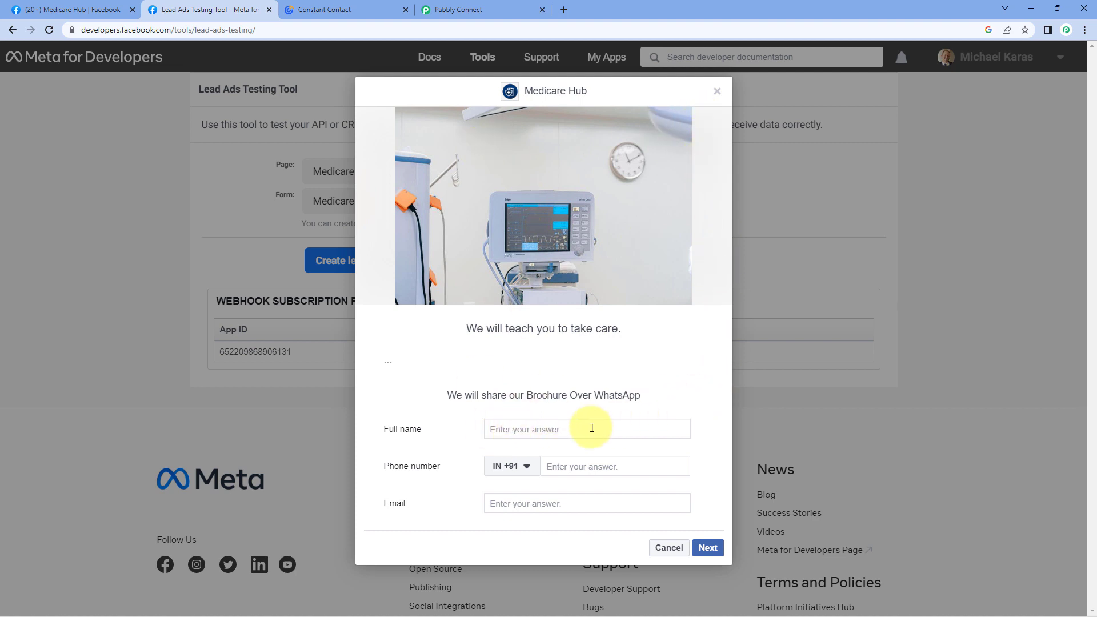
left_click(553, 428)
type("Demo")
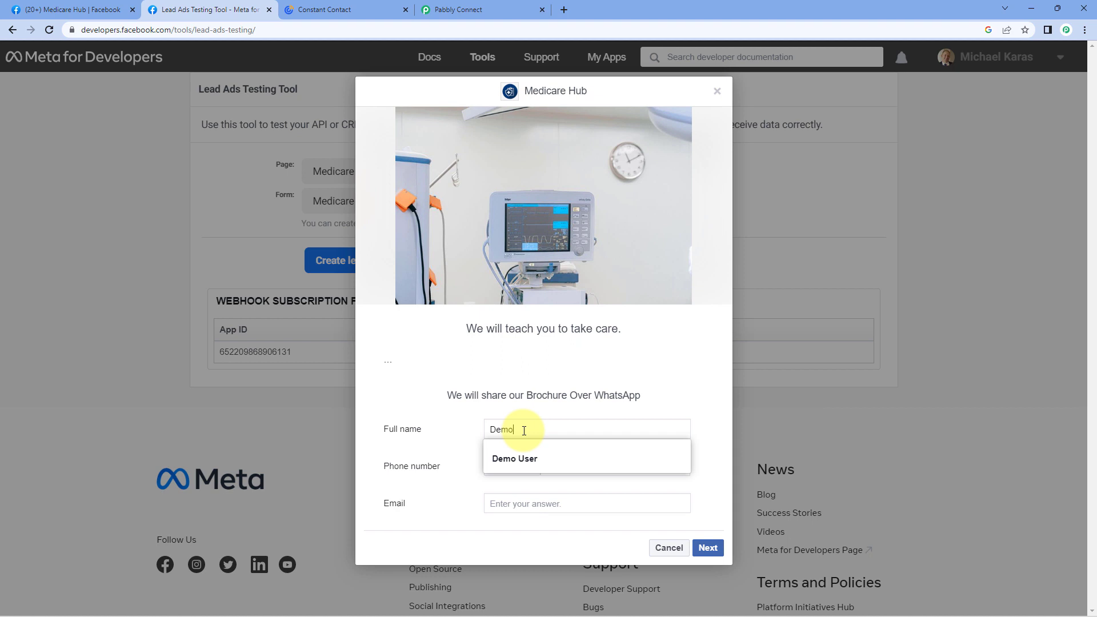
key("Down")
key("Return")
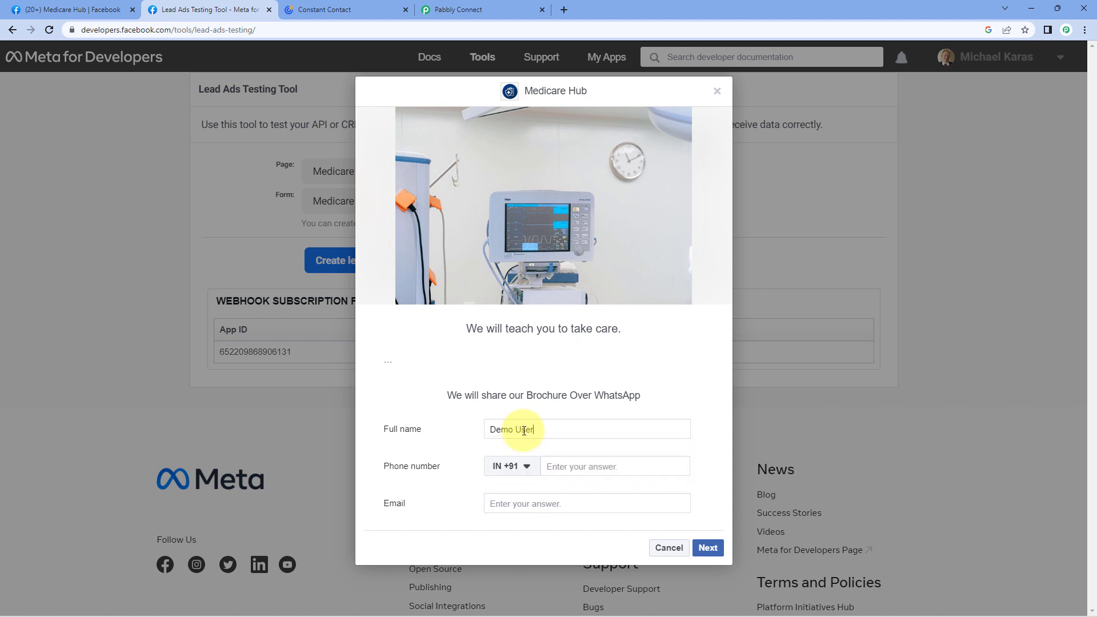
key("Tab")
key("Tab")
type("91")
key("Tab")
type("dem")
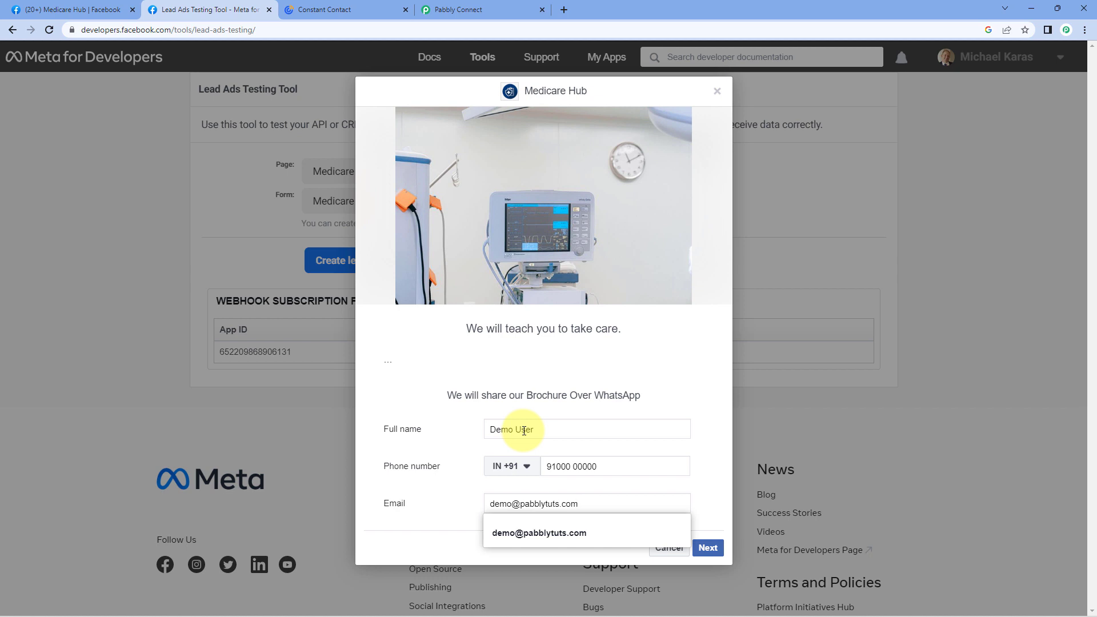
left_click(562, 532)
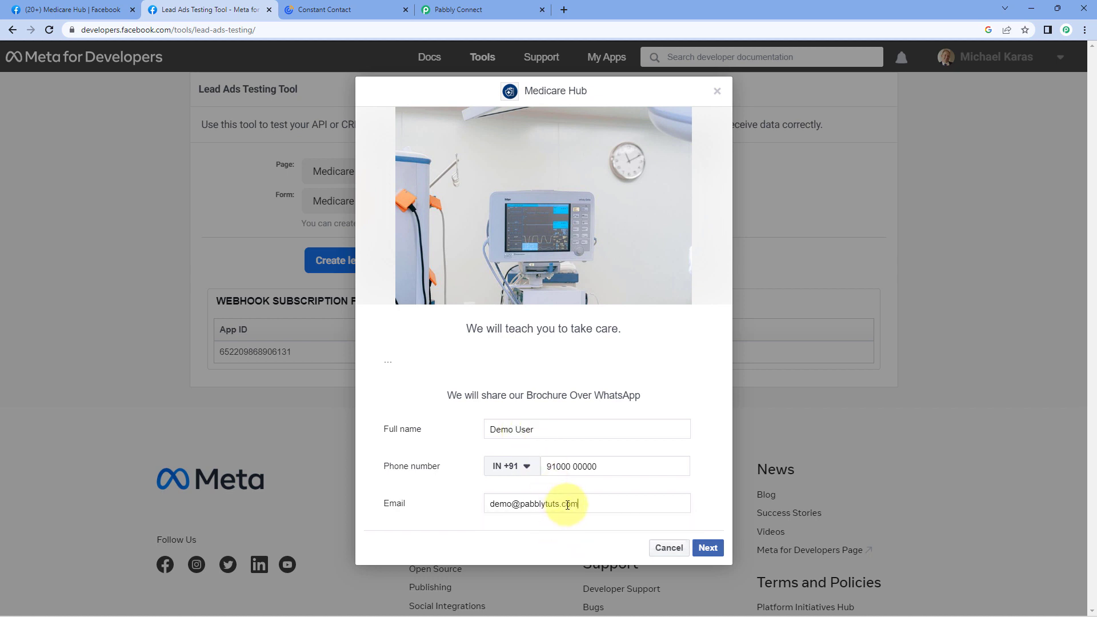
Submit the test lead, close the thank-you dialog, and check Pabbly Connect.
left_click(708, 548)
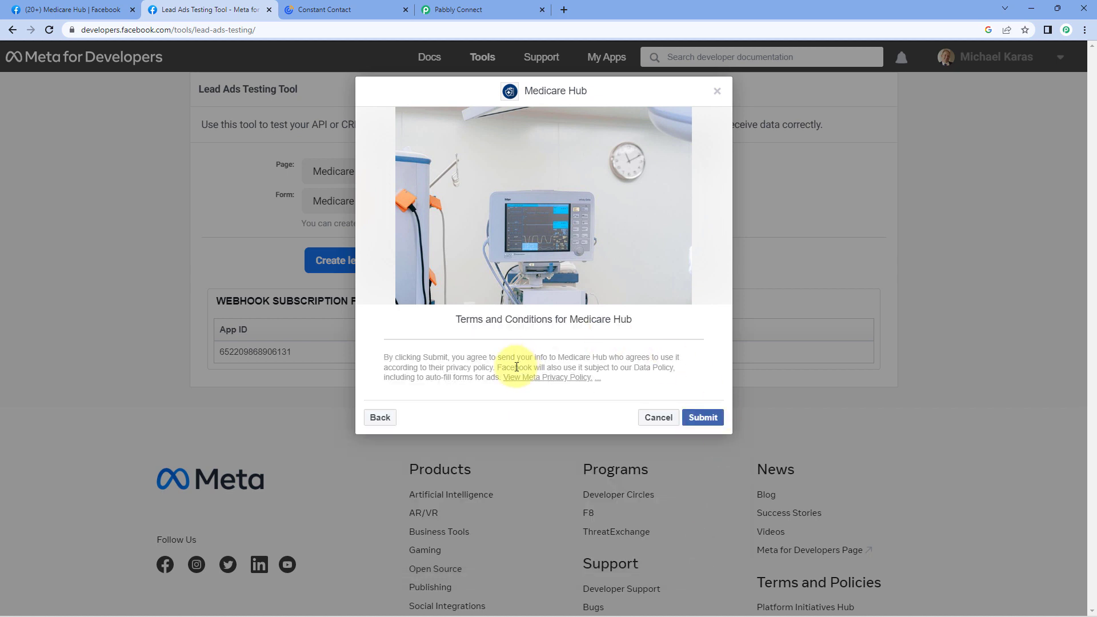
left_click(707, 417)
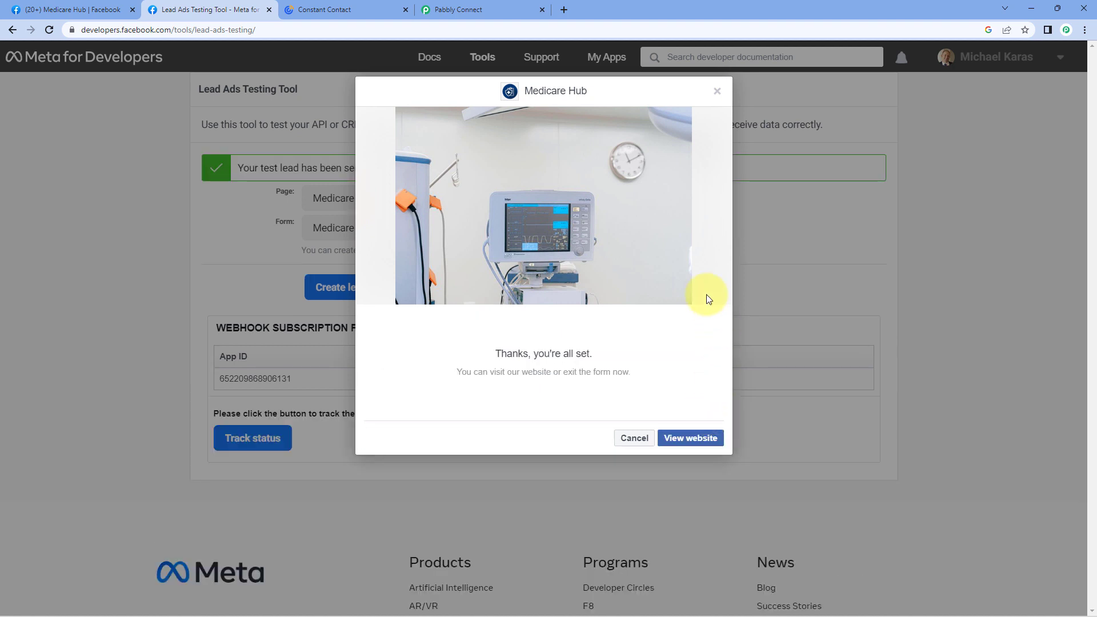
left_click(718, 92)
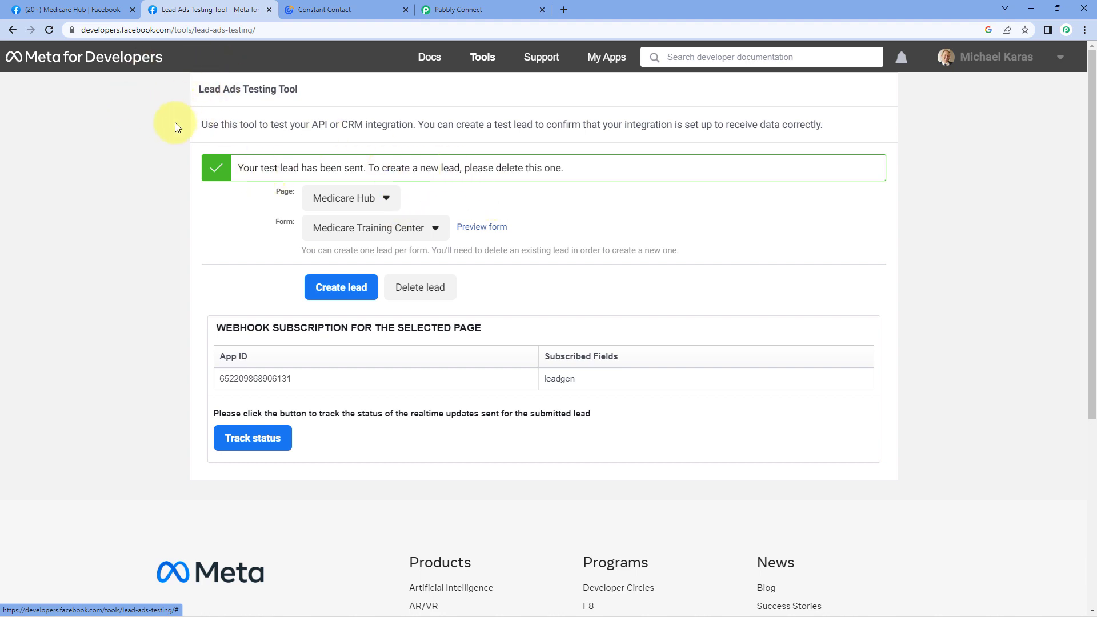
left_click(495, 9)
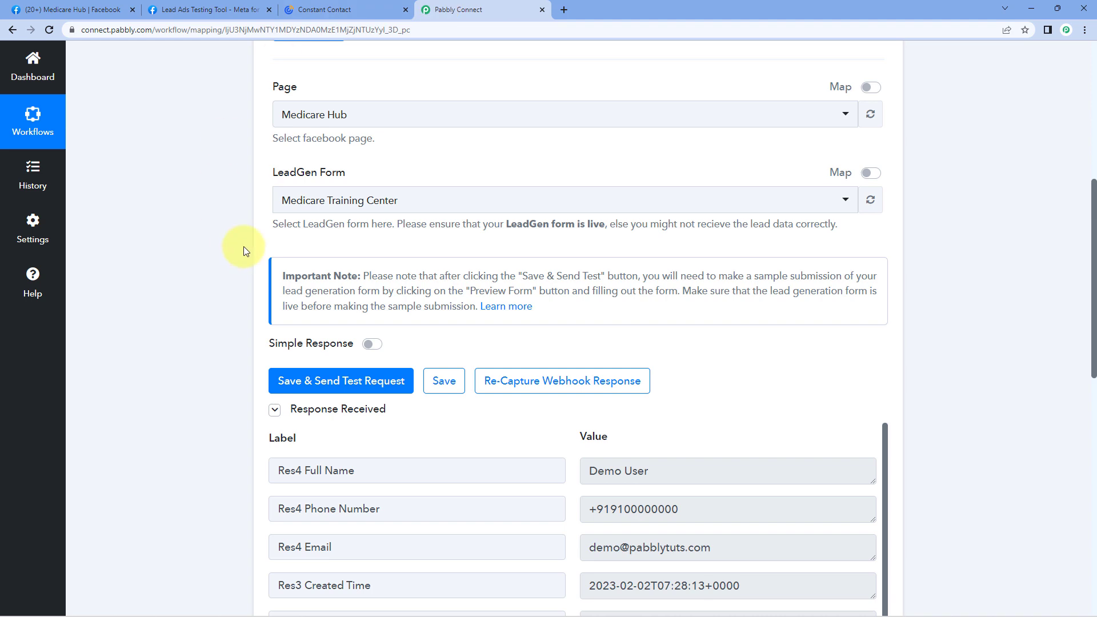
Review the captured lead's full name, phone, e-mail and created time in the trigger response.
scroll(243, 247, "down", 4)
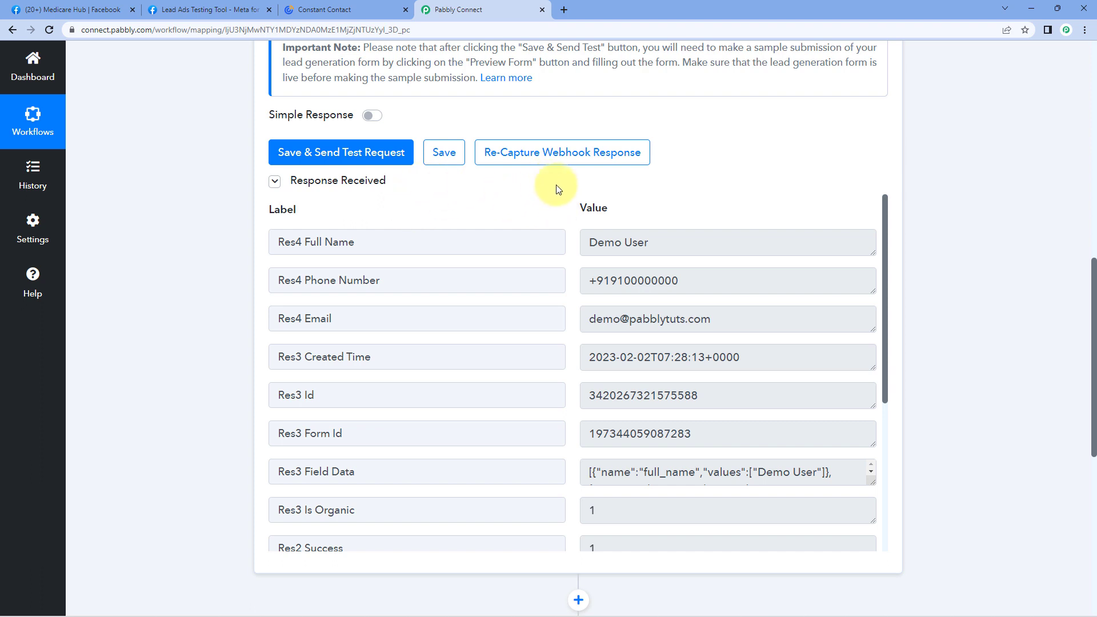
left_click(703, 241)
left_click(741, 281)
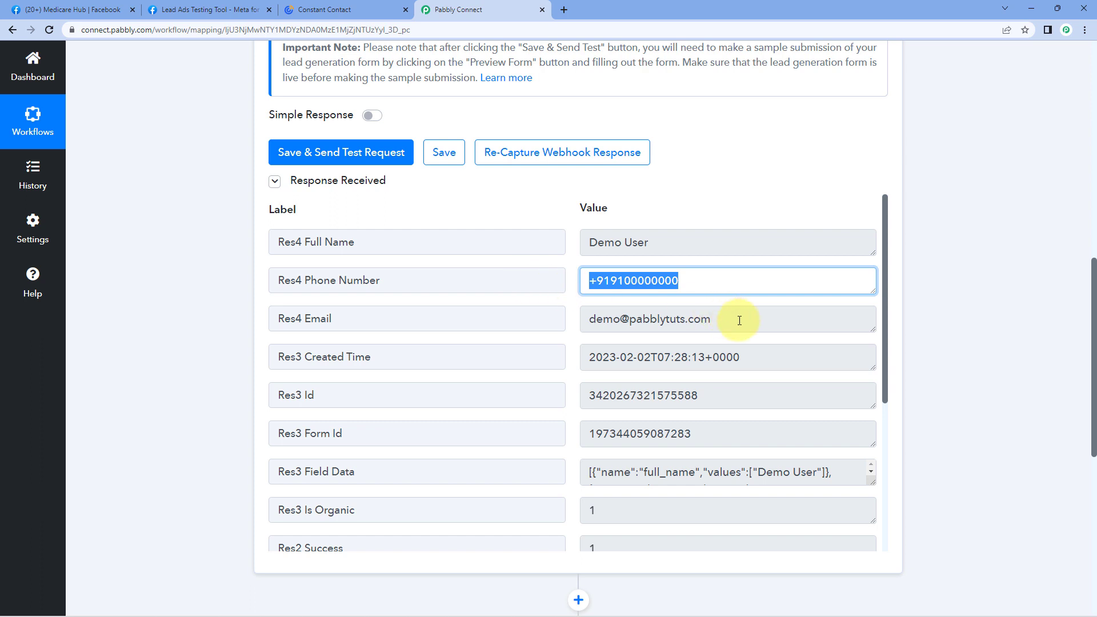
left_click(590, 316)
scroll(742, 342, "down", 1)
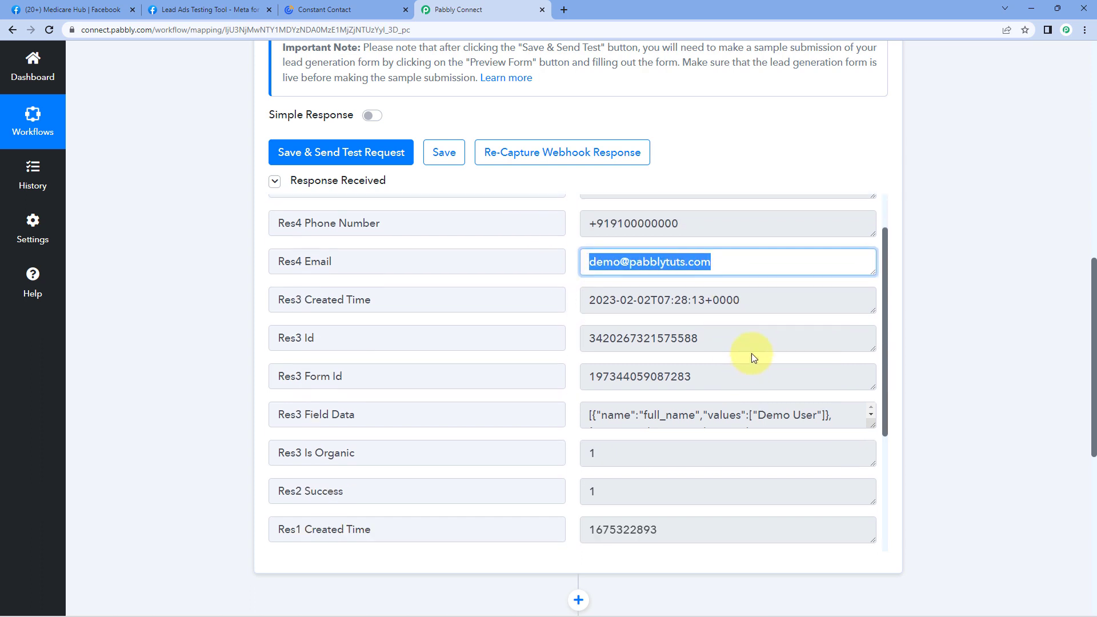
left_click(749, 297)
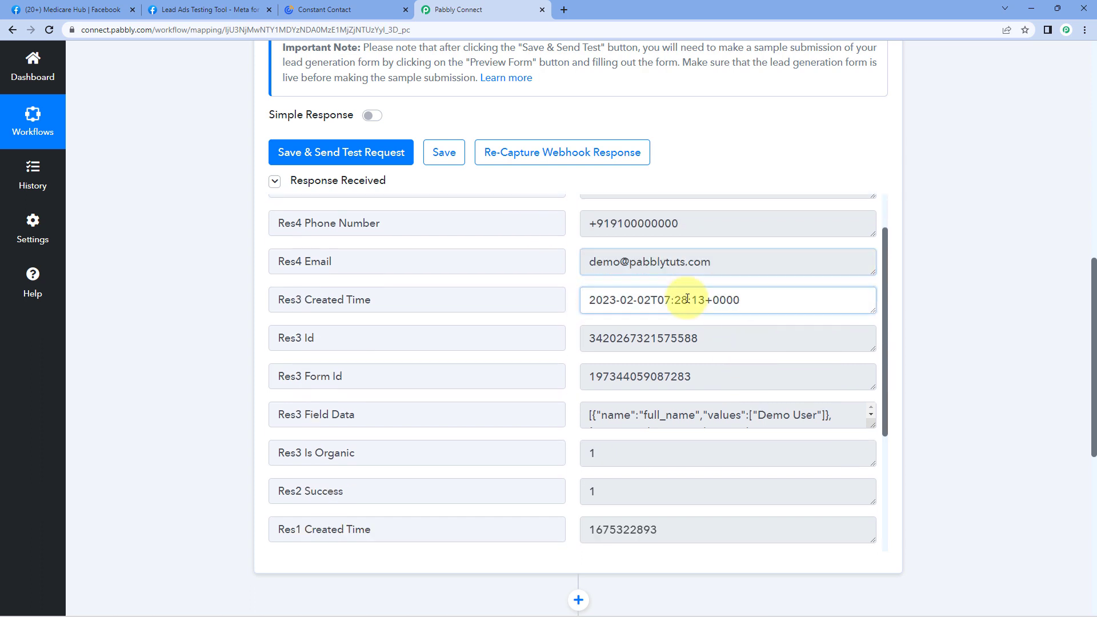
left_click(574, 300)
scroll(574, 306, "down", 5)
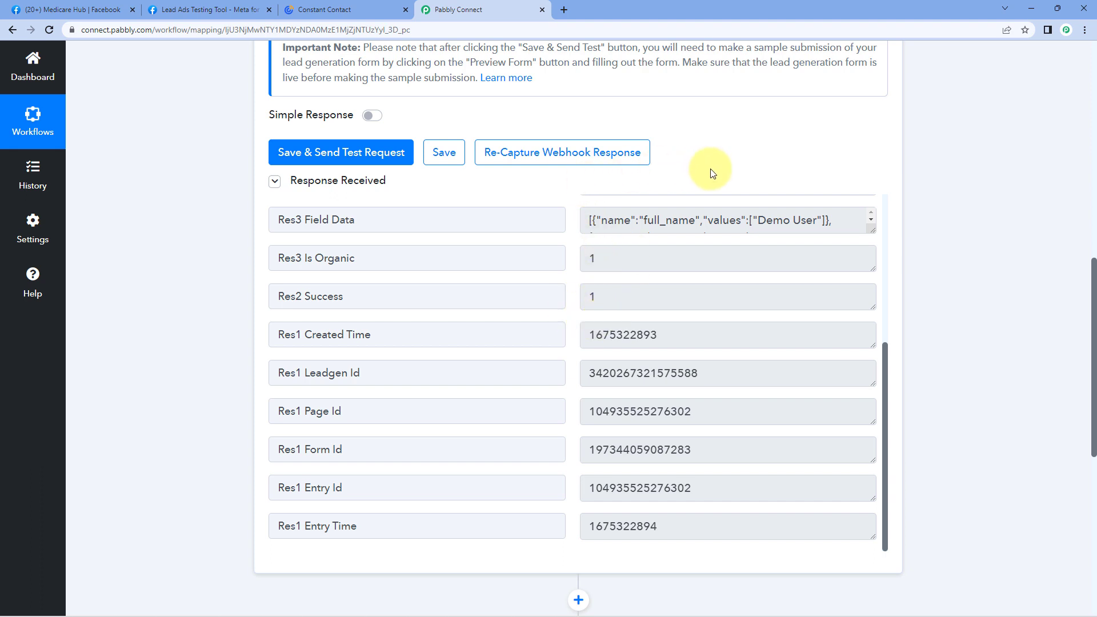
scroll(645, 243, "up", 6)
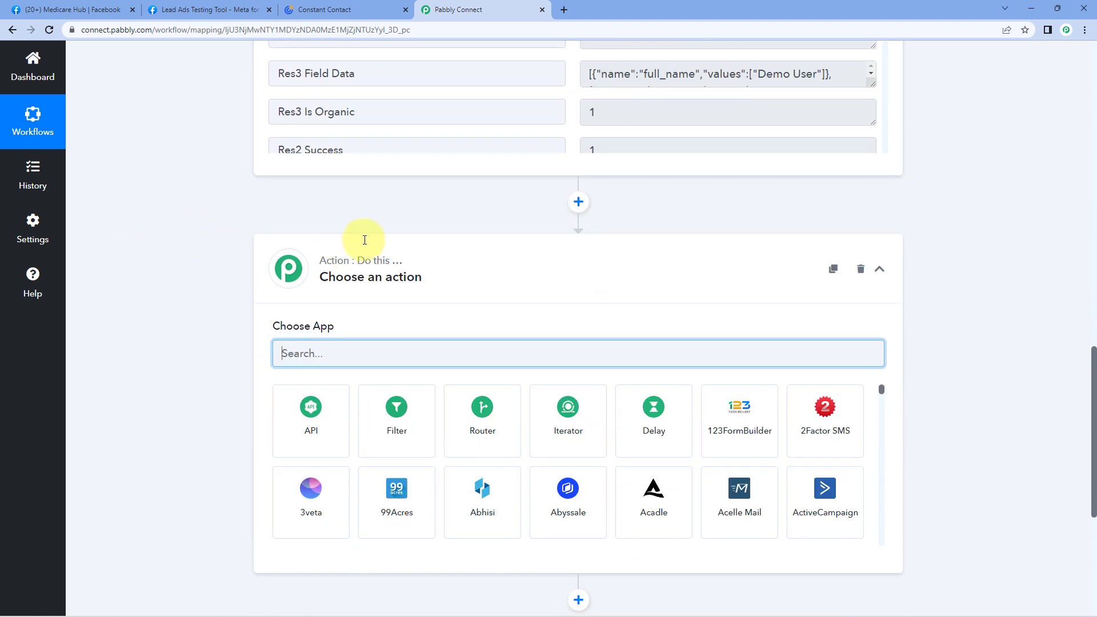
Choose Constant Contact as the action step's app.
scroll(283, 267, "down", 2)
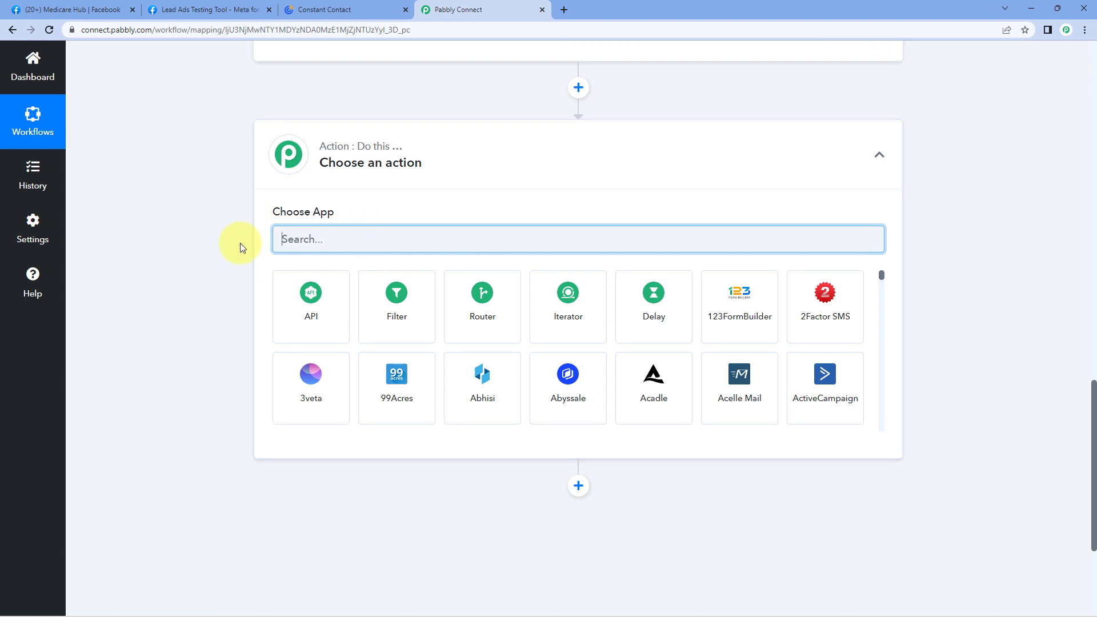
type("Conts")
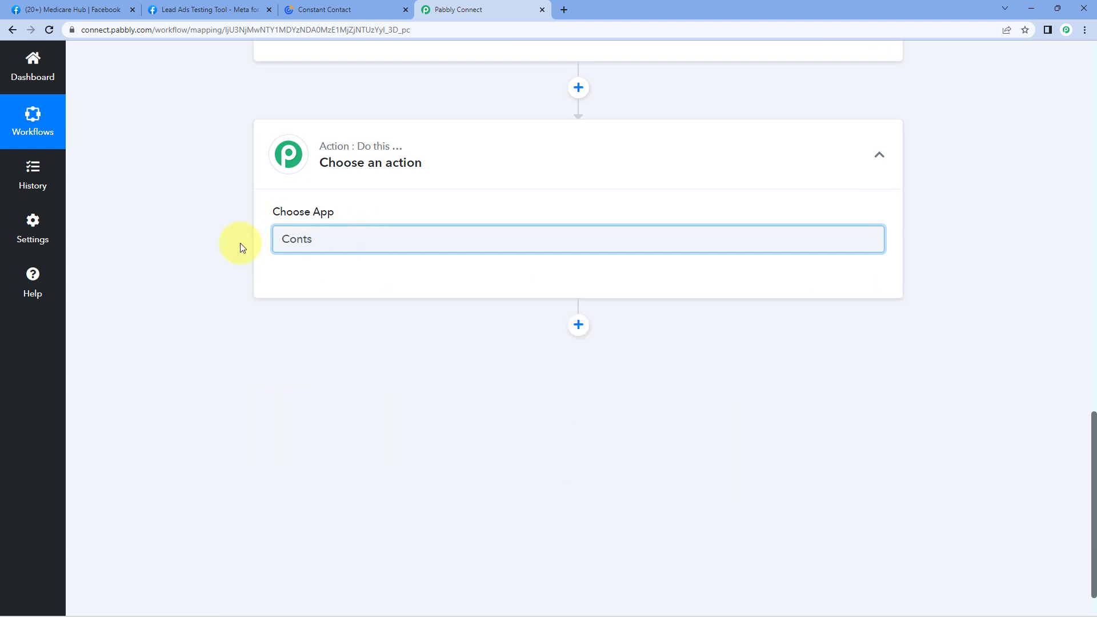
key("BackSpace")
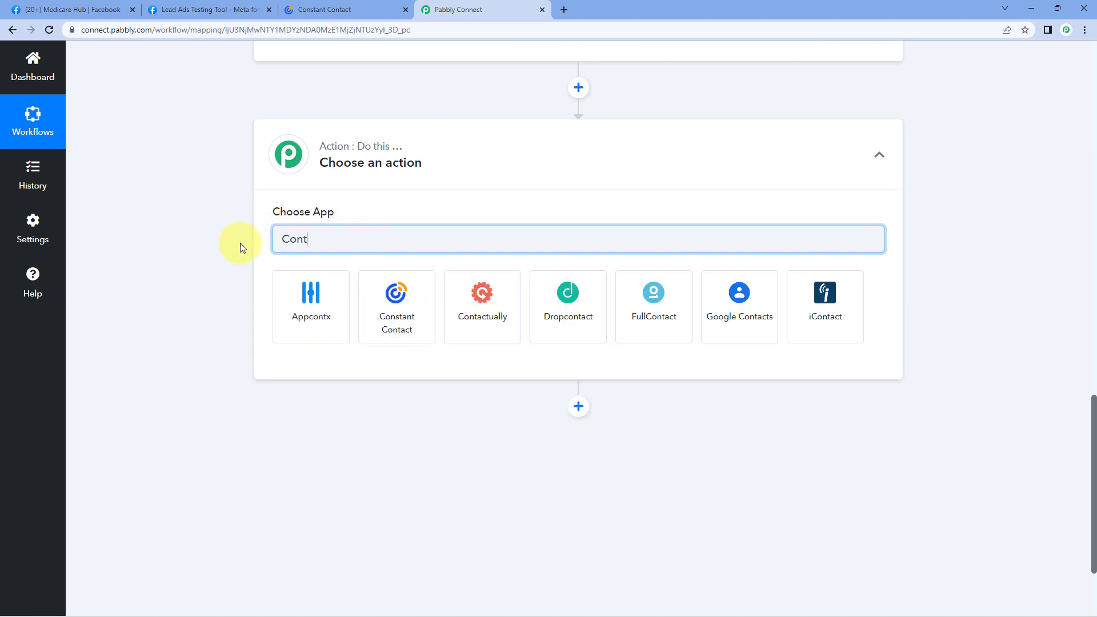
left_click(412, 300)
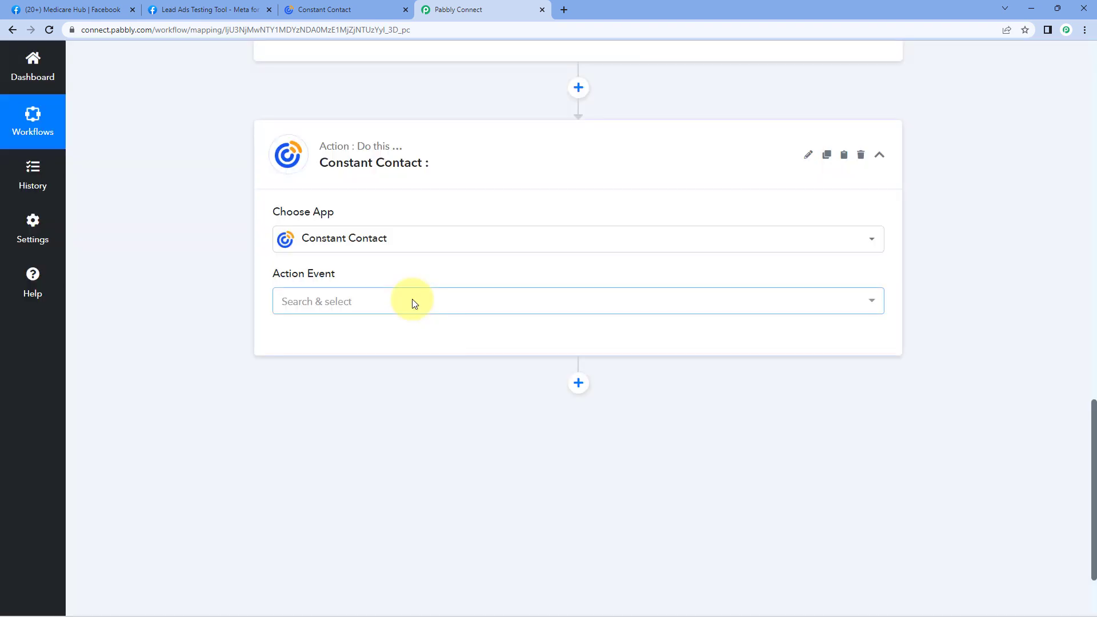
Set the action event to Create or Update a Contact and start connecting an account.
left_click(372, 306)
scroll(238, 314, "down", 2)
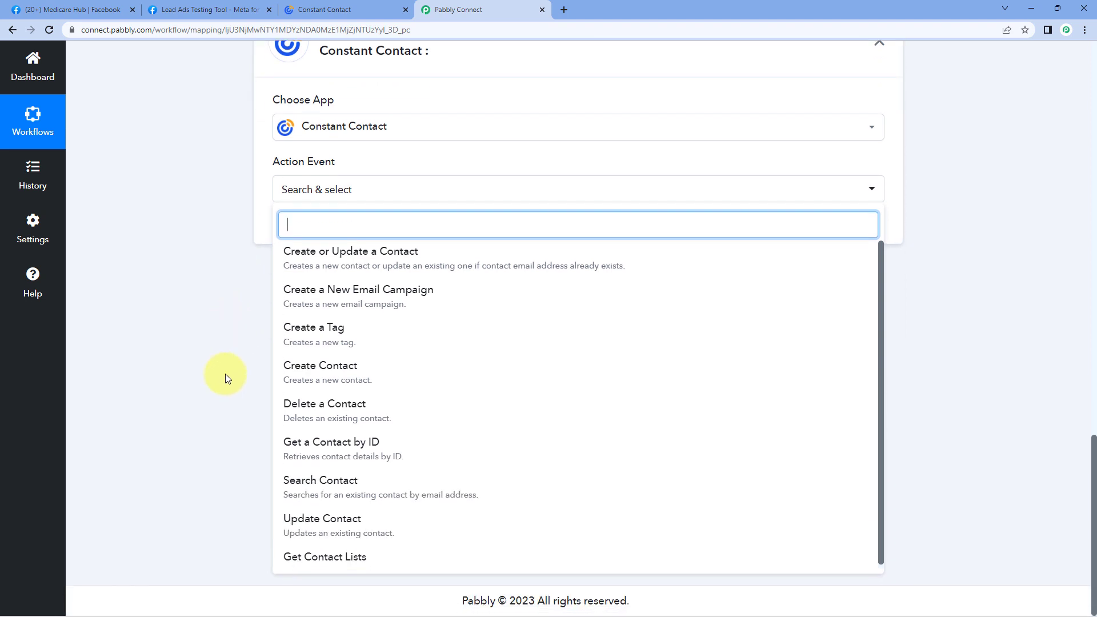
left_click(384, 258)
left_click(318, 231)
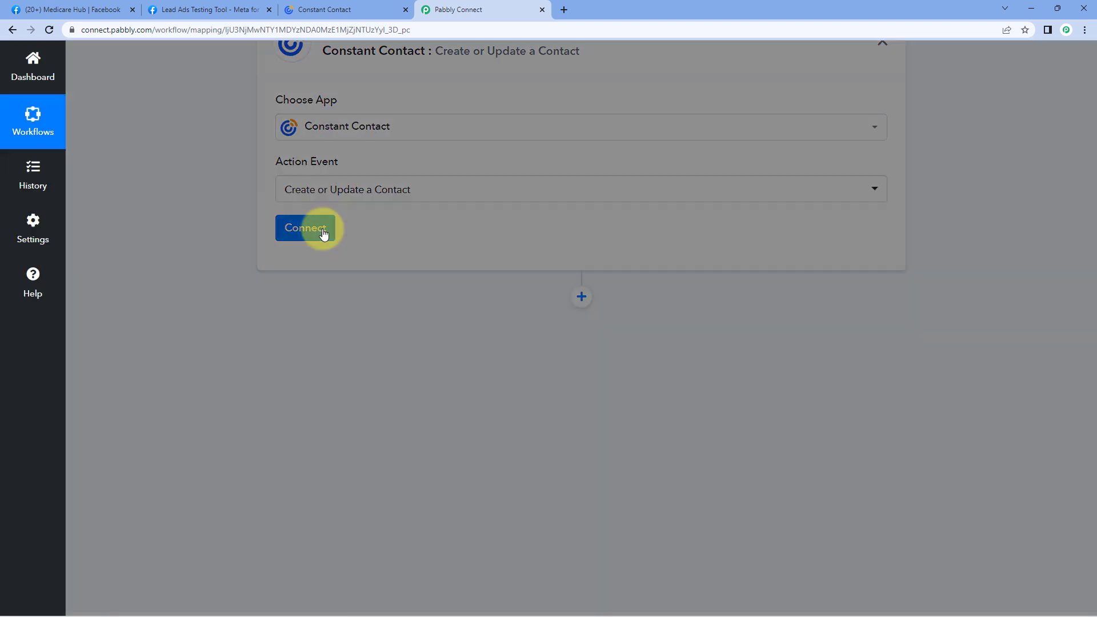
Add a new Constant Contact connection and allow Pabbly Connect access in the consent window.
left_click(507, 190)
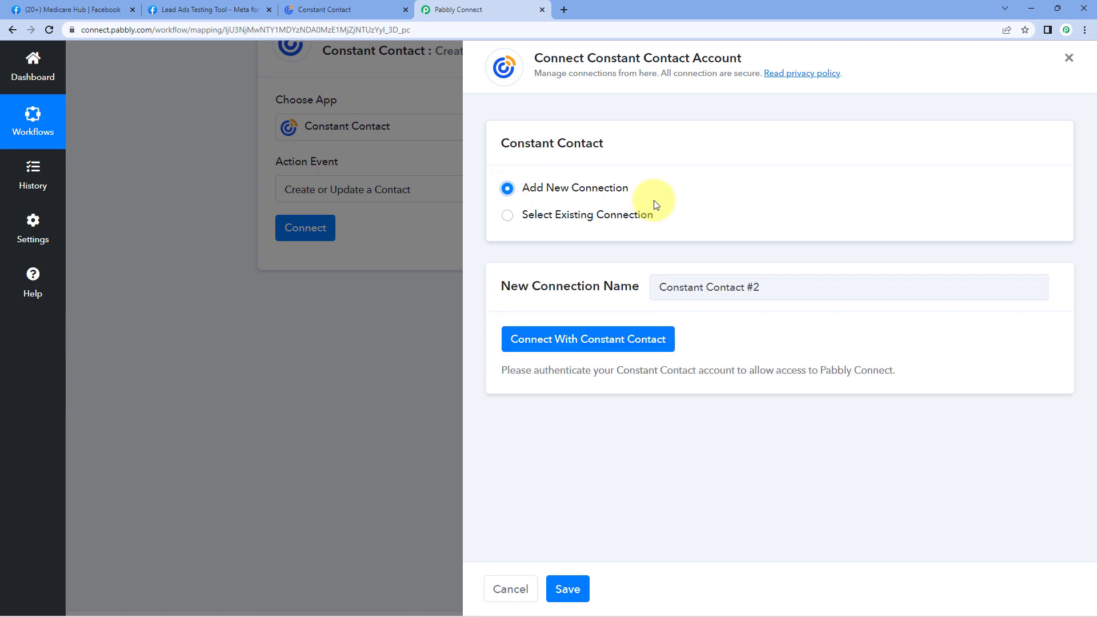
left_click(594, 346)
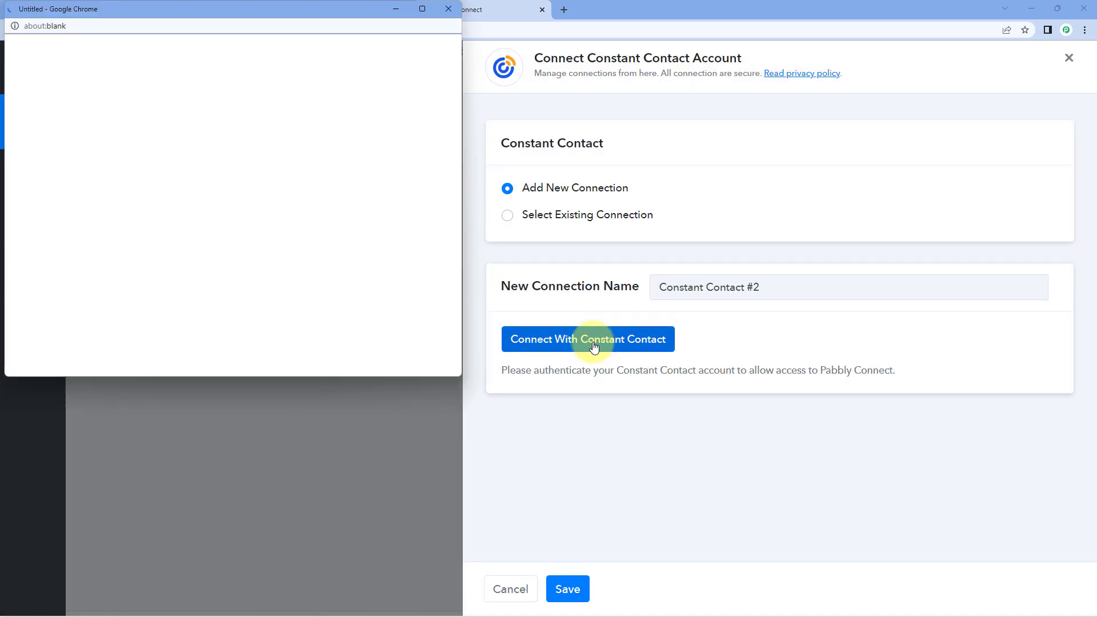
left_click(331, 11)
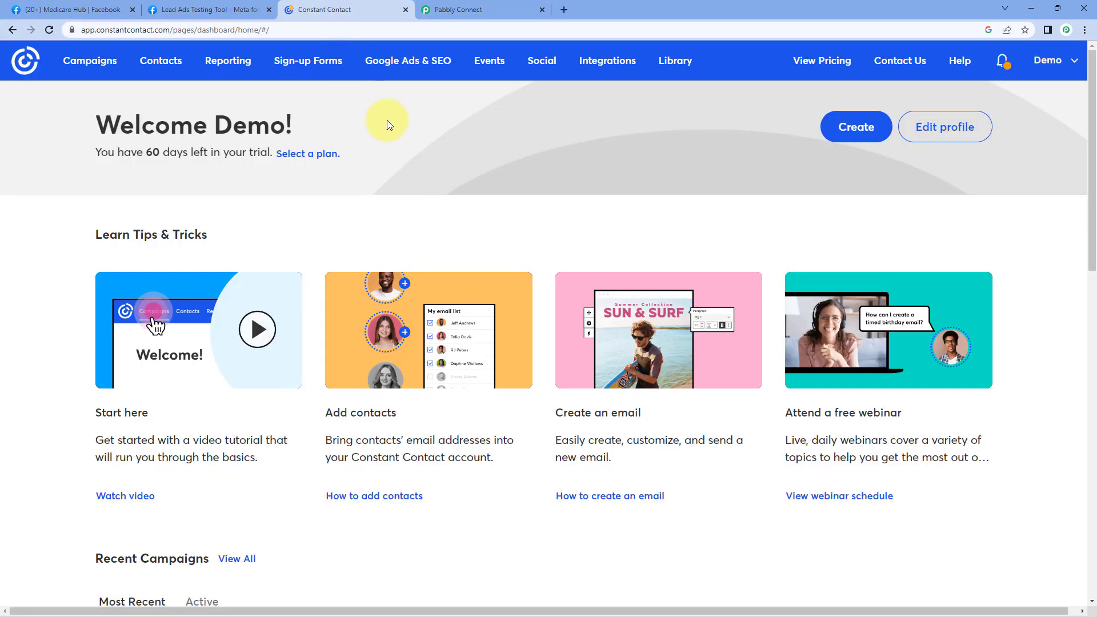
left_click(480, 10)
key("alt+Tab")
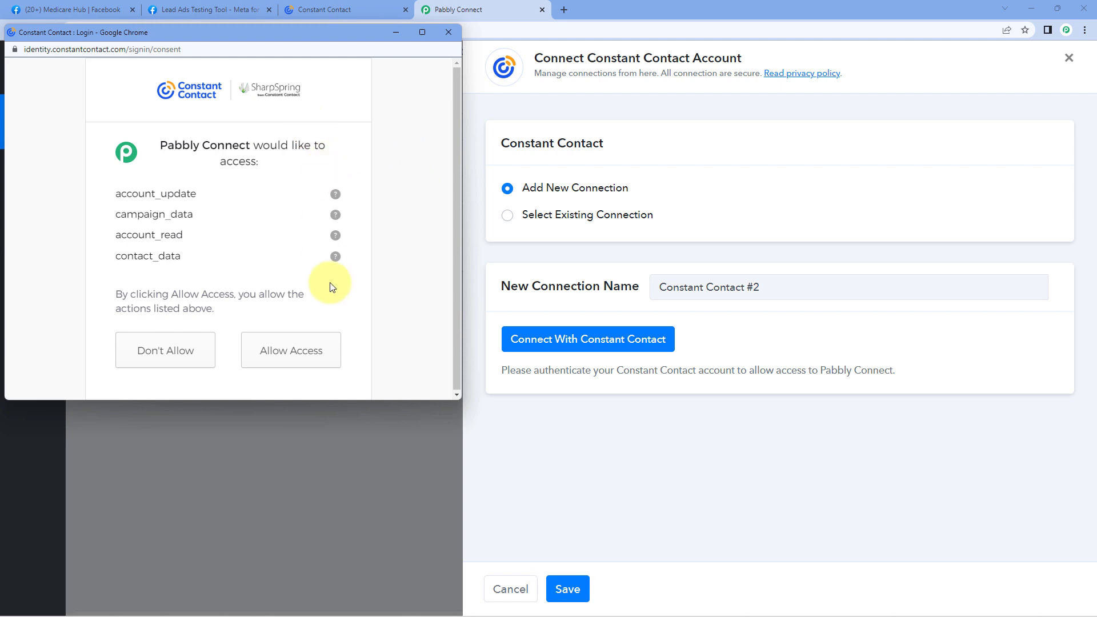
left_click(329, 352)
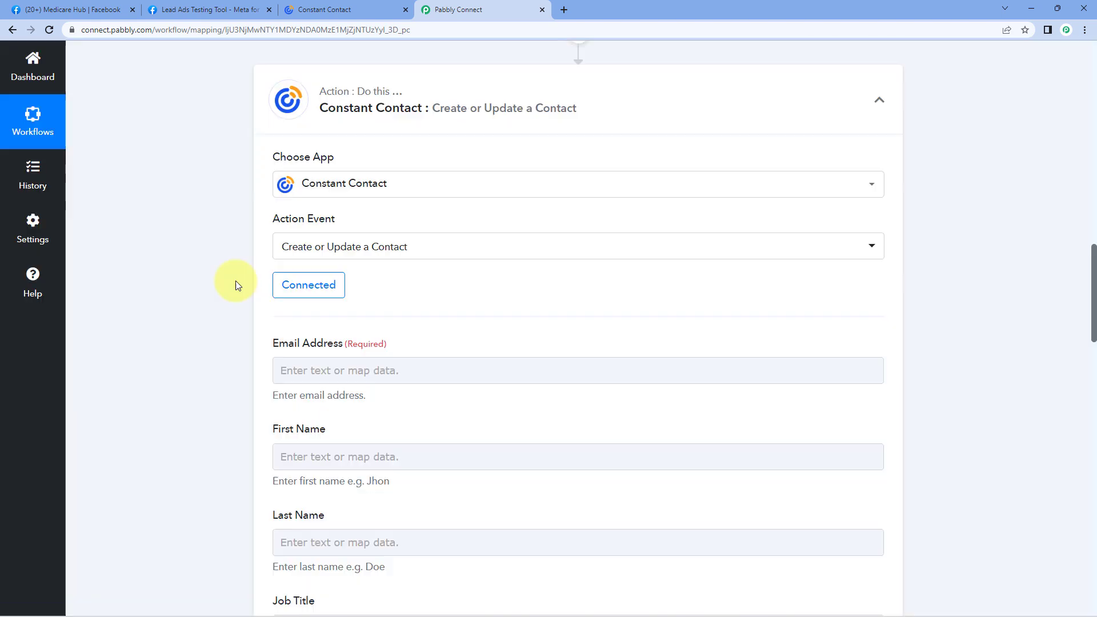
Map the Facebook lead's Res4 Email into Constant Contact's Email Address field.
scroll(231, 274, "down", 3)
scroll(223, 265, "up", 1)
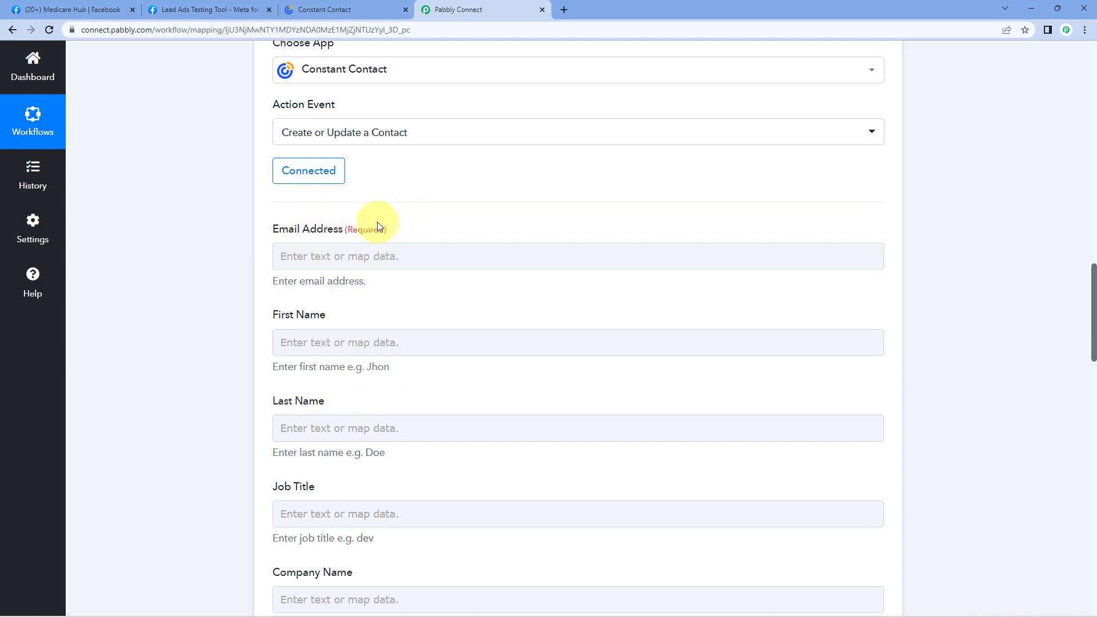
scroll(303, 351, "down", 2)
scroll(231, 371, "down", 4)
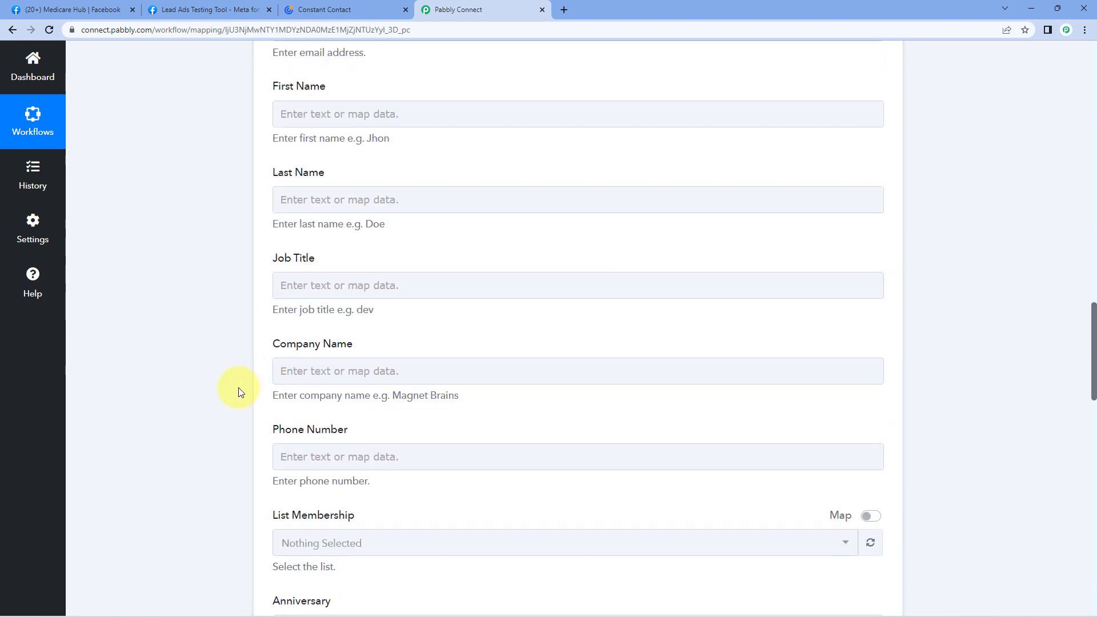
scroll(509, 287, "up", 10)
scroll(525, 287, "up", 7)
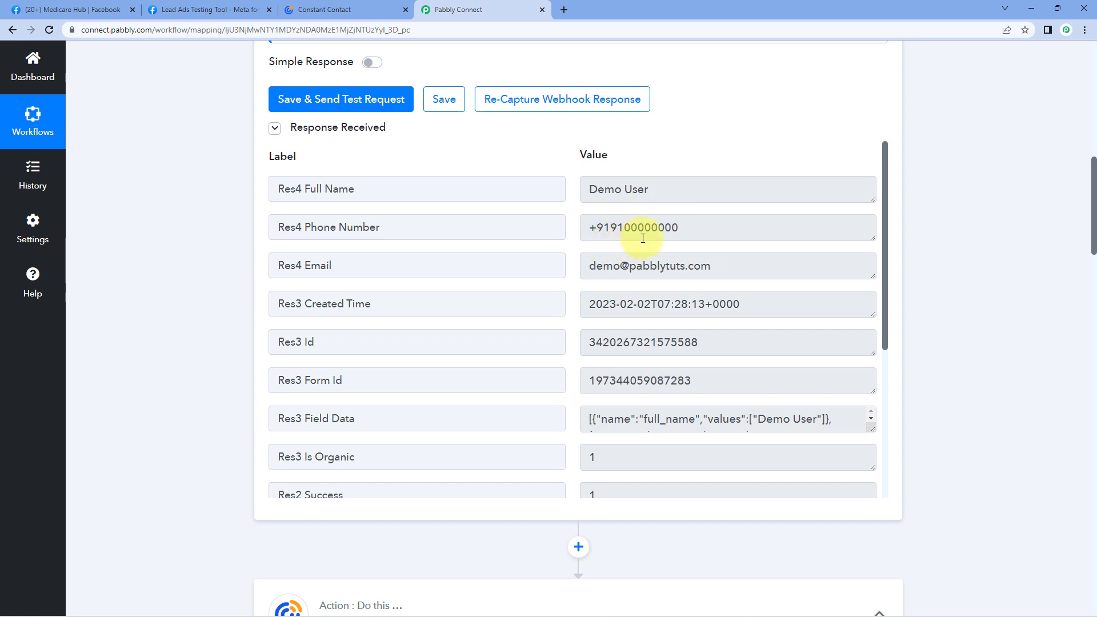
scroll(188, 326, "down", 13)
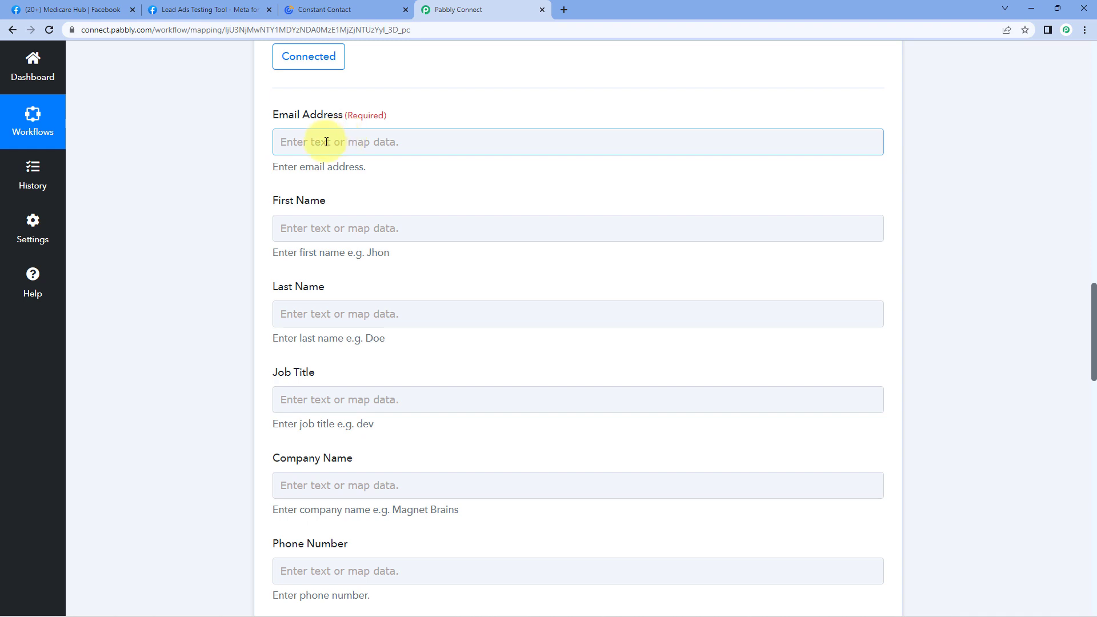
left_click(326, 141)
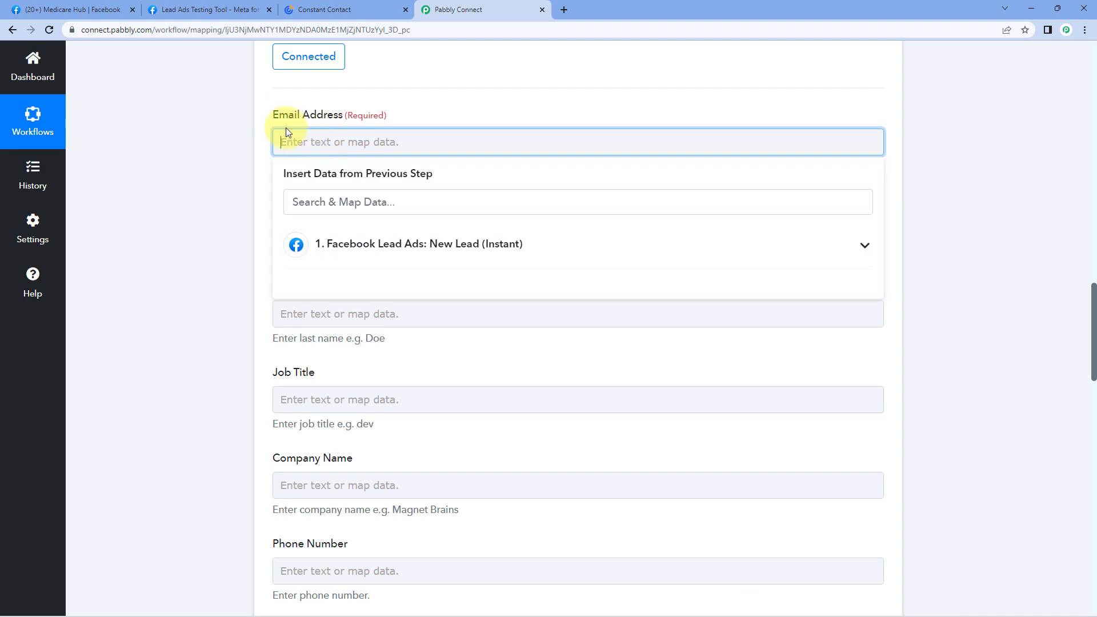
left_click(417, 252)
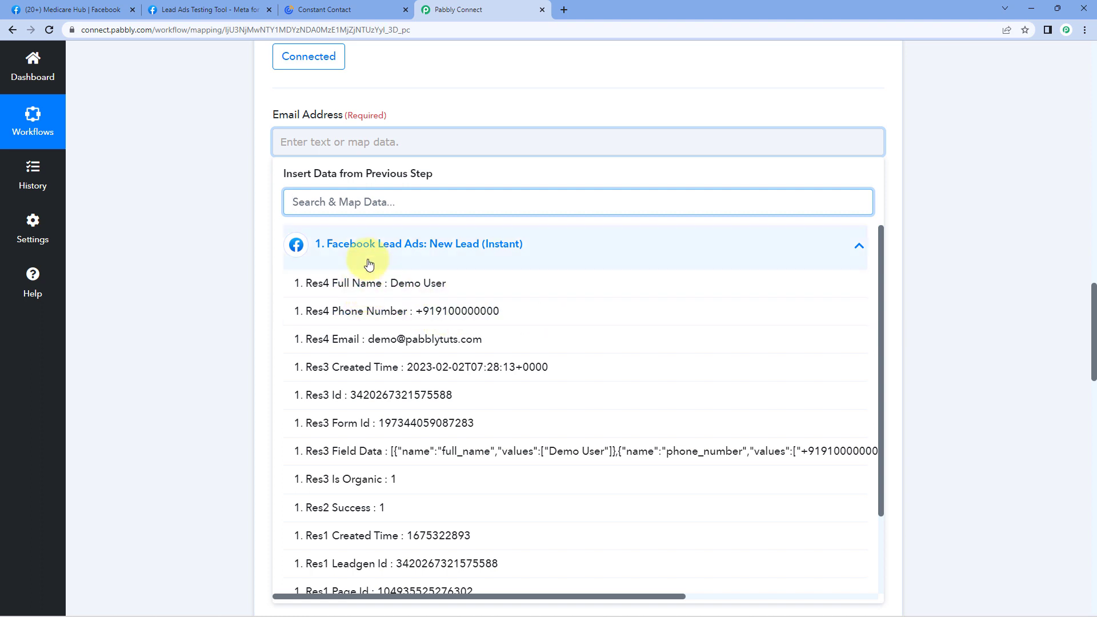
left_click(516, 341)
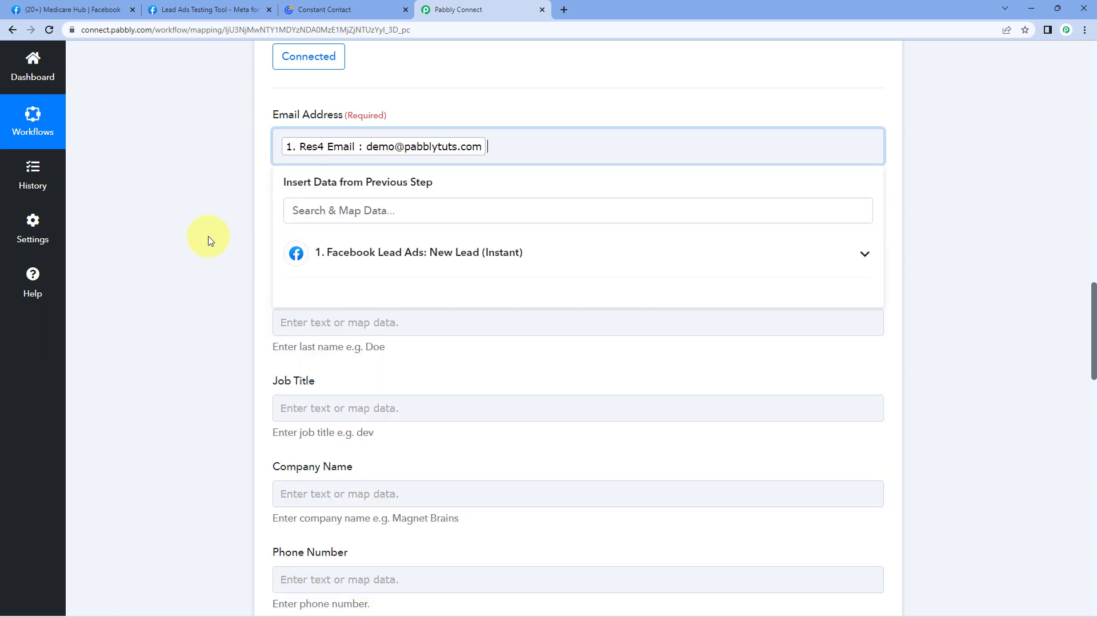
left_click(411, 85)
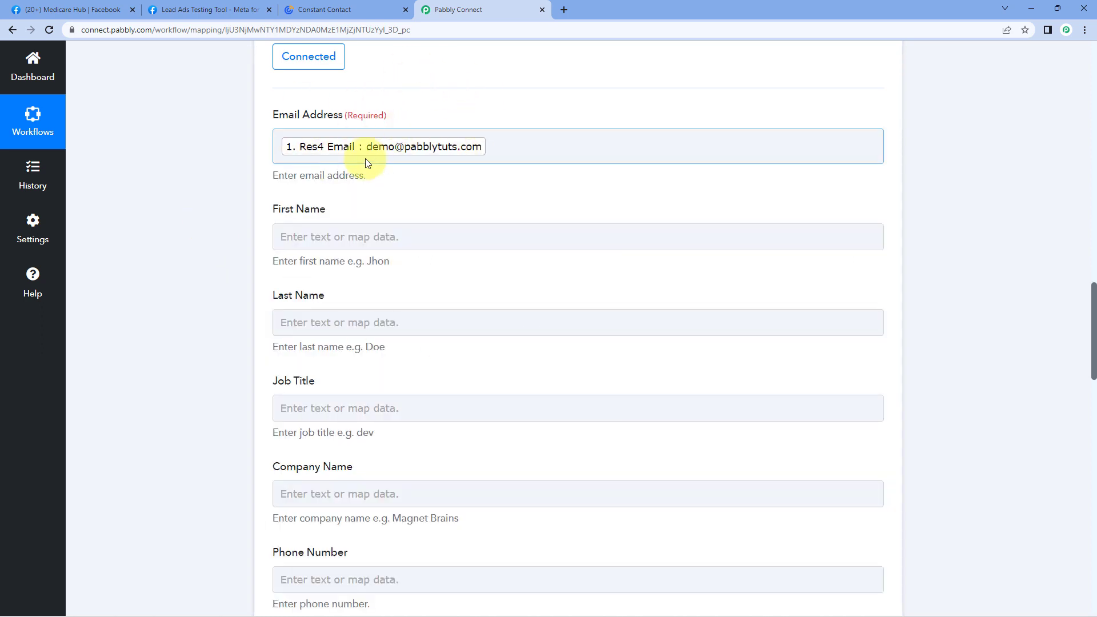
scroll(371, 163, "down", 1)
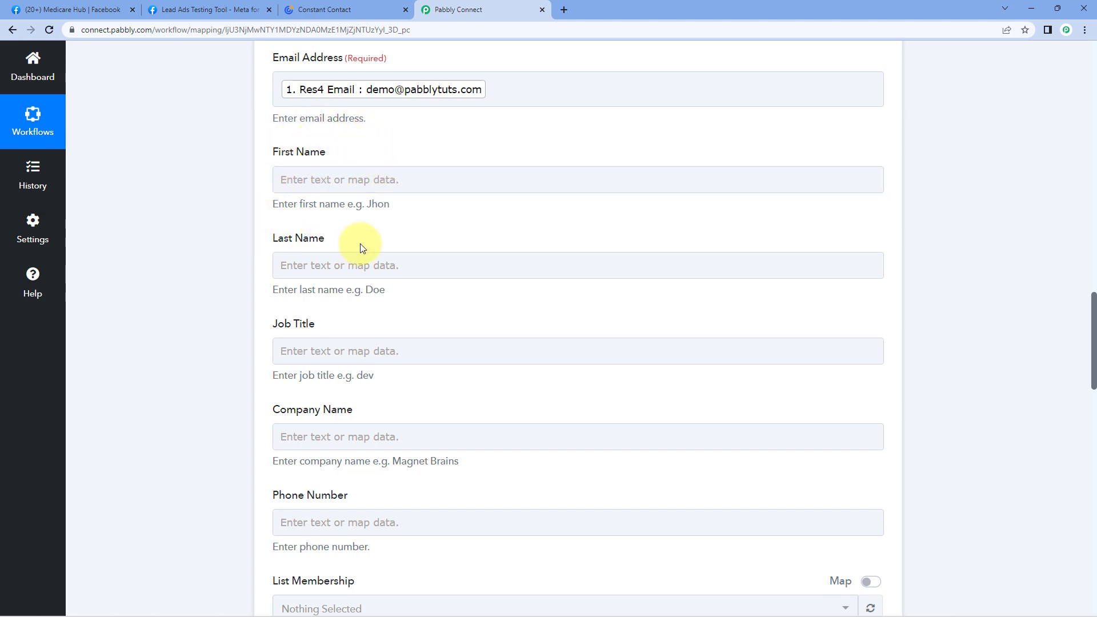
scroll(588, 228, "up", 8)
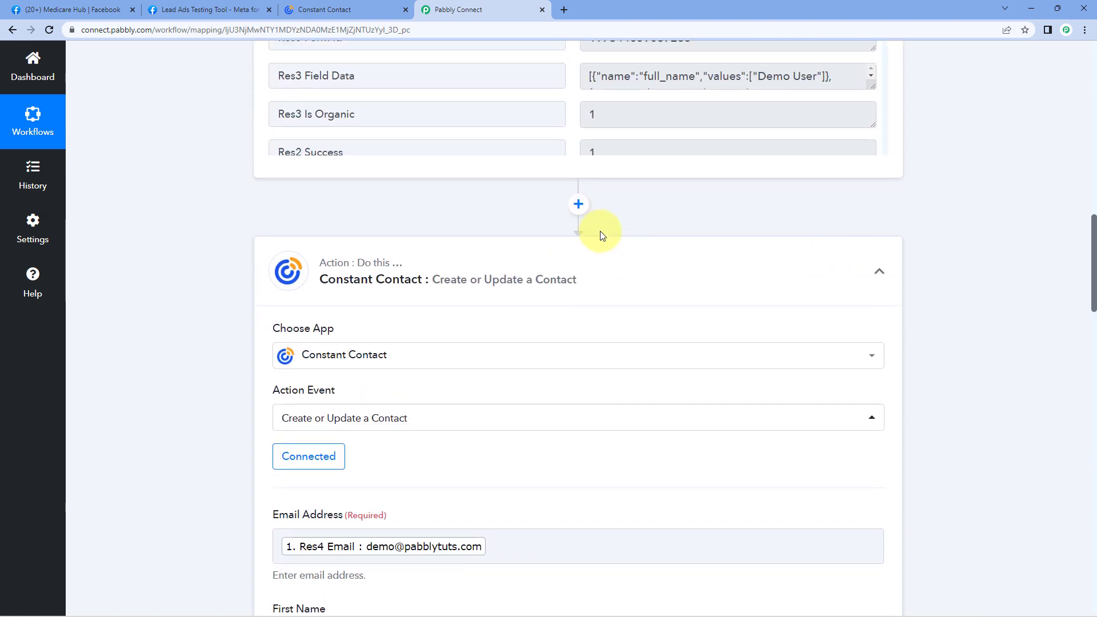
scroll(600, 234, "up", 5)
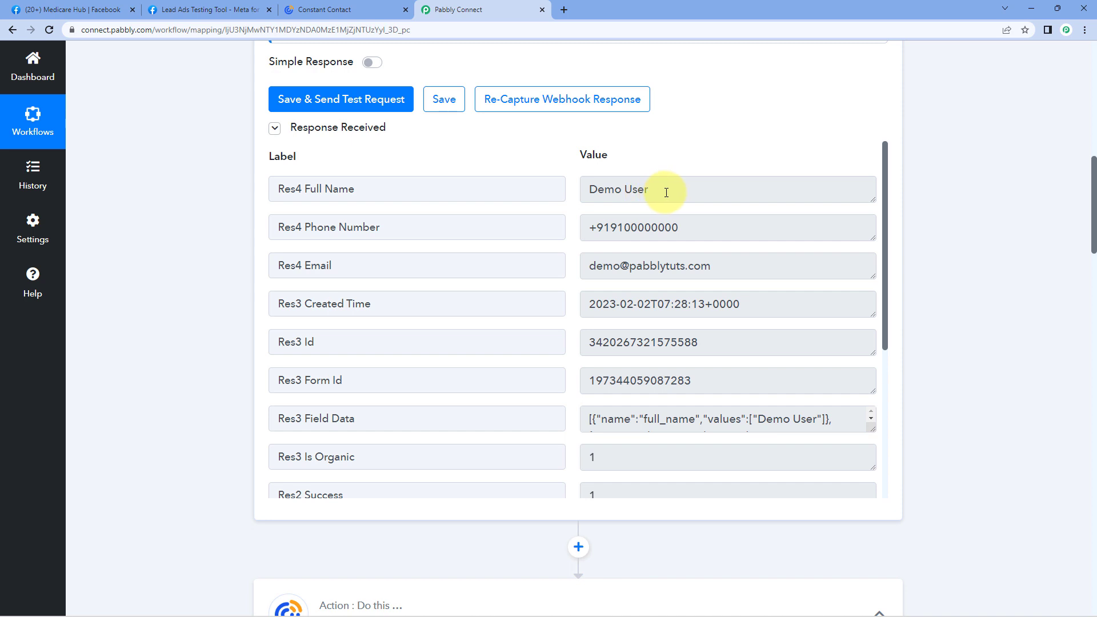
left_click_drag(666, 192, 644, 192)
left_click(573, 195)
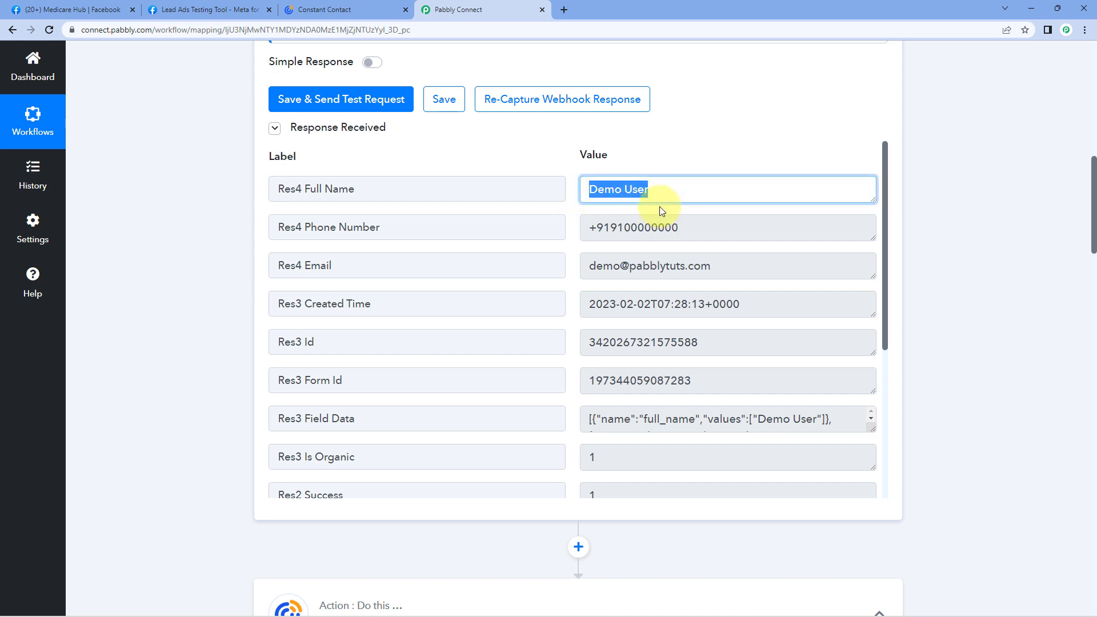
left_click(624, 191)
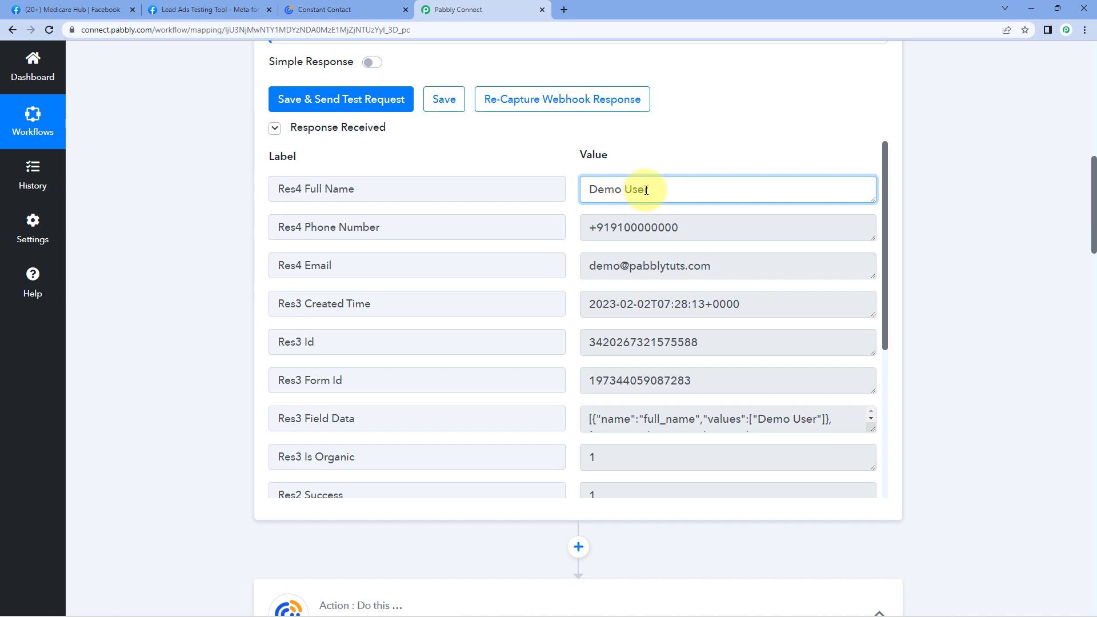
left_click_drag(622, 192, 585, 192)
left_click_drag(658, 192, 629, 192)
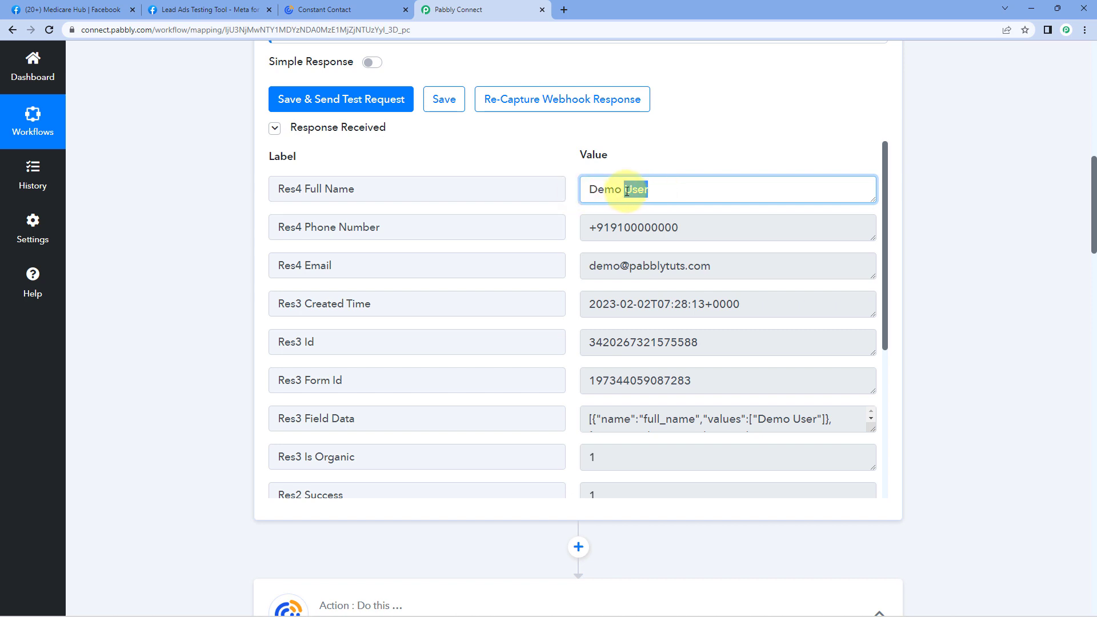
left_click(571, 165)
left_click(635, 191)
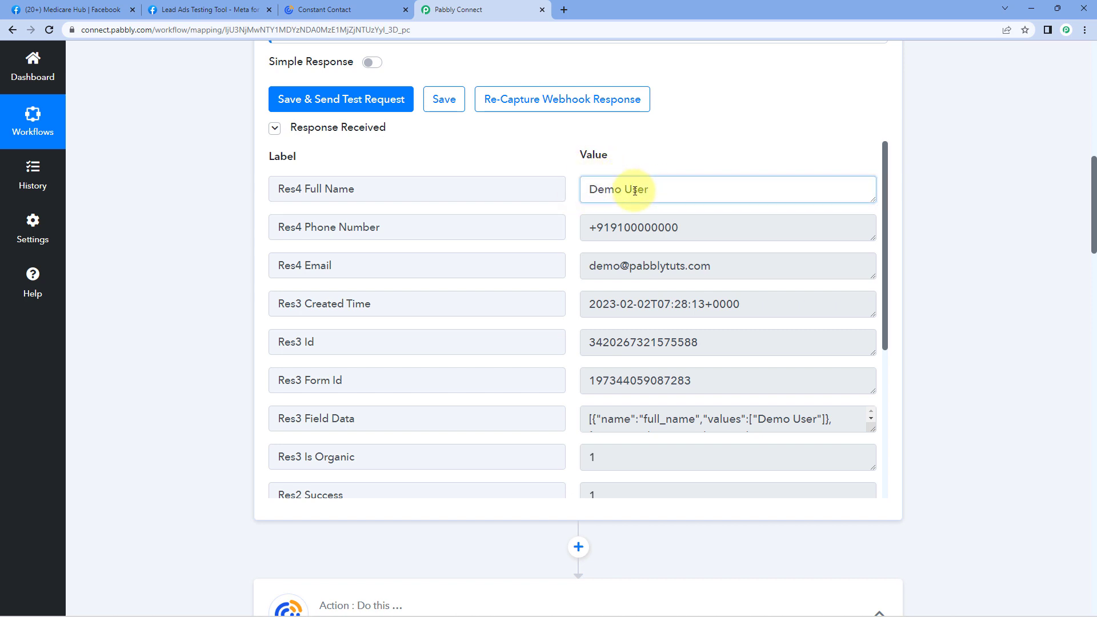
left_click_drag(650, 192, 584, 196)
left_click(569, 199)
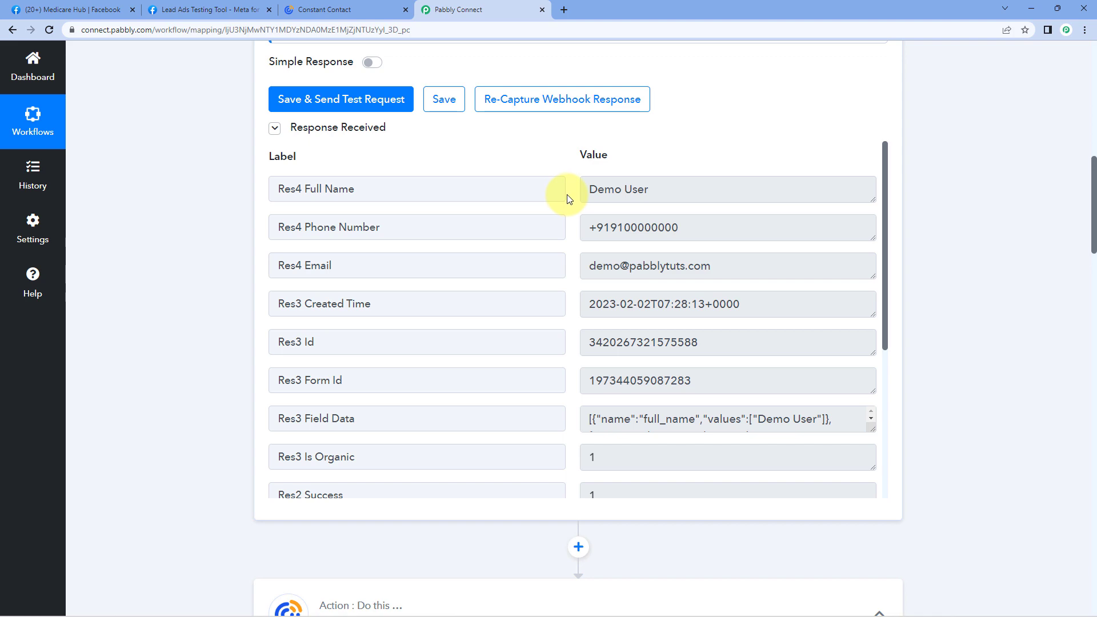
scroll(194, 219, "down", 6)
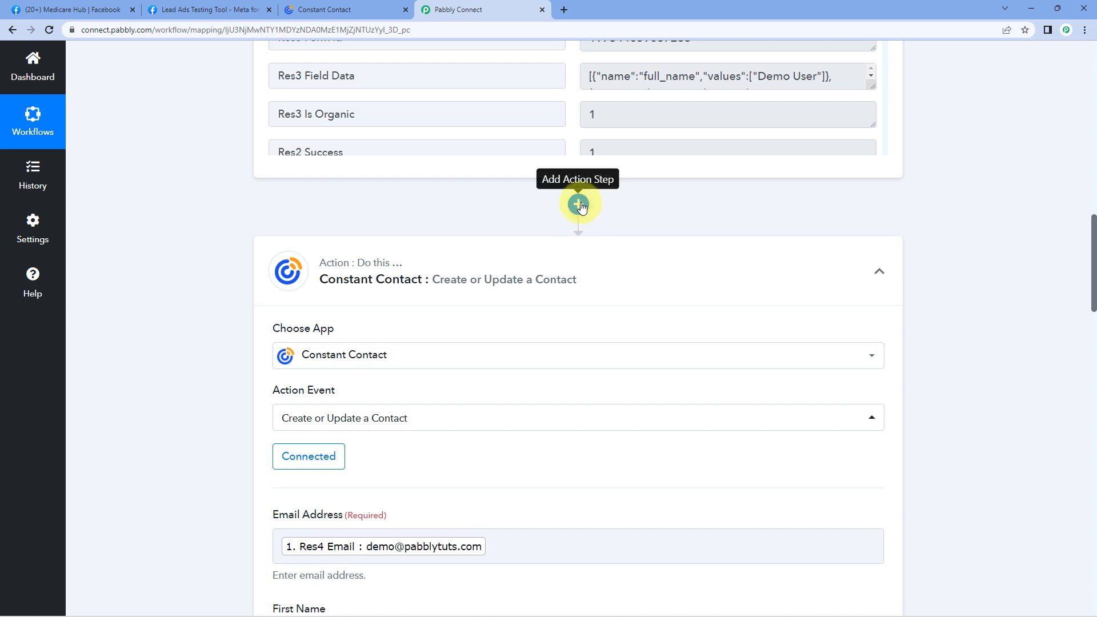
Insert a connected Text Formatter by Pabbly Split Text step before Constant Contact.
left_click(579, 204)
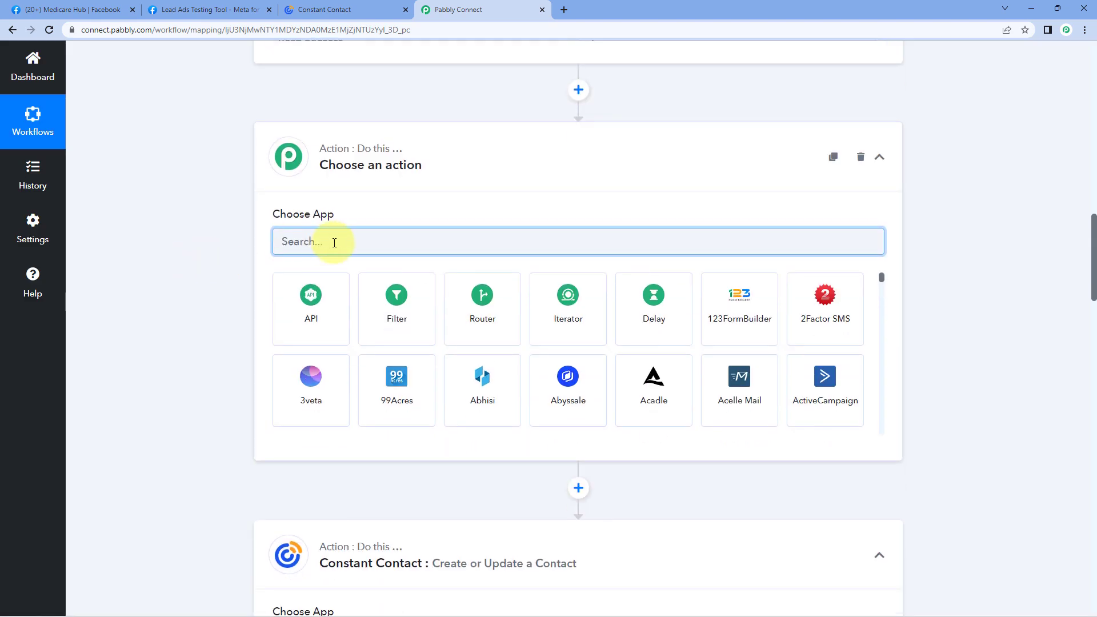
type("Text")
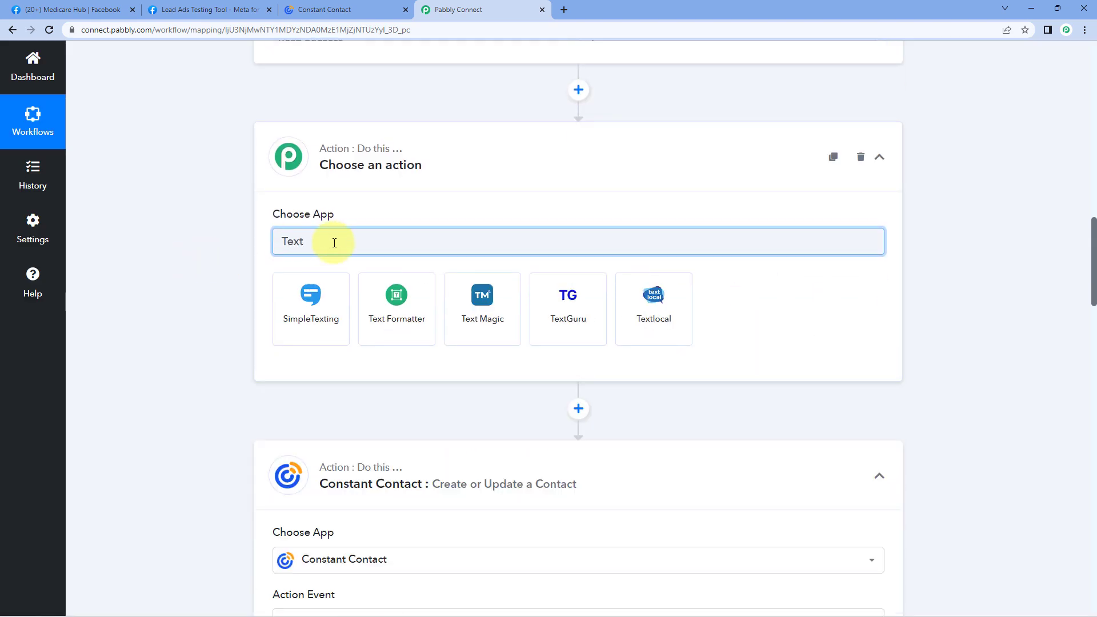
left_click(422, 317)
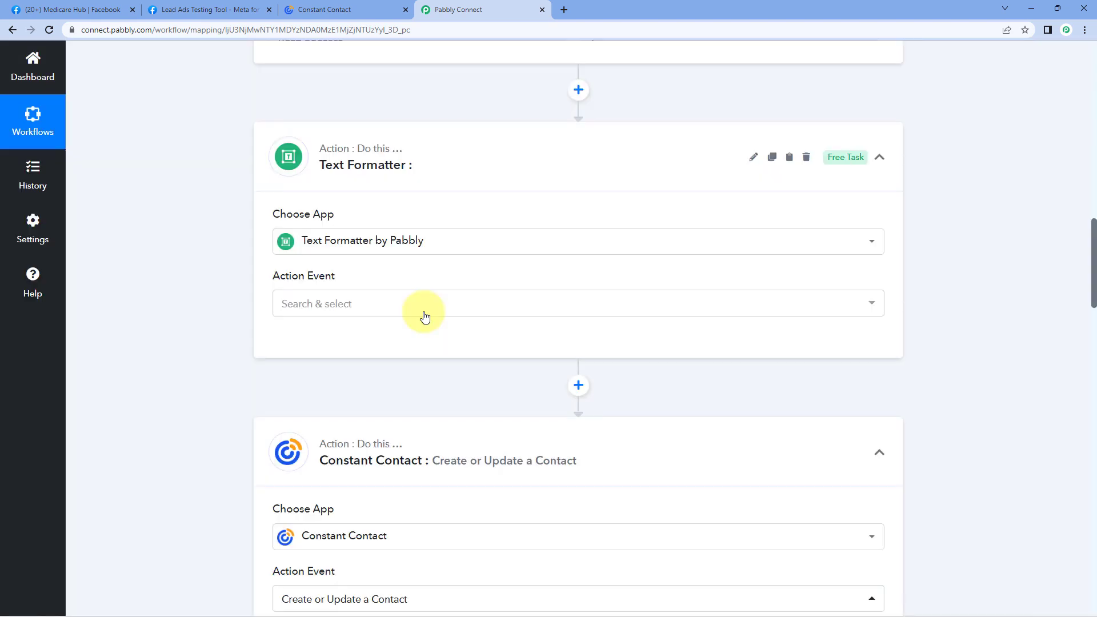
scroll(212, 254, "down", 1)
scroll(211, 252, "down", 1)
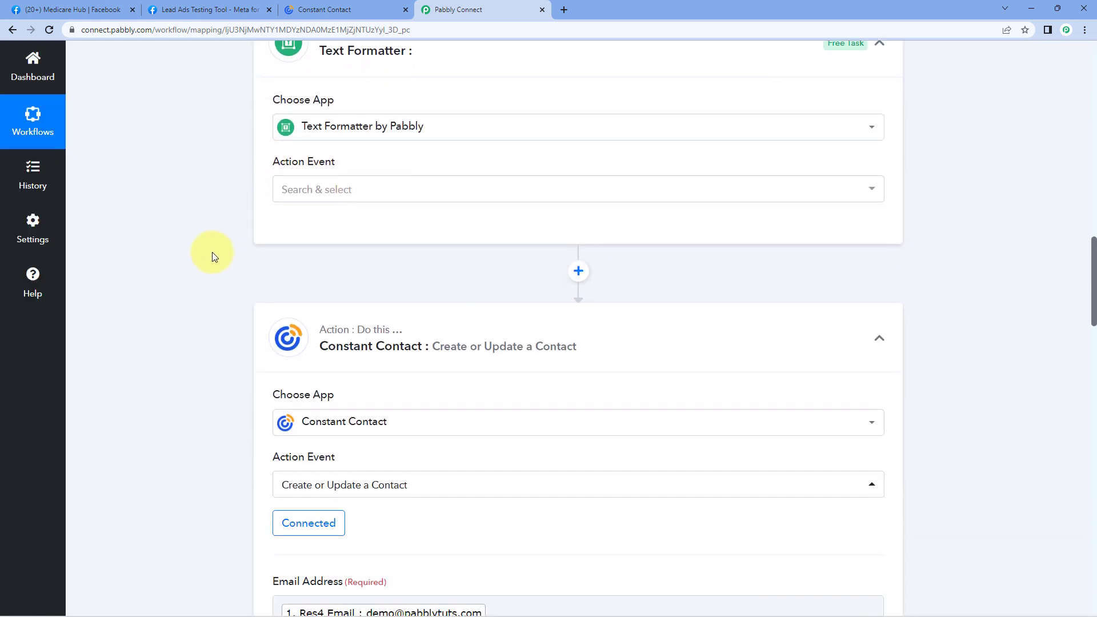
left_click(390, 190)
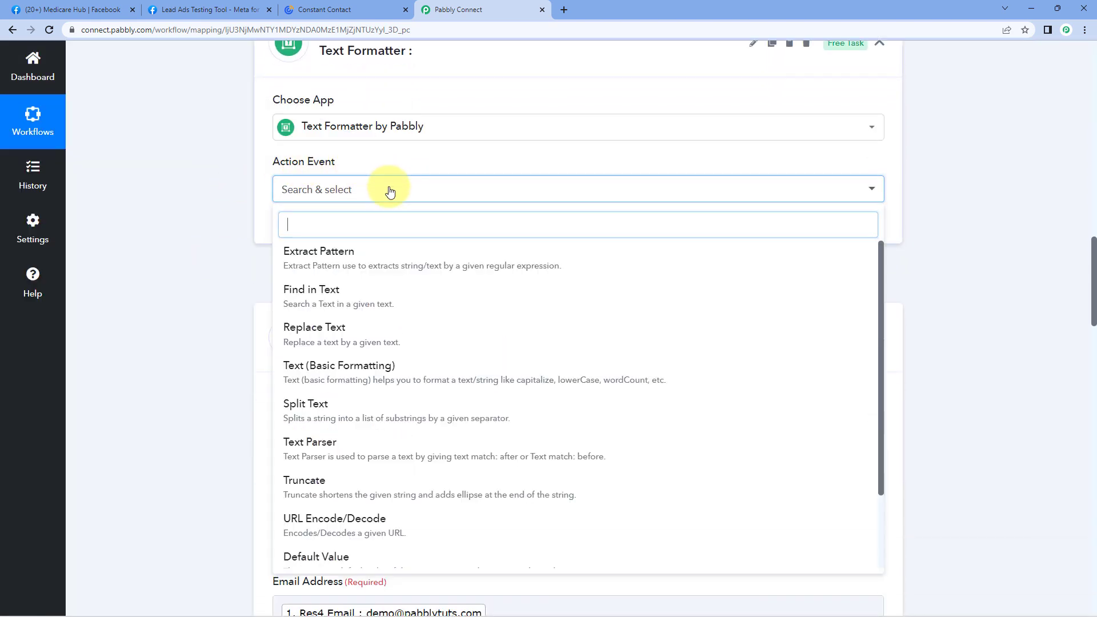
left_click(347, 405)
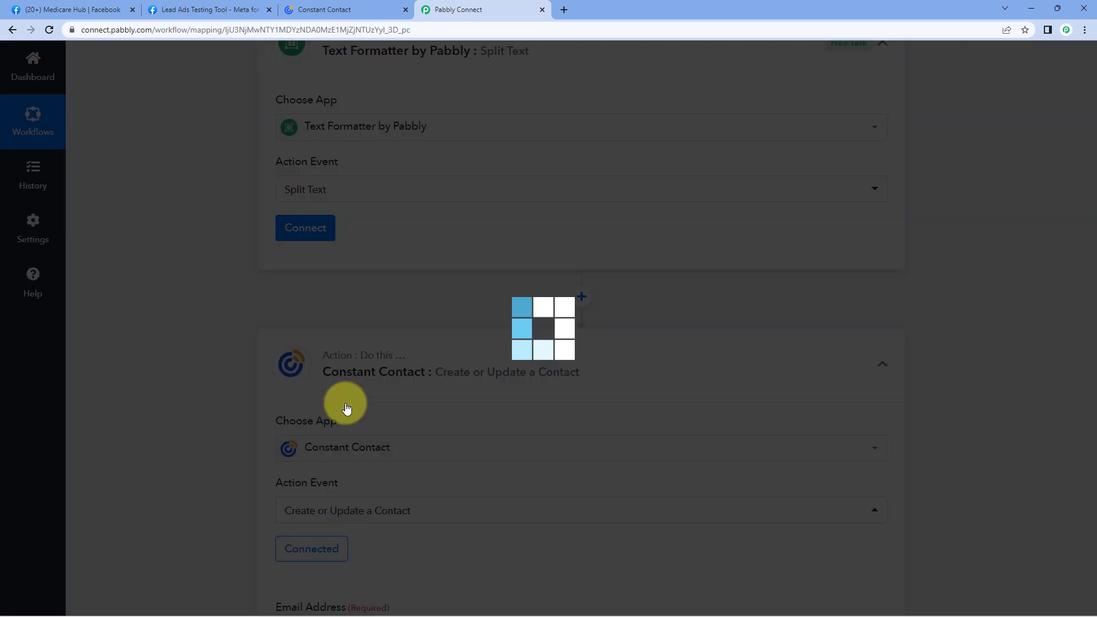
left_click(326, 235)
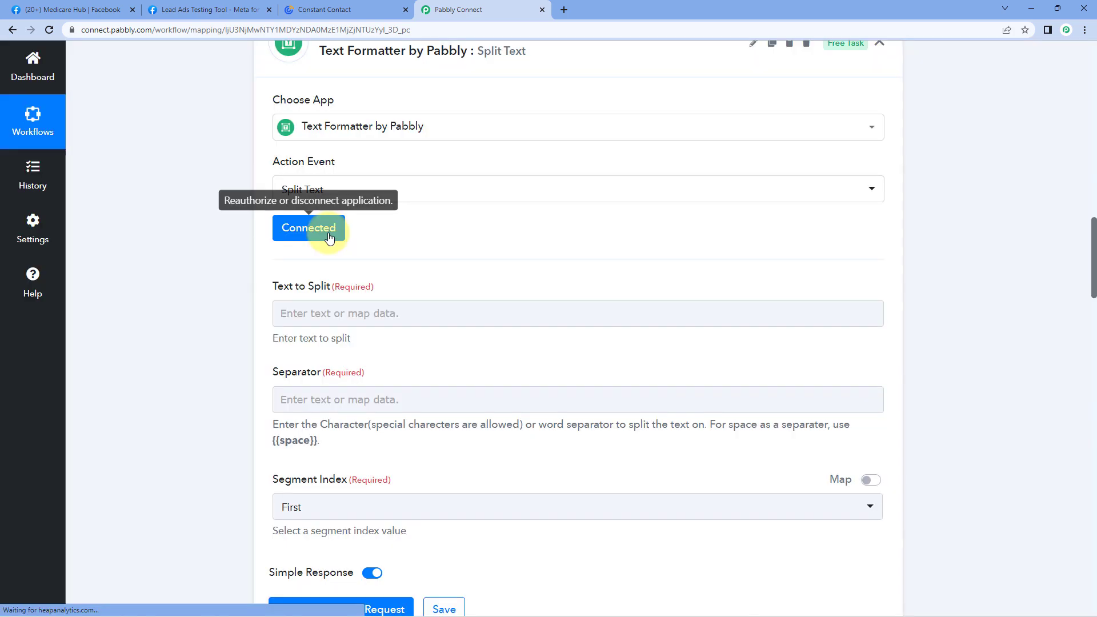
Check the lead's Full Name value, Demo User, in the trigger response.
scroll(329, 204, "down", 1)
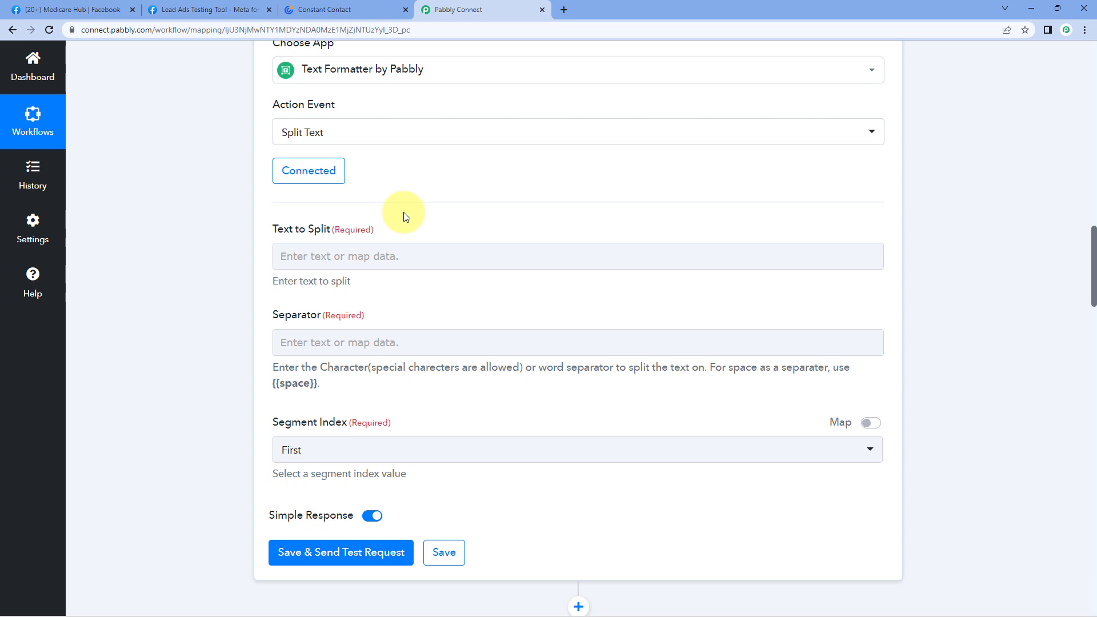
scroll(465, 217, "up", 10)
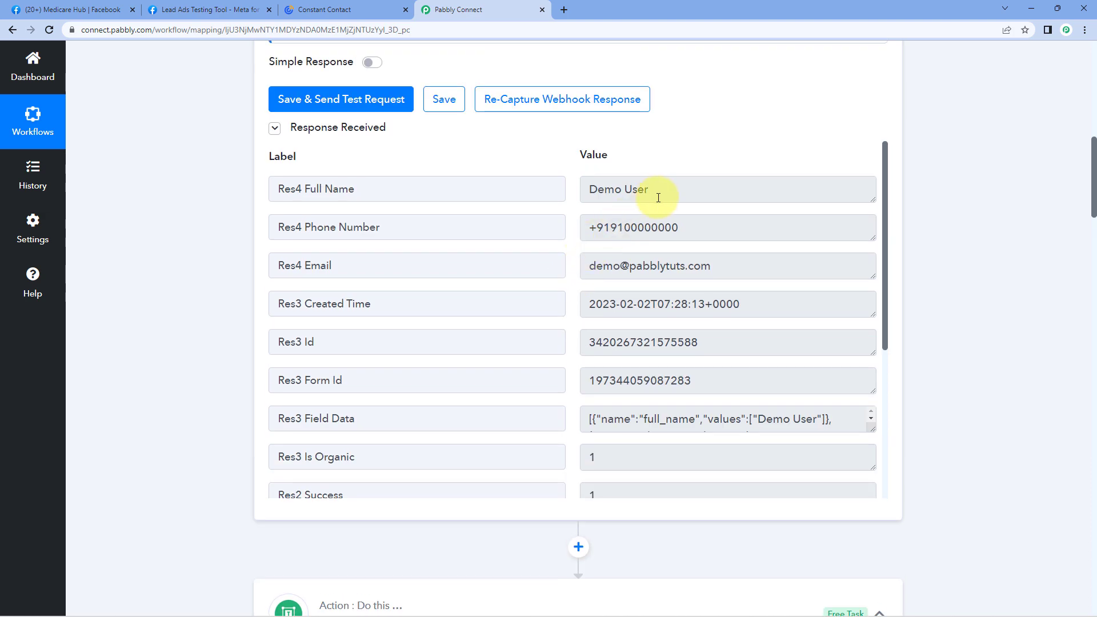
left_click_drag(658, 198, 568, 196)
left_click(568, 196)
scroll(252, 263, "down", 12)
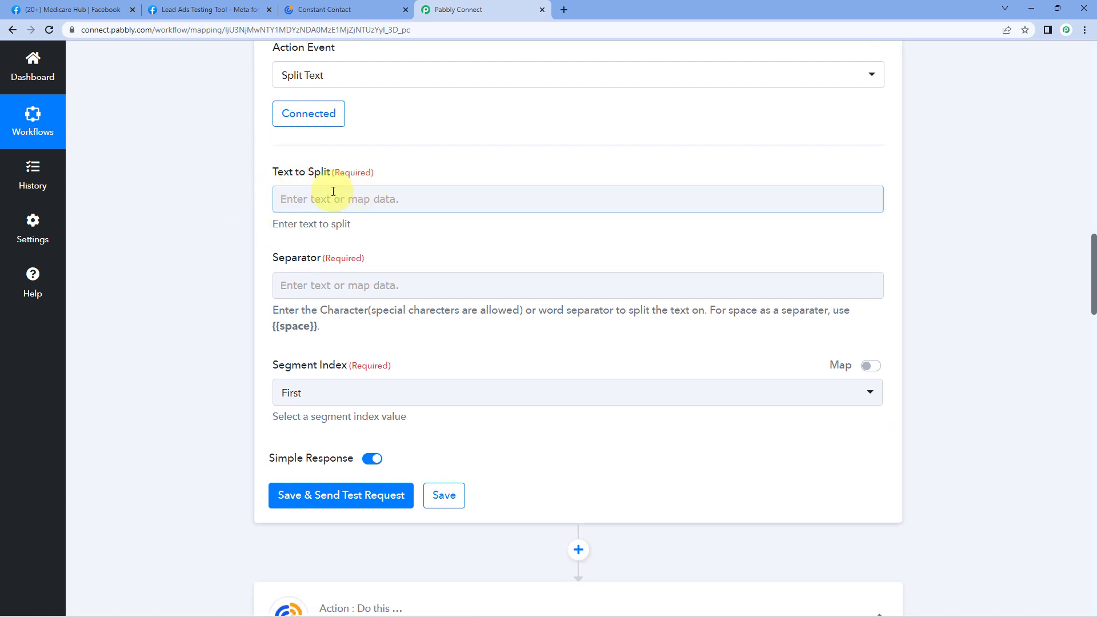
Map the lead's Res4 Full Name into the Text to Split field.
left_click(276, 198)
left_click(436, 300)
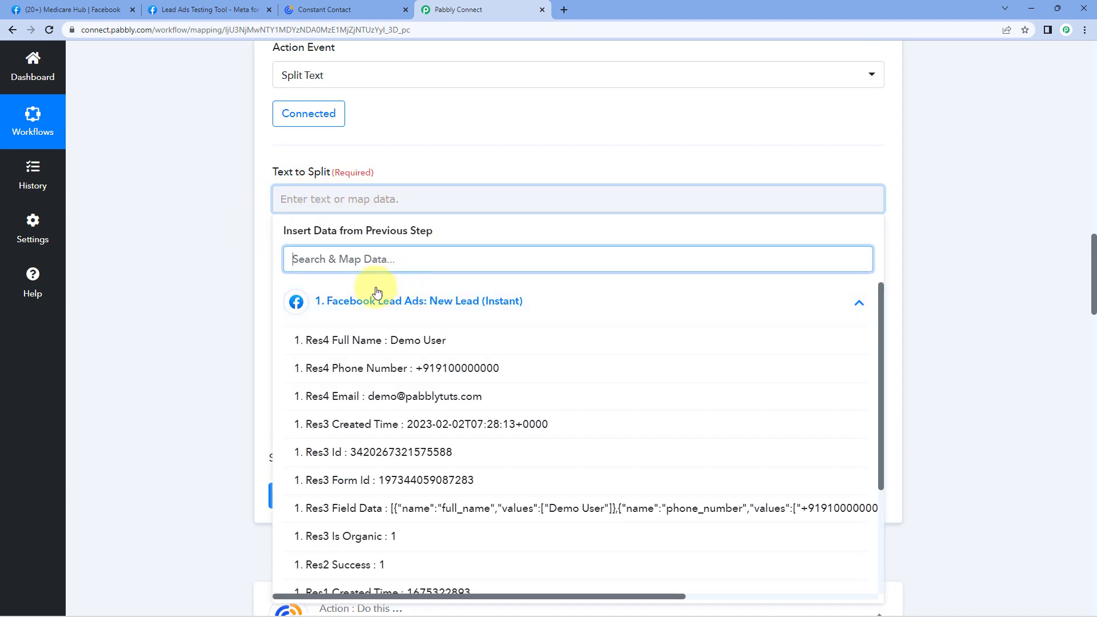
left_click(366, 341)
left_click(246, 242)
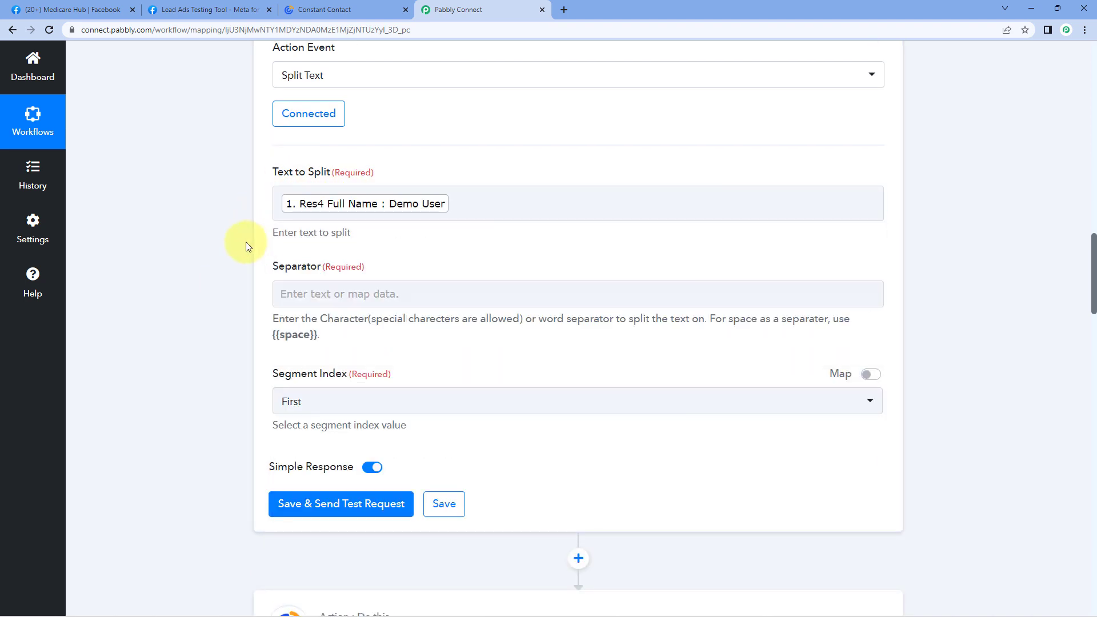
scroll(246, 242, "down", 1)
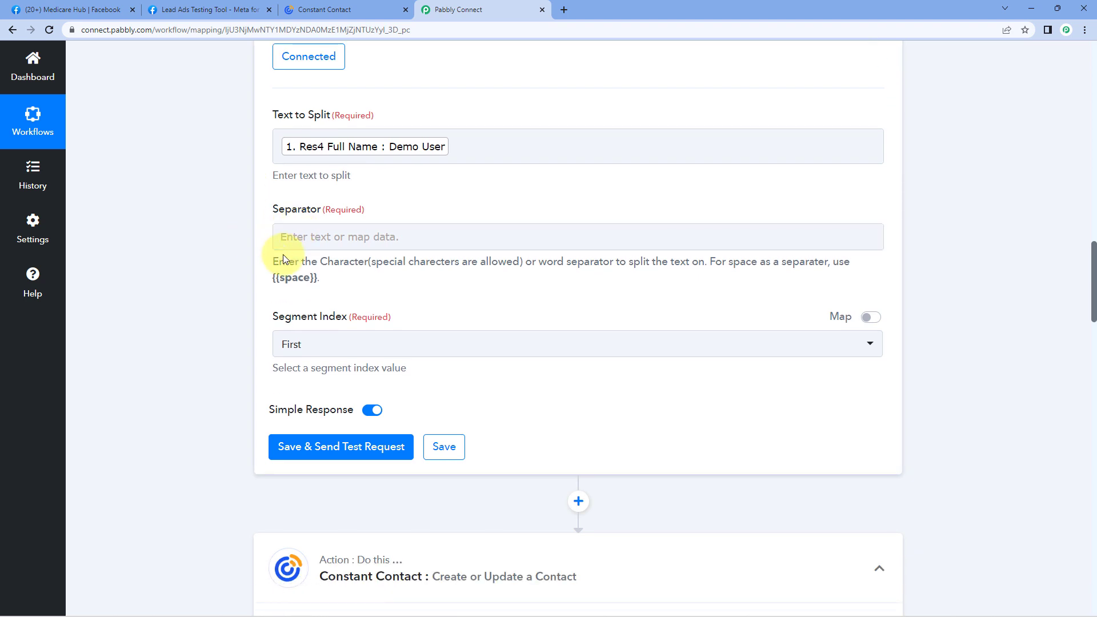
left_click(423, 163)
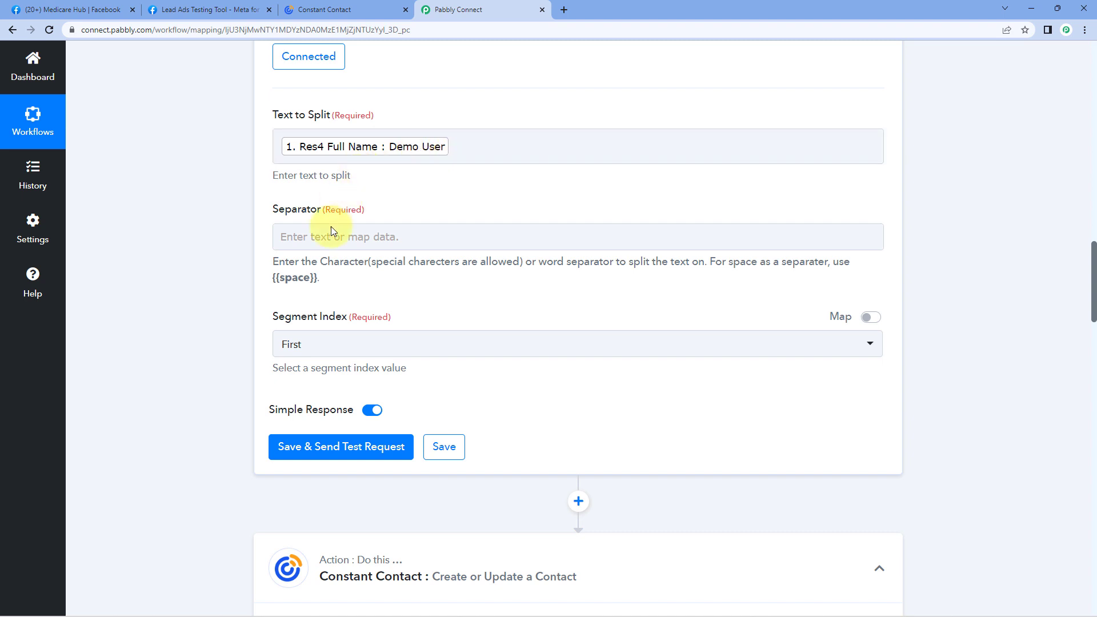
Set the Separator to {{space}} and the Segment Index to All.
mouse_move(316, 277)
left_mouse_down()
mouse_move(272, 283)
mouse_move(317, 279)
left_mouse_up()
key("ctrl+c")
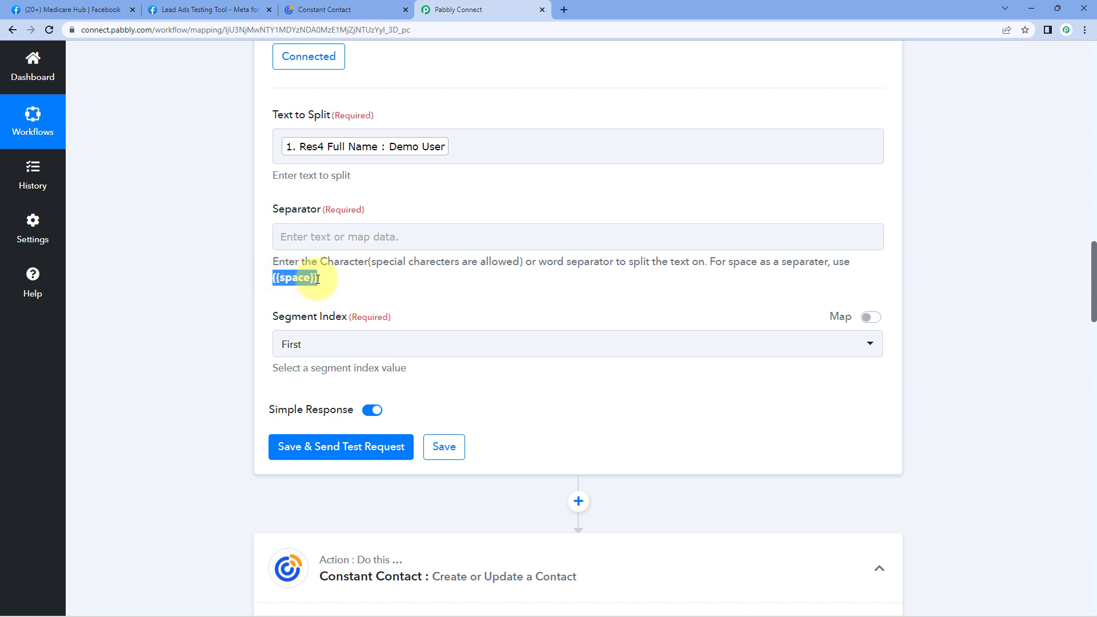
left_click(338, 237)
key("ctrl+v")
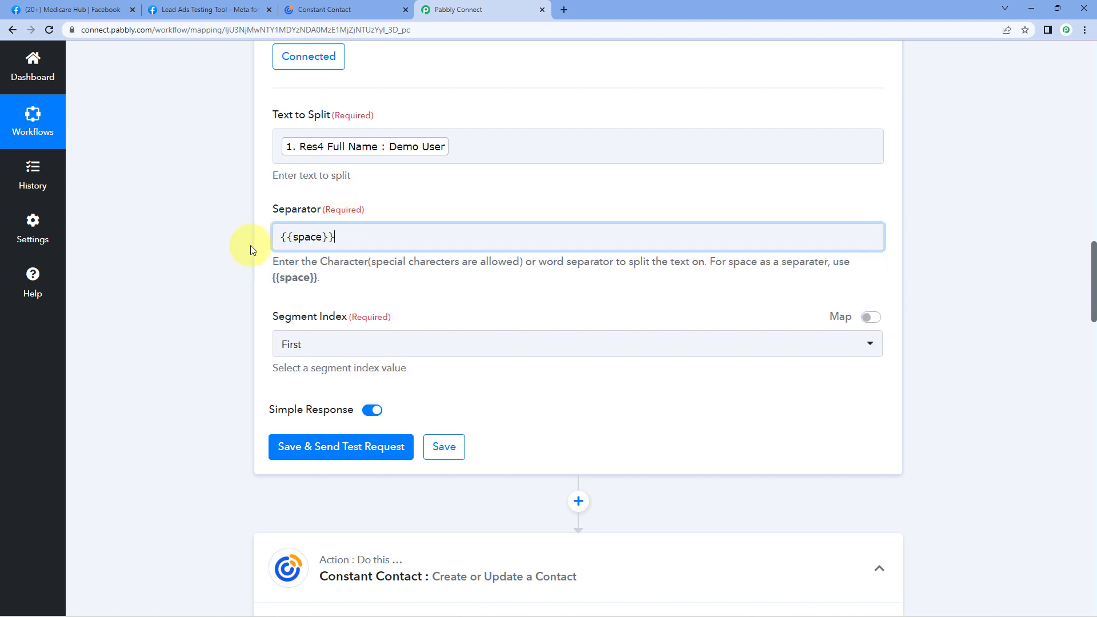
scroll(252, 258, "down", 1)
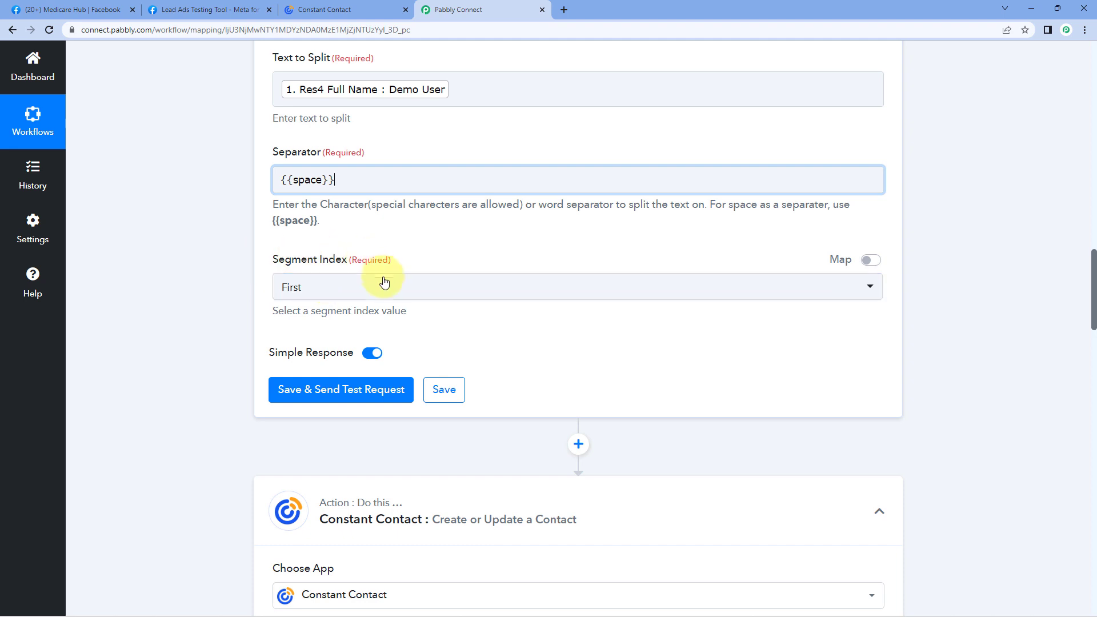
left_click(410, 287)
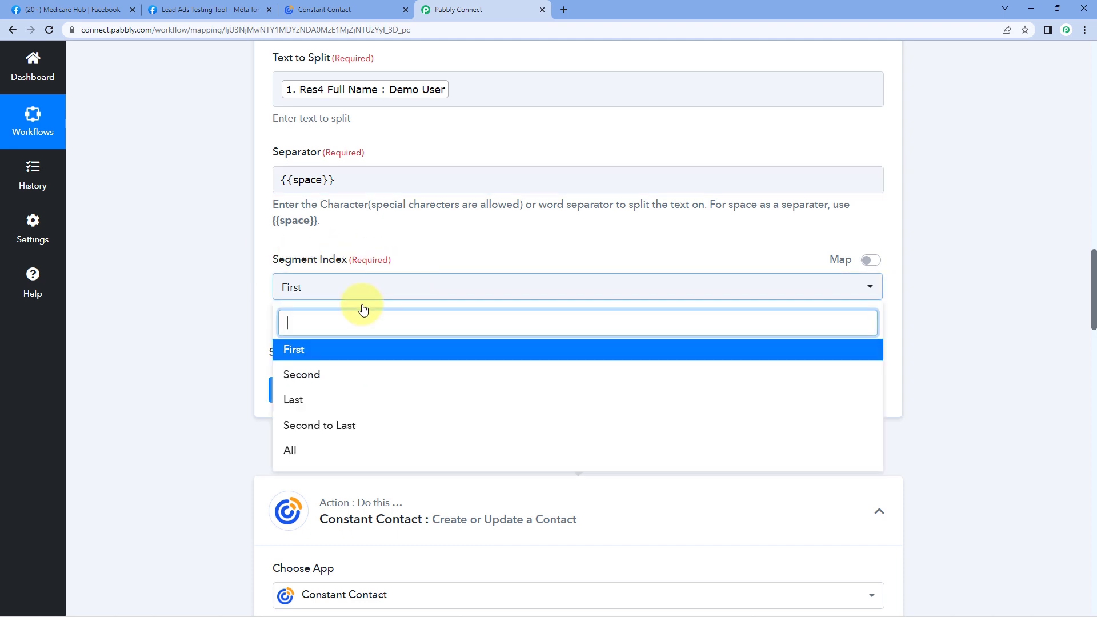
left_click(312, 448)
Save and test the Split Text step, confirming Result 0 'Demo' and Result 1 'User'.
left_click(329, 391)
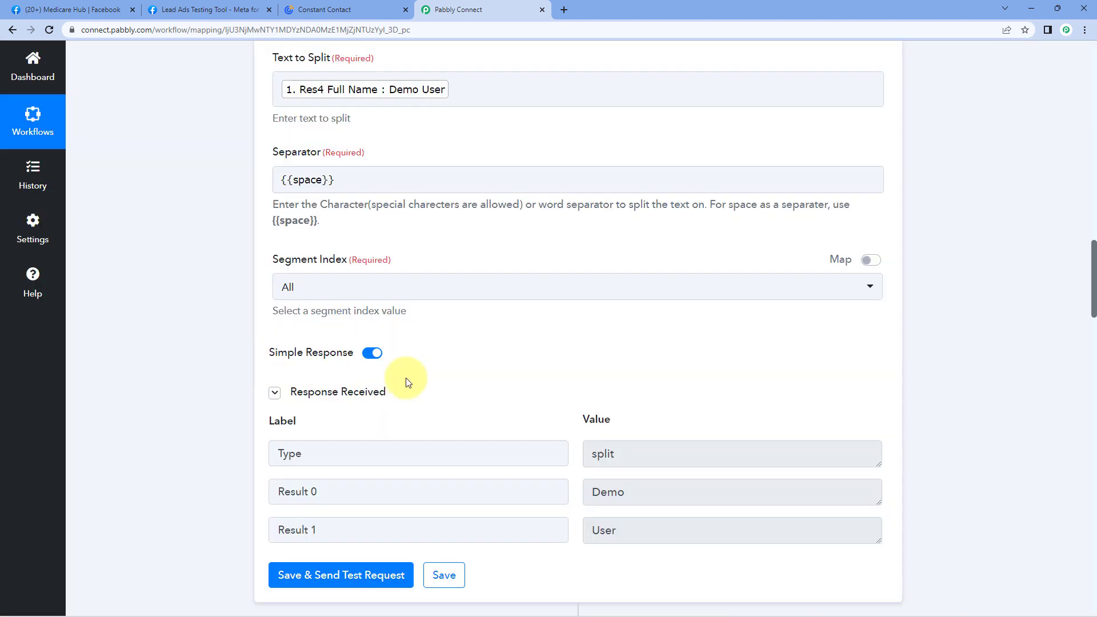
scroll(485, 341, "down", 1)
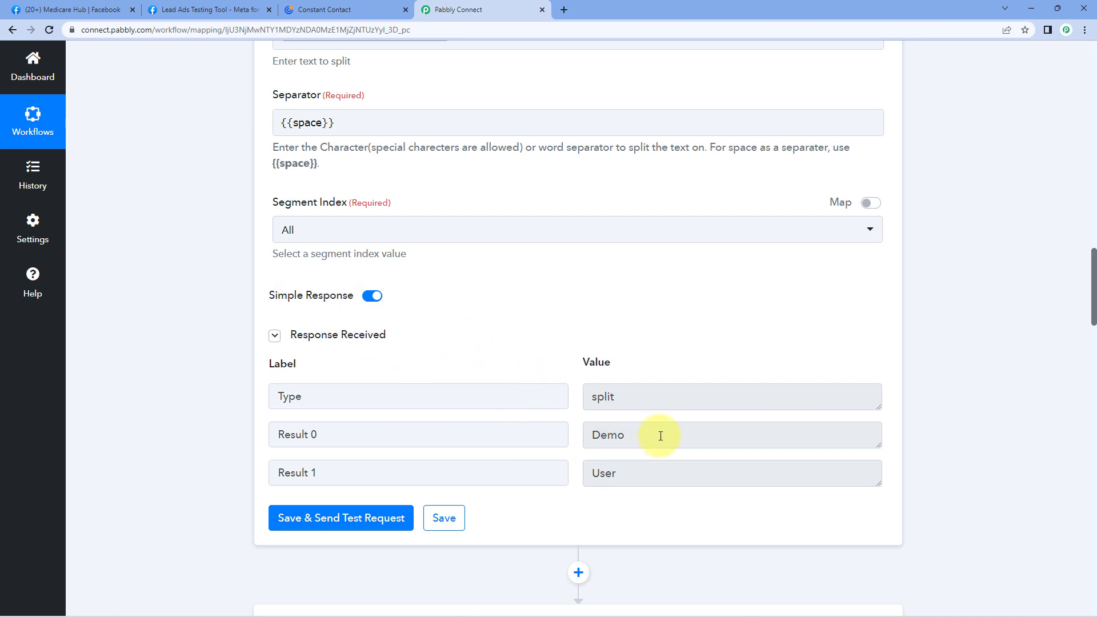
left_click_drag(677, 436, 571, 439)
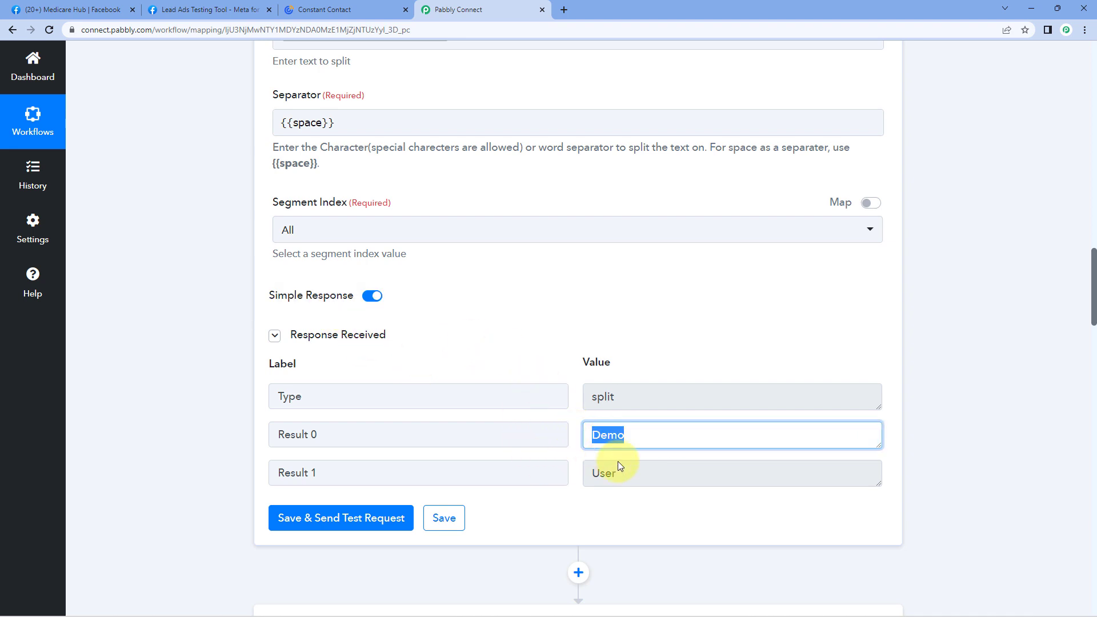
left_click_drag(621, 474, 574, 473)
left_click(578, 434)
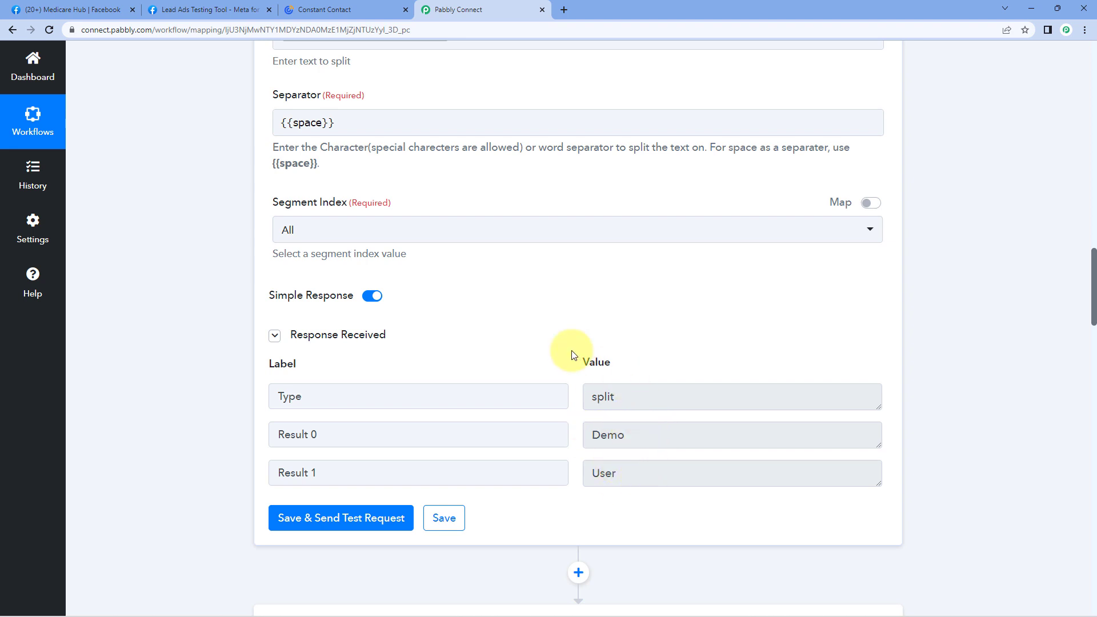
scroll(565, 343, "down", 3)
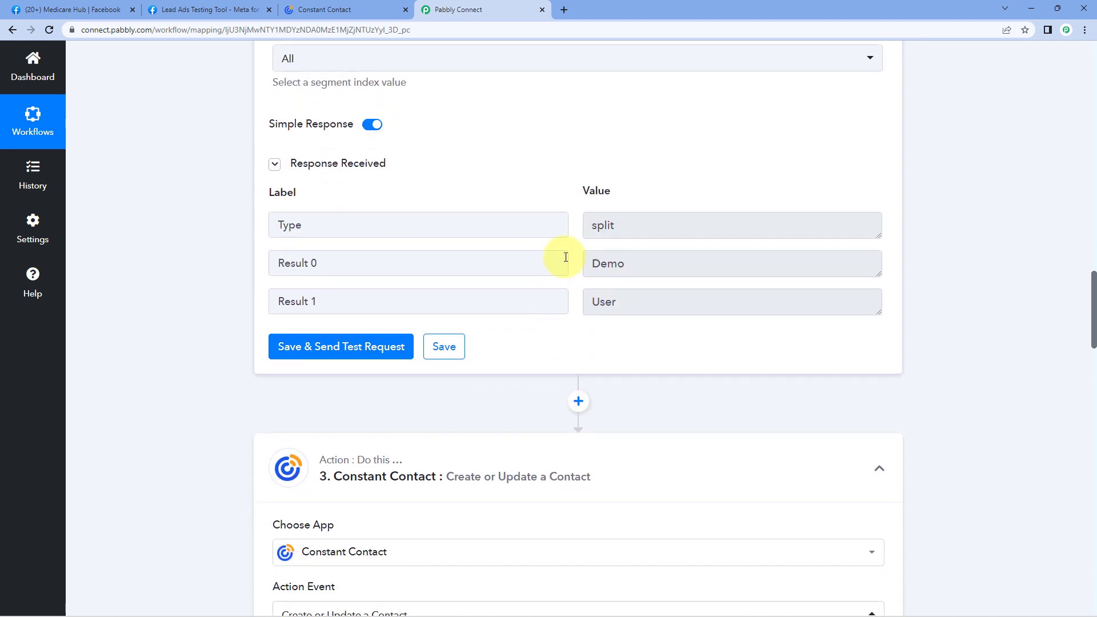
scroll(219, 353, "down", 10)
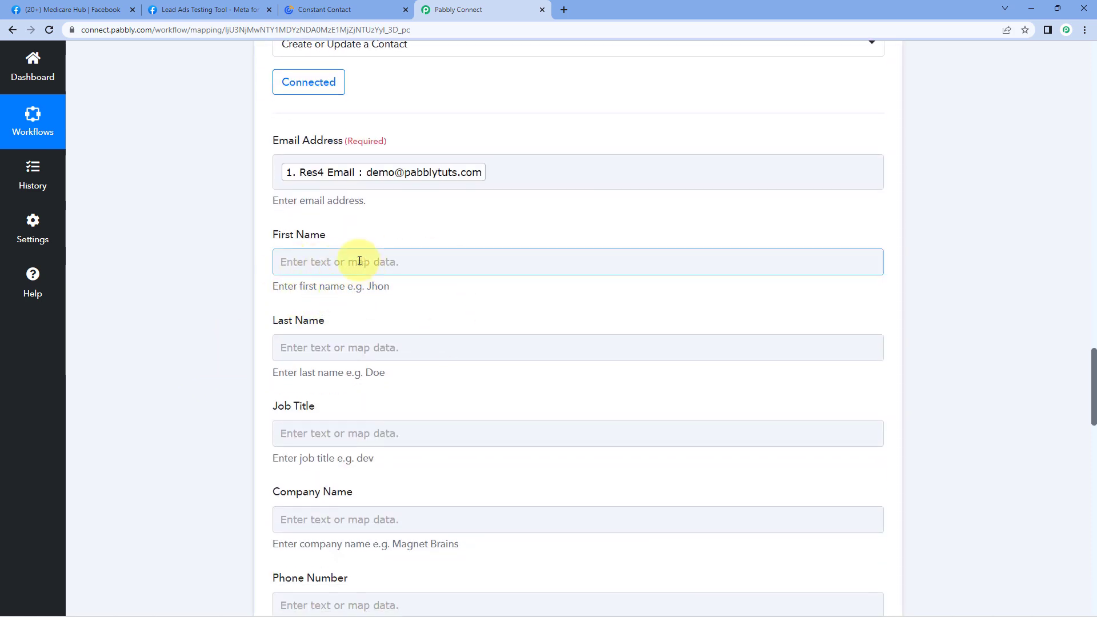
Keep the existing Constant Contact #2 connection on the Constant Contact step and save it.
left_click(307, 263)
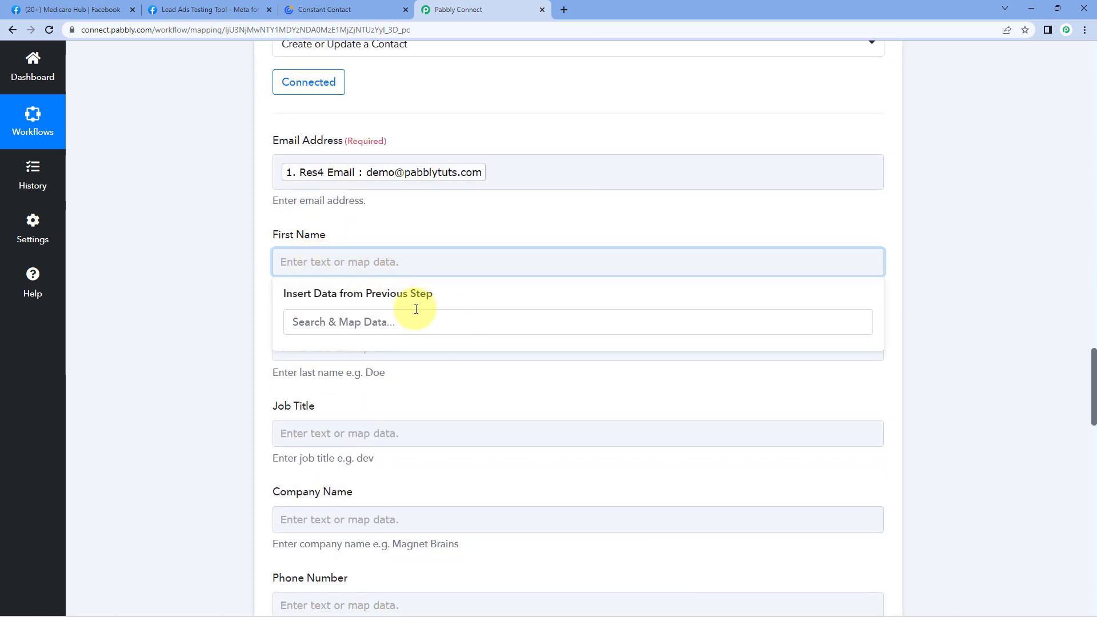
left_click(429, 226)
scroll(422, 225, "up", 2)
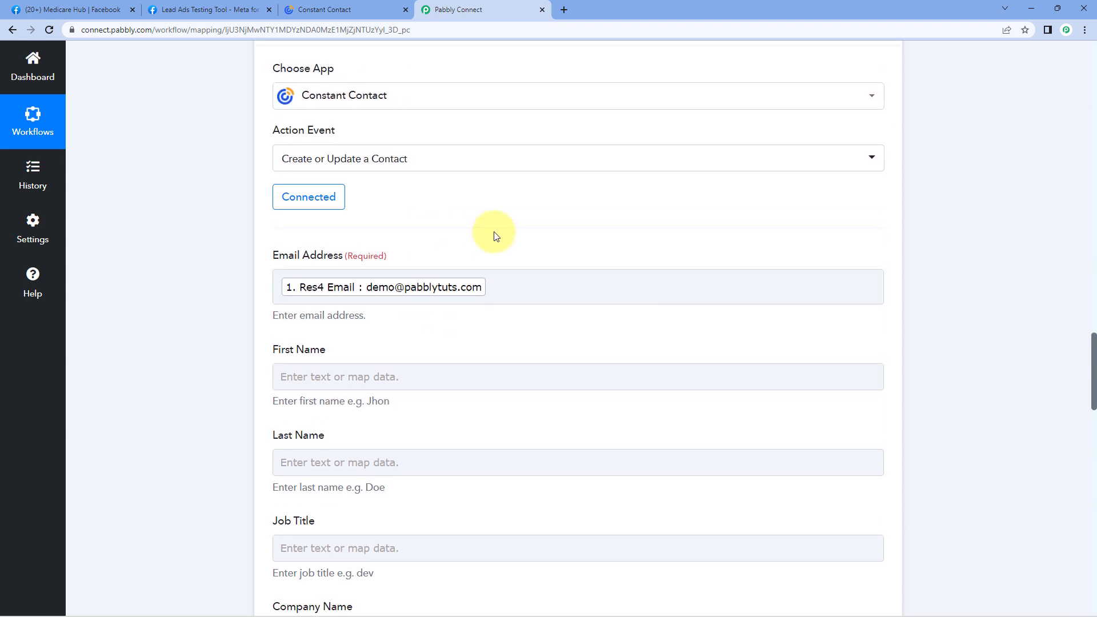
scroll(514, 217, "up", 2)
scroll(540, 209, "up", 3)
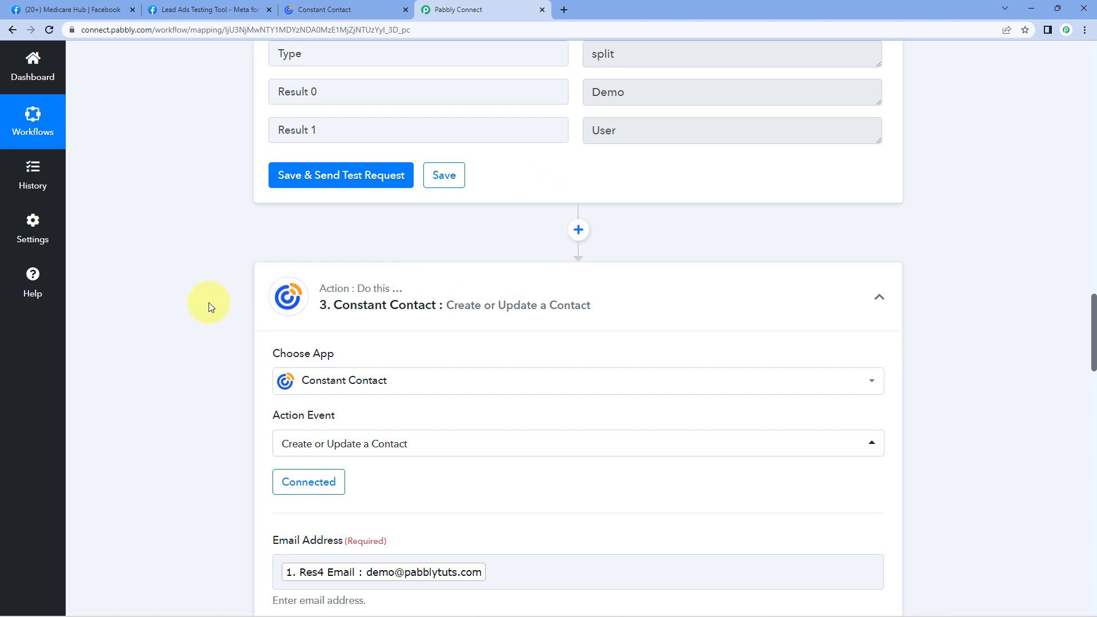
scroll(216, 303, "down", 5)
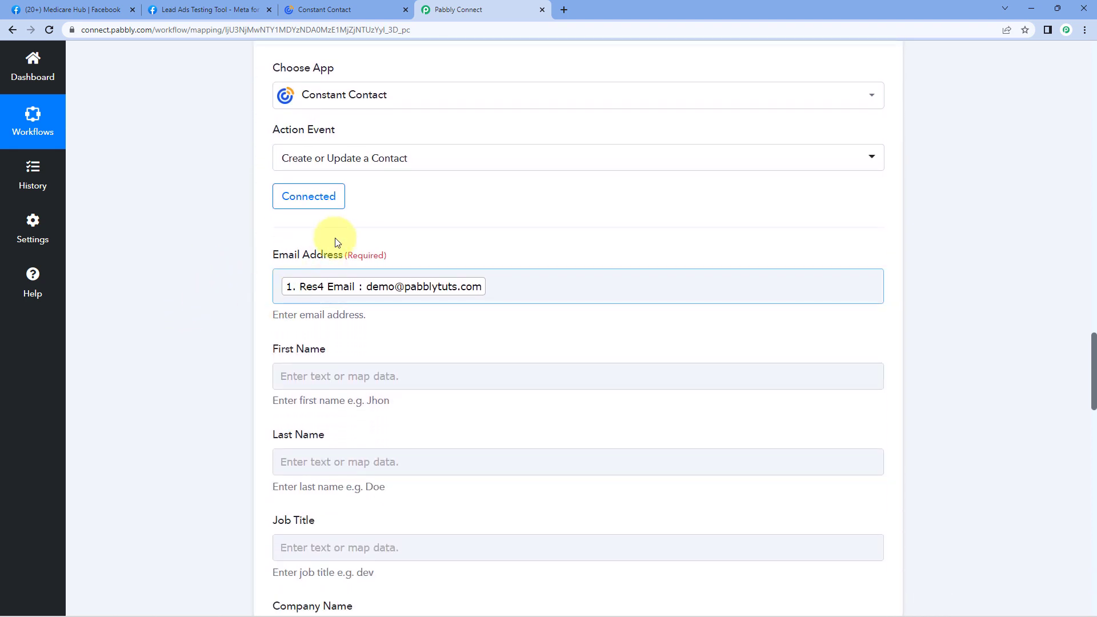
left_click(329, 203)
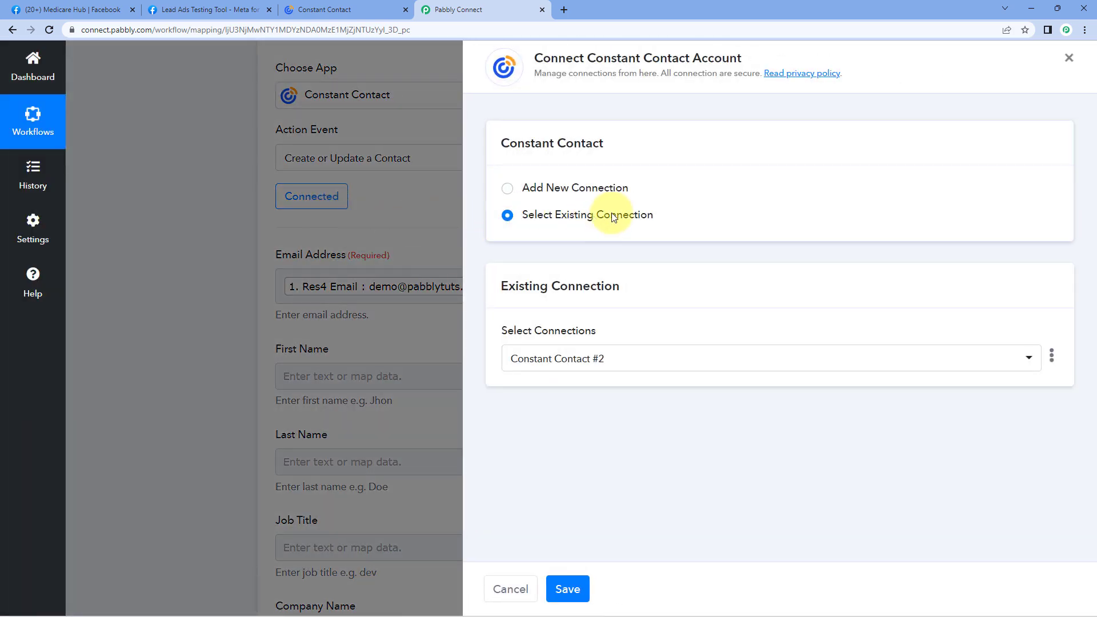
left_click(580, 596)
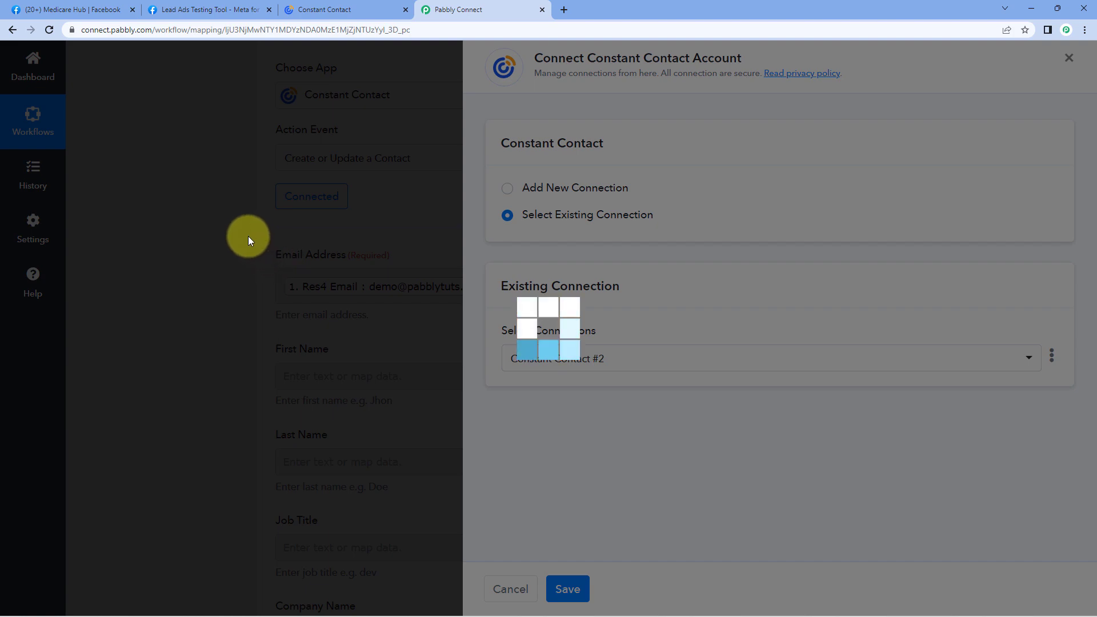
scroll(242, 259, "down", 3)
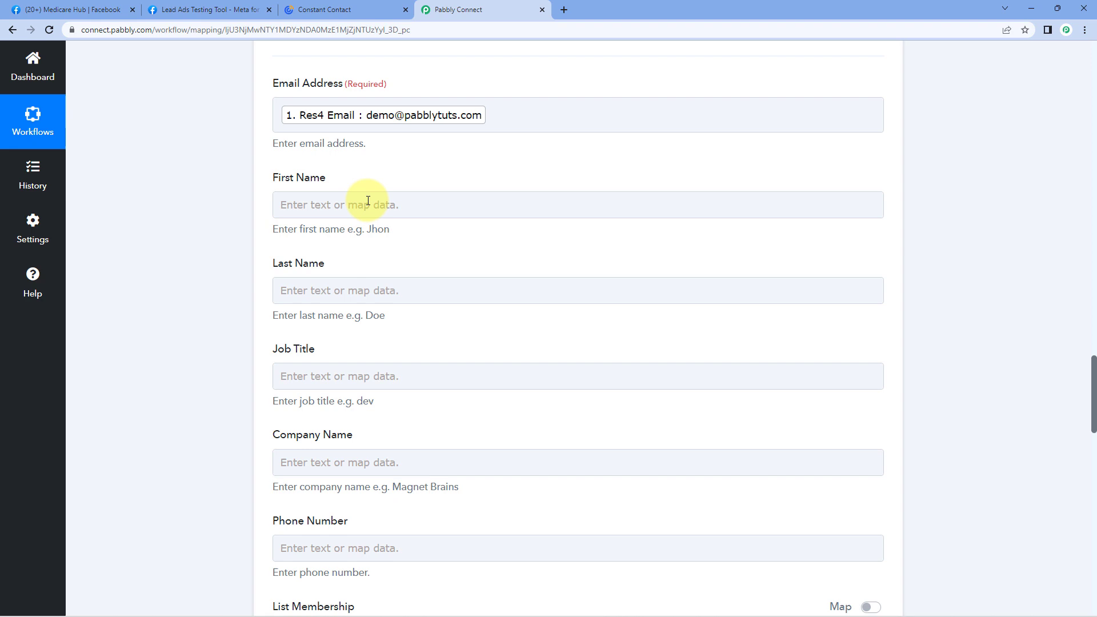
Map Split Text Result 0 (Demo) into the First Name field.
left_click(335, 205)
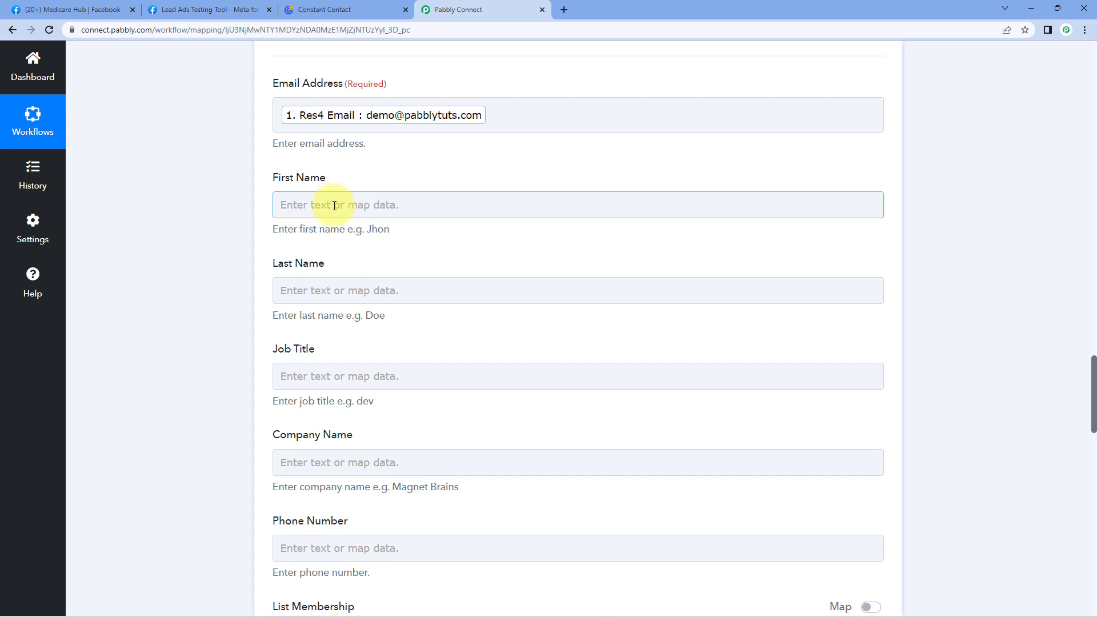
left_click(335, 206)
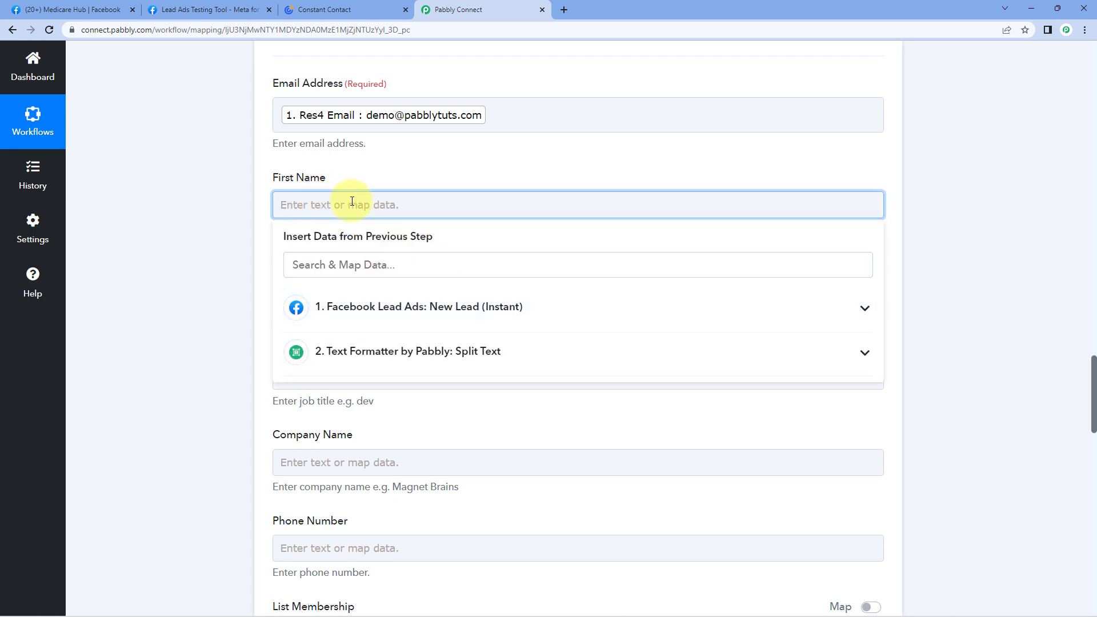
left_click(442, 354)
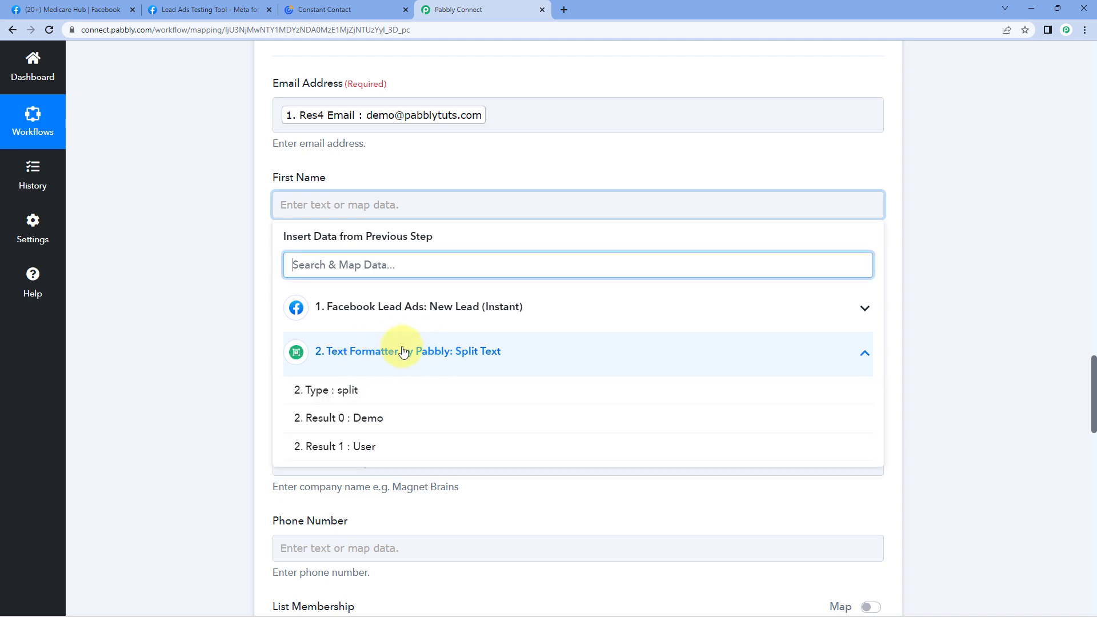
left_click(399, 424)
left_click(263, 291)
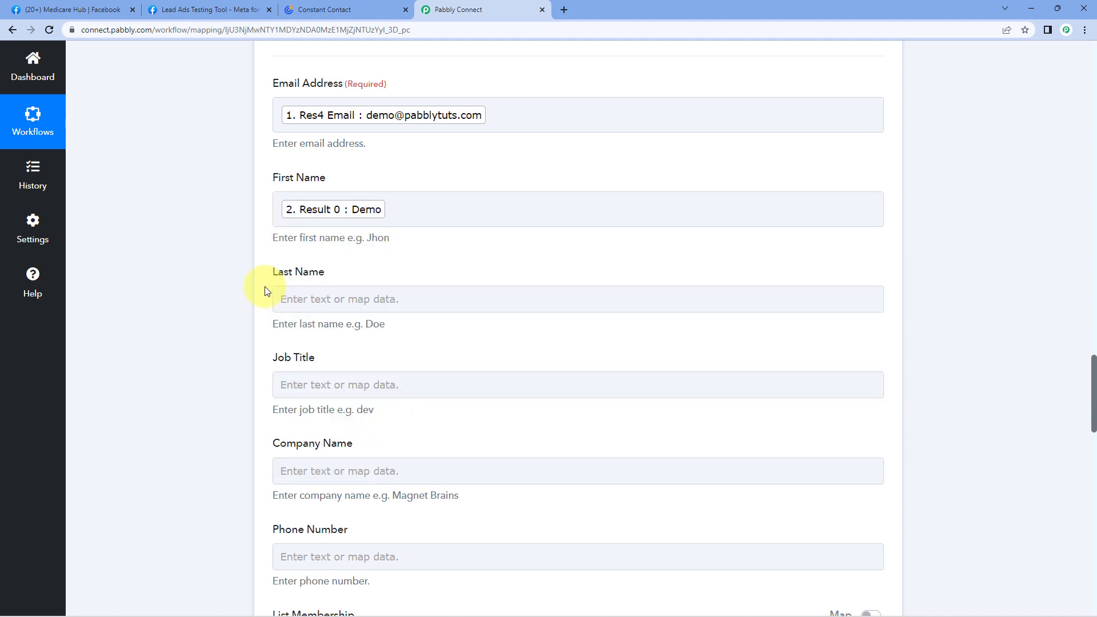
scroll(264, 292, "down", 1)
Map Split Text Result 1 (User) into the Last Name field.
left_click(369, 239)
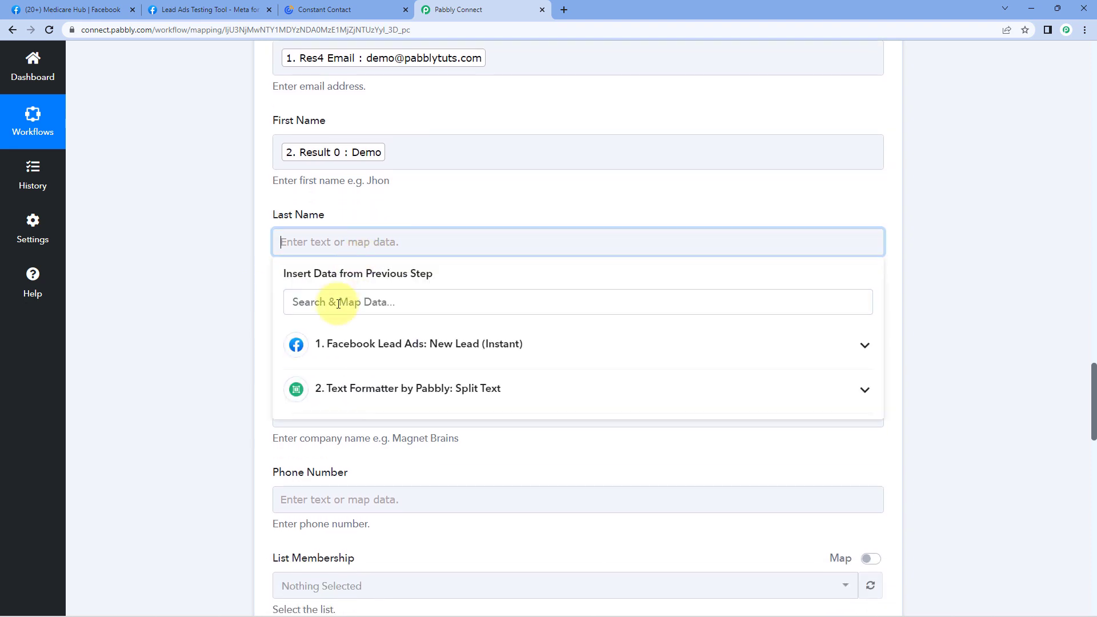
left_click(357, 388)
left_click(313, 484)
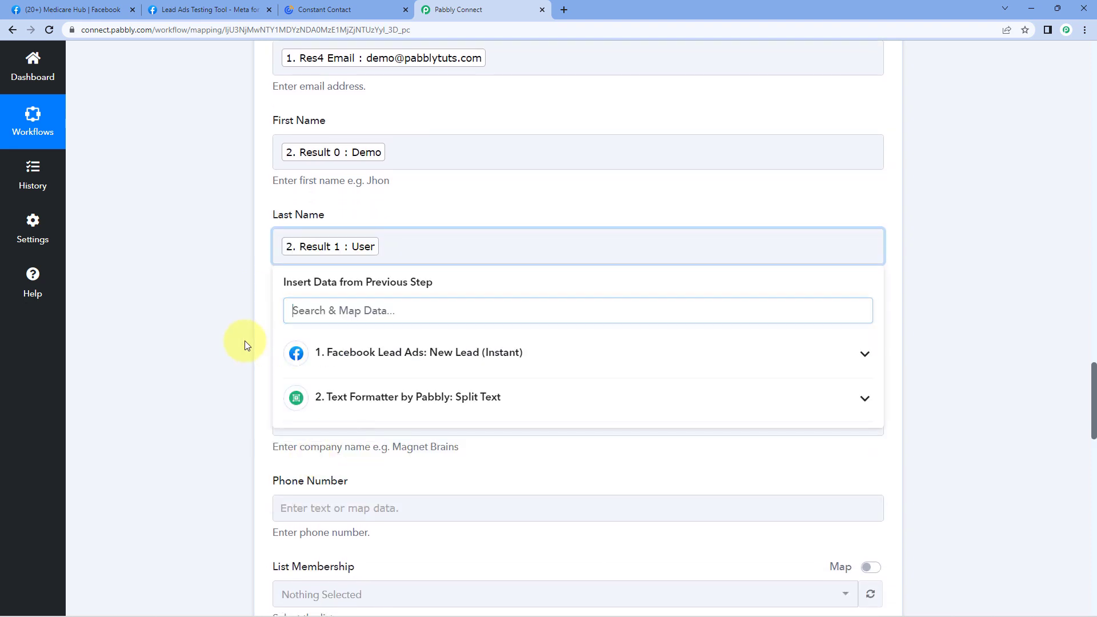
left_click(244, 340)
scroll(245, 340, "down", 2)
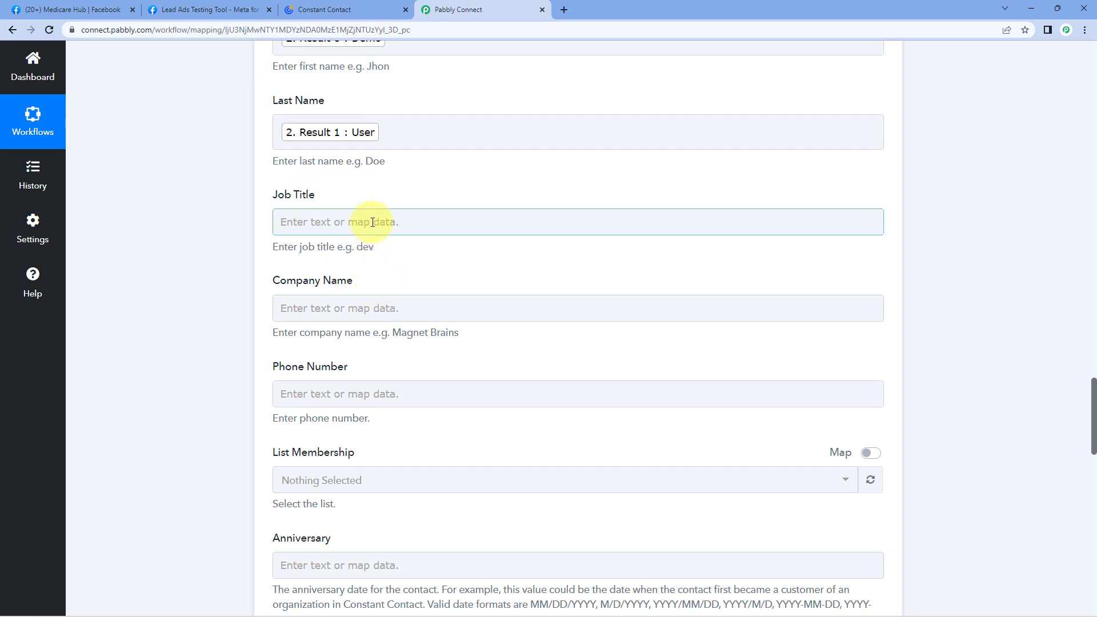
Map the Facebook lead's Res4 Phone Number into the Phone Number field.
scroll(233, 284, "down", 4)
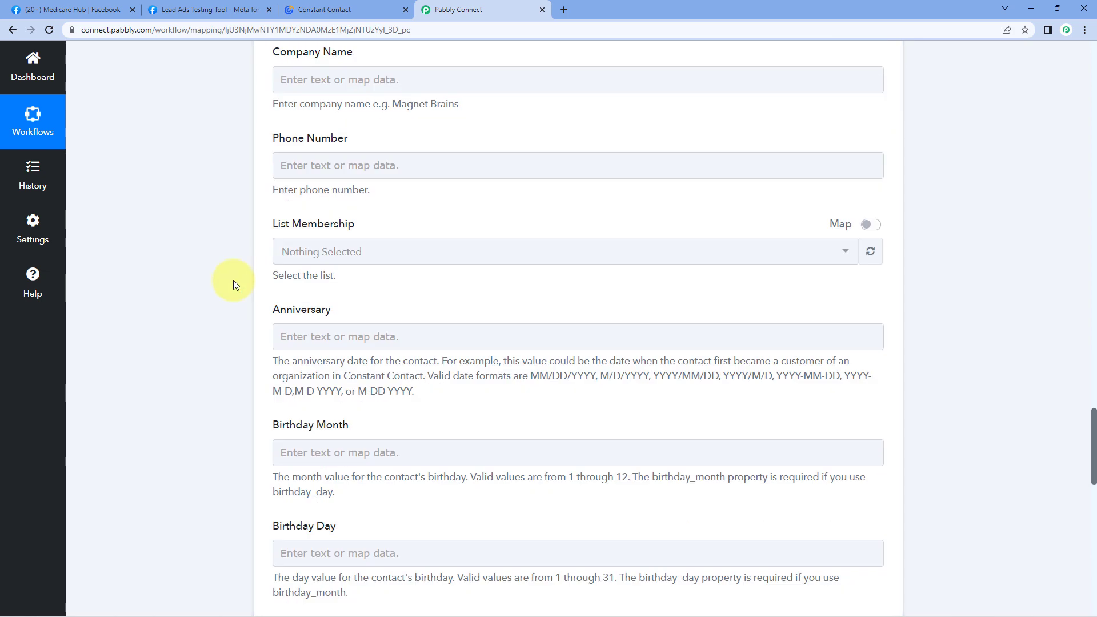
left_click(313, 171)
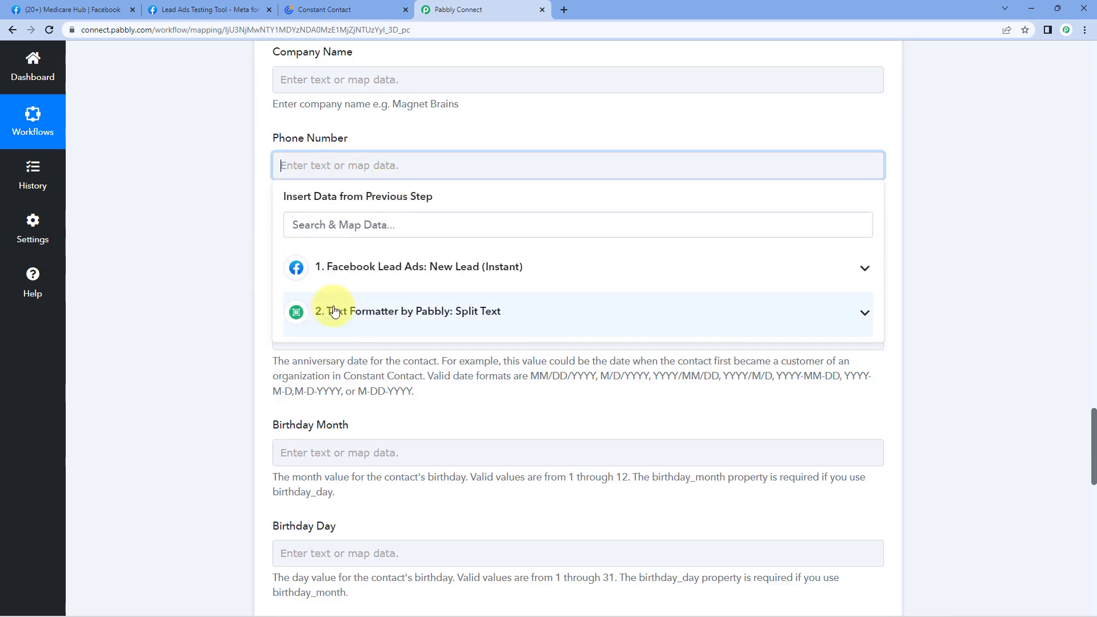
left_click(400, 262)
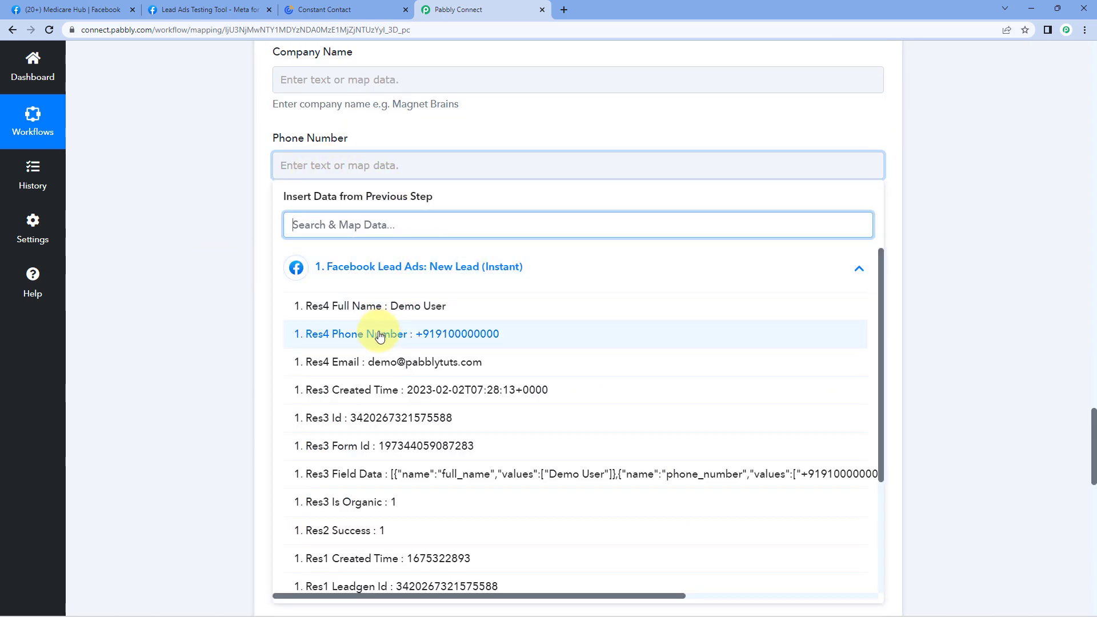
left_click(314, 334)
left_click(247, 233)
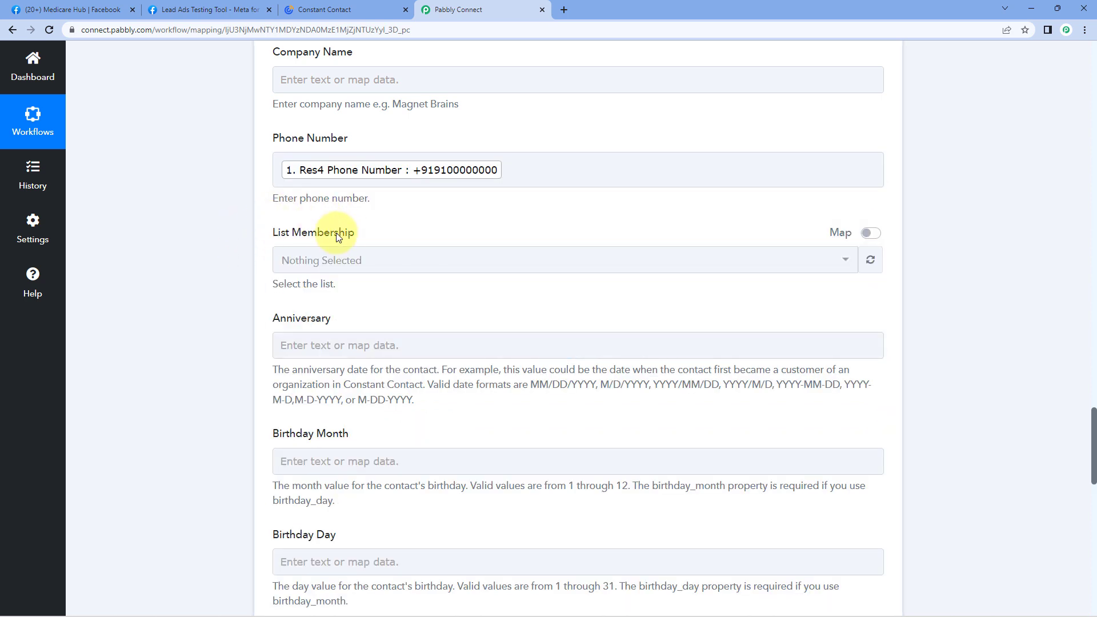
Set List Membership to the General Interest list.
left_click(386, 260)
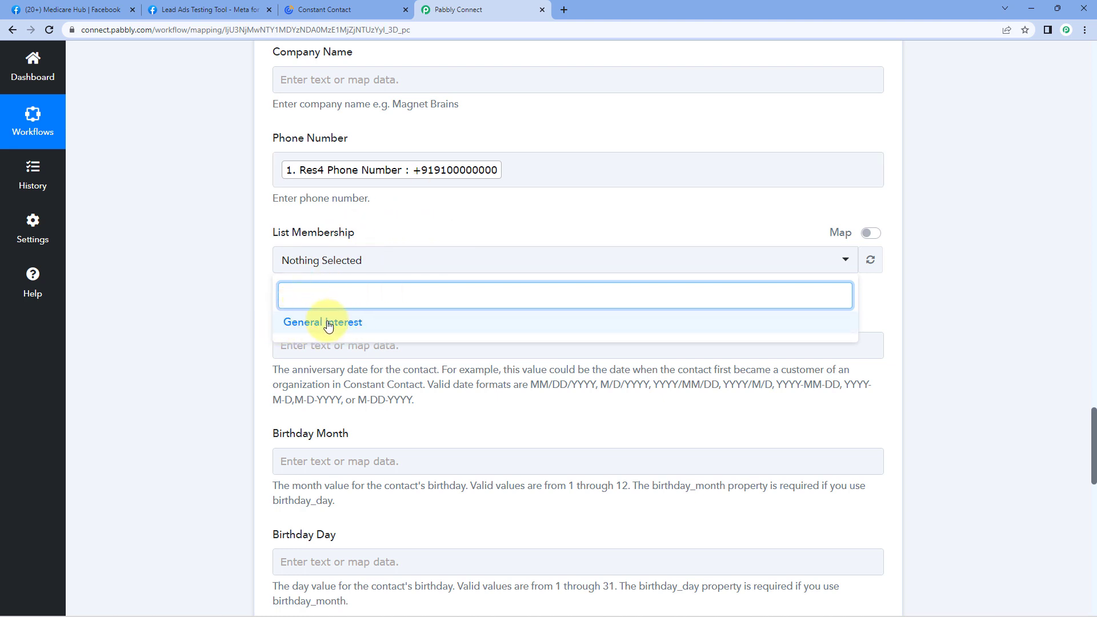
left_click(286, 325)
left_click(382, 226)
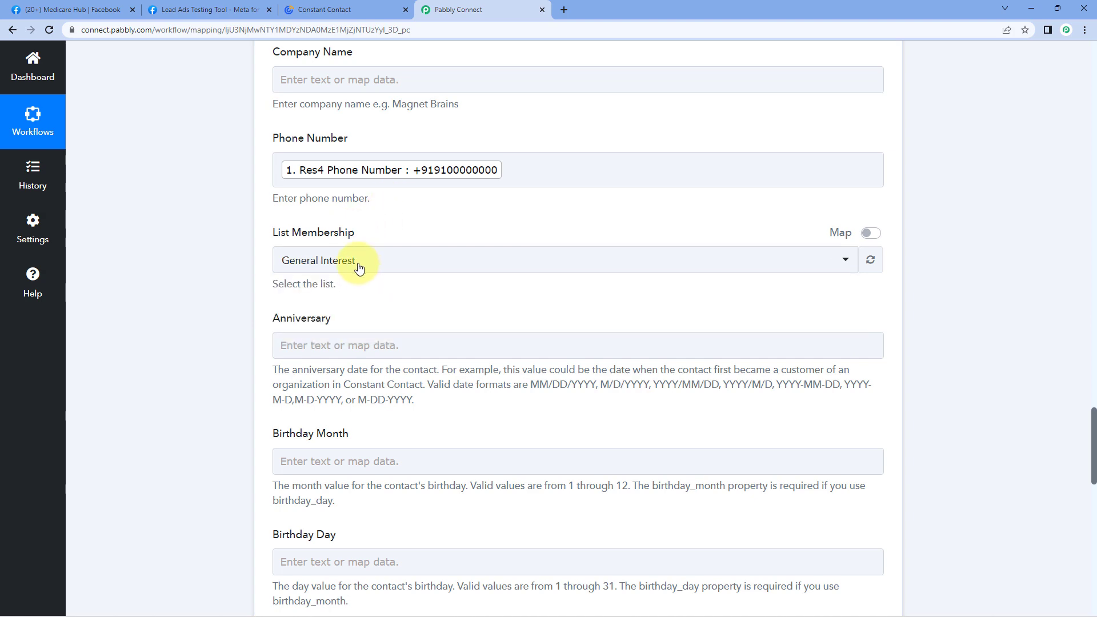
scroll(358, 264, "down", 3)
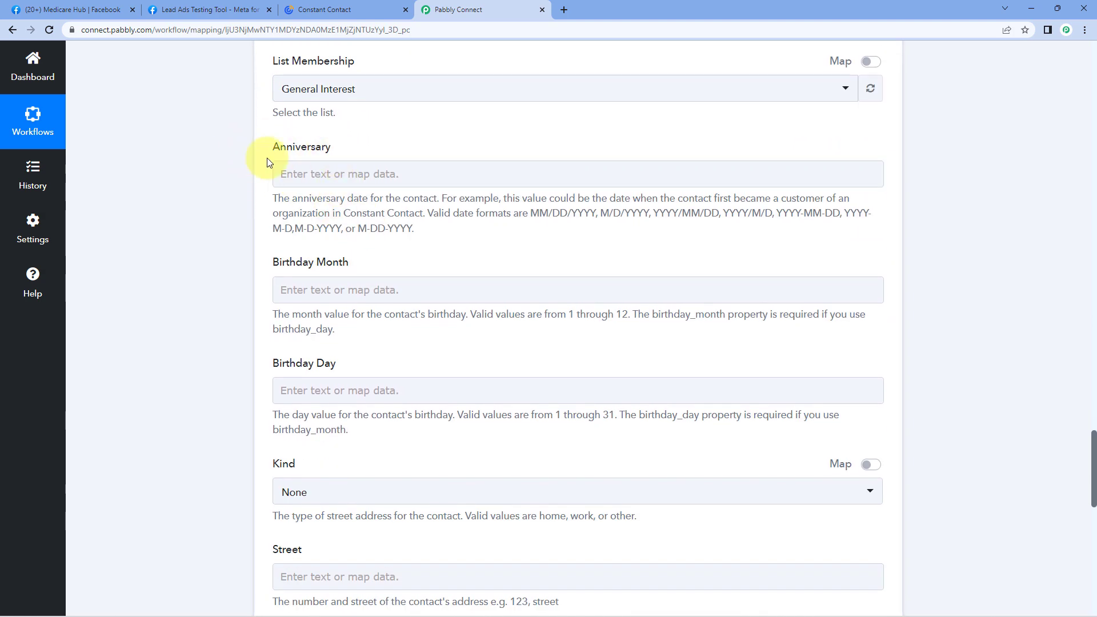
Save and test the Constant Contact step, confirming a Contact Id marked 'updated', then view Constant Contact.
scroll(309, 183, "down", 2)
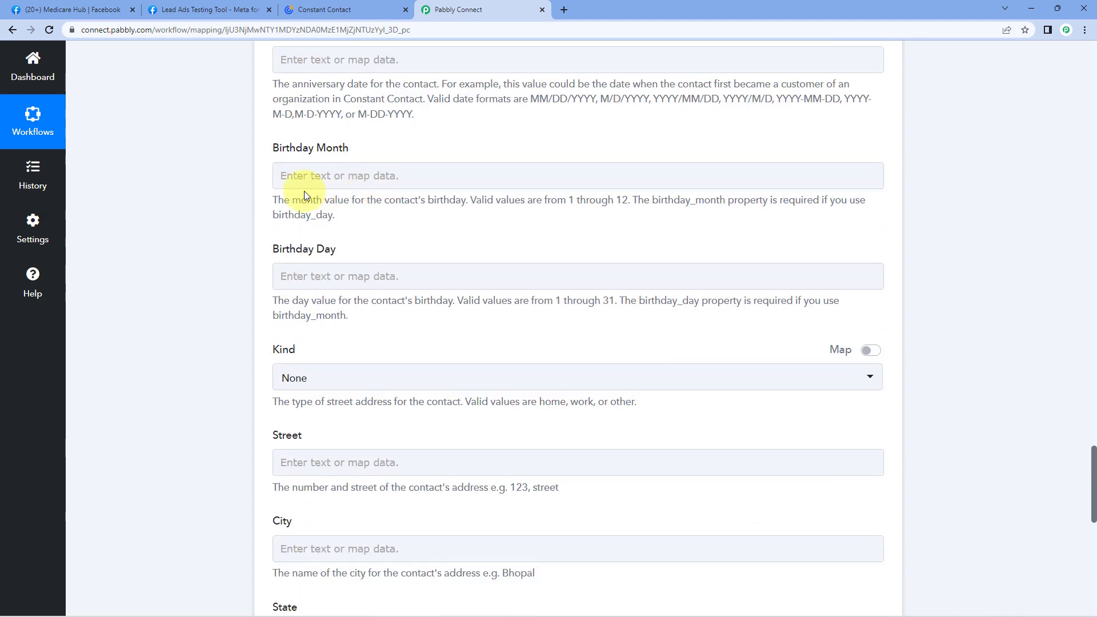
scroll(304, 195, "down", 5)
left_click(325, 264)
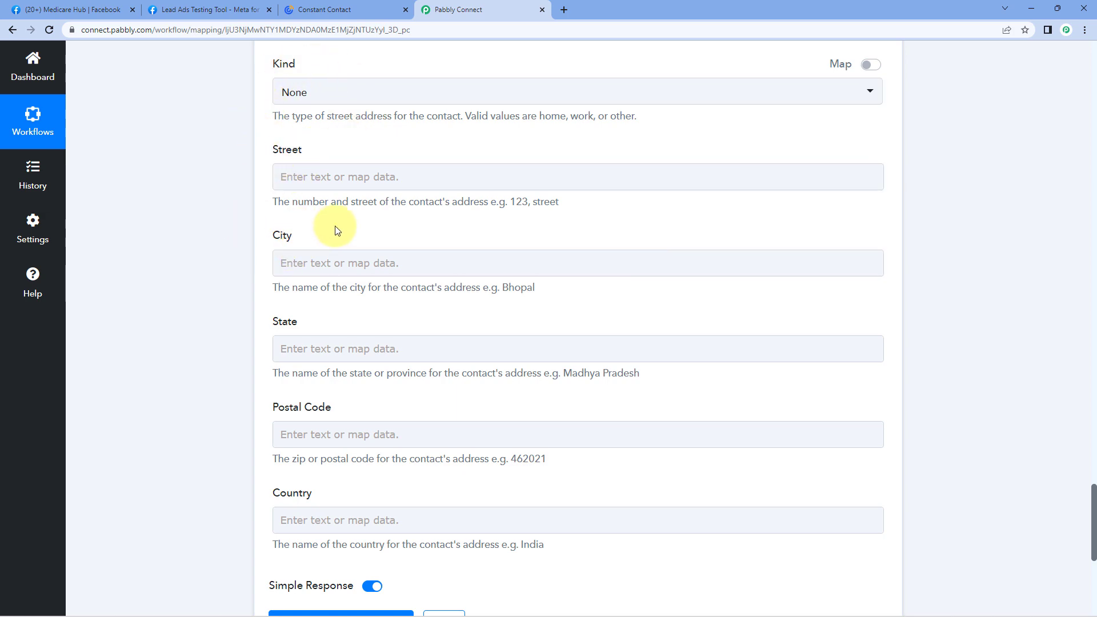
scroll(336, 231, "down", 6)
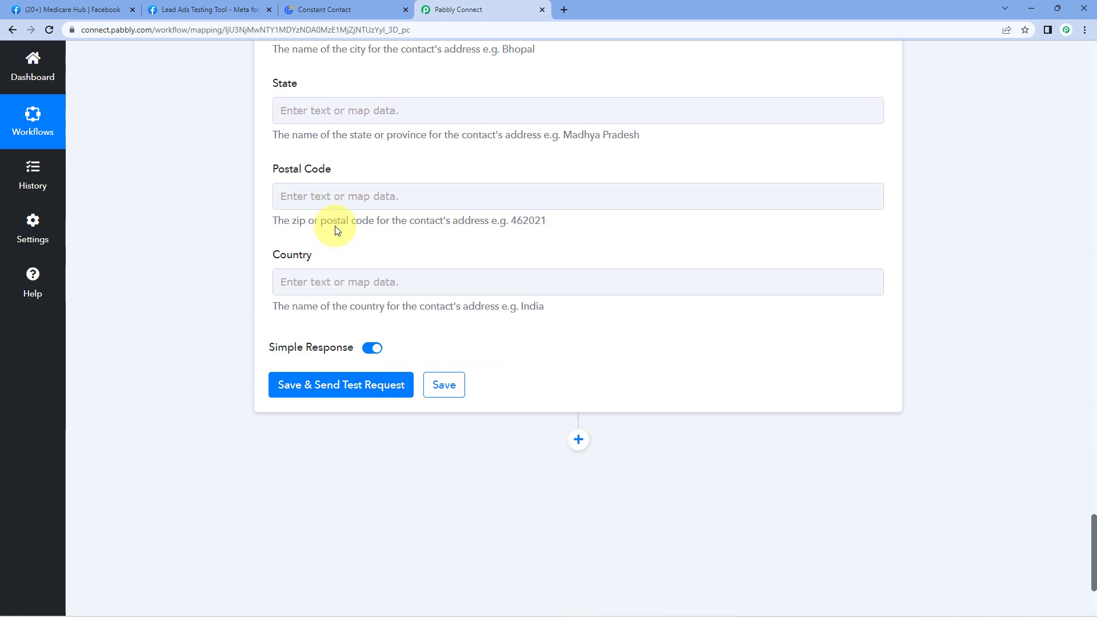
left_click(354, 282)
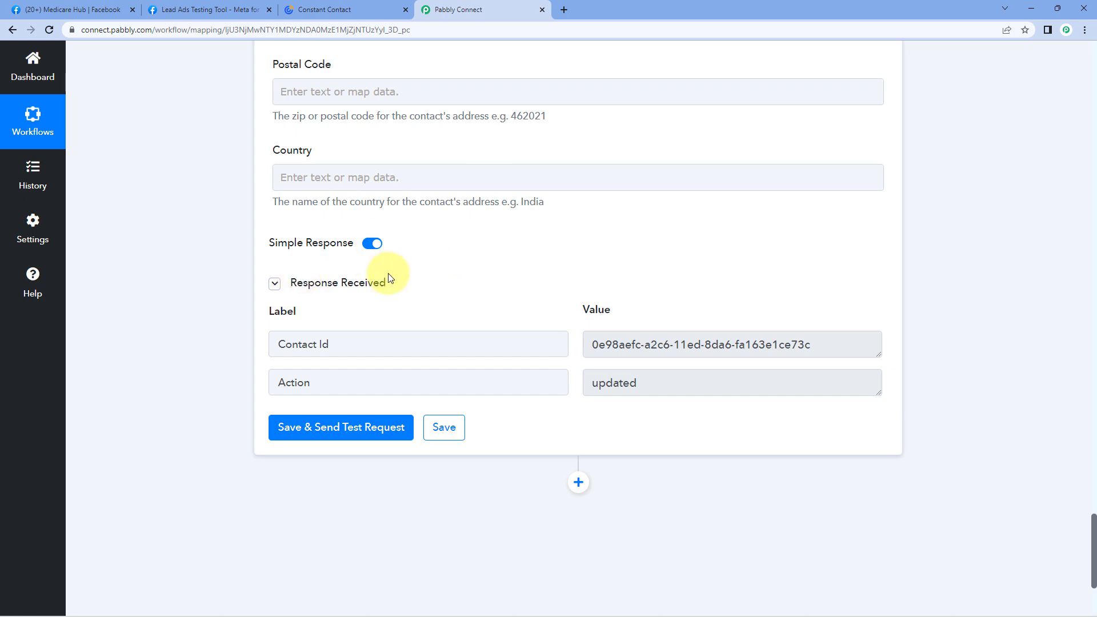
scroll(422, 281, "up", 2)
scroll(650, 420, "up", 10)
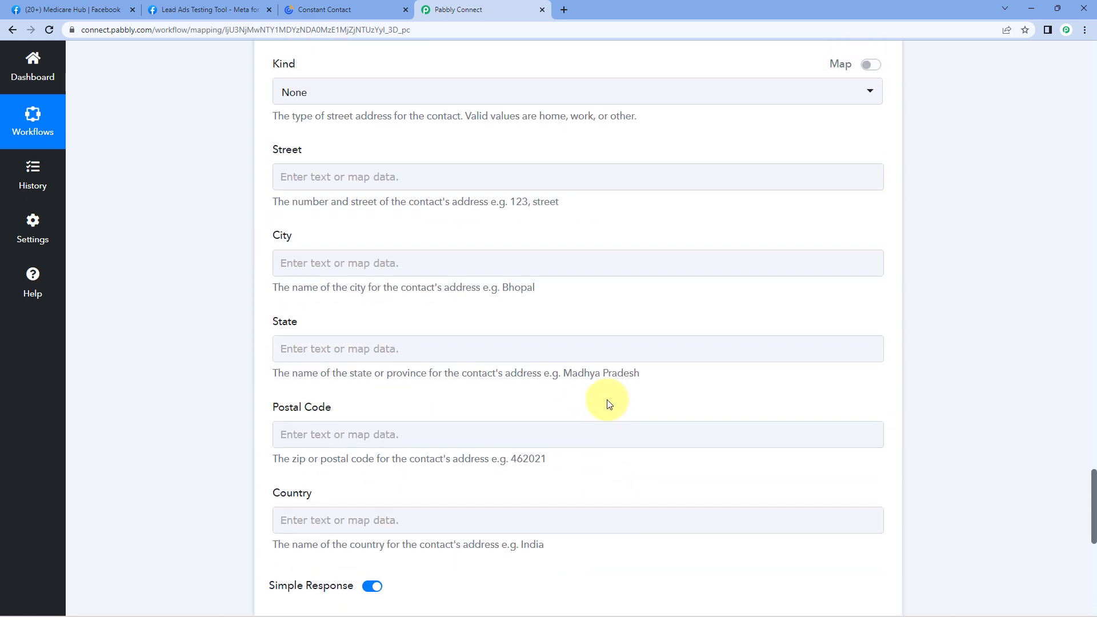
scroll(582, 367, "up", 7)
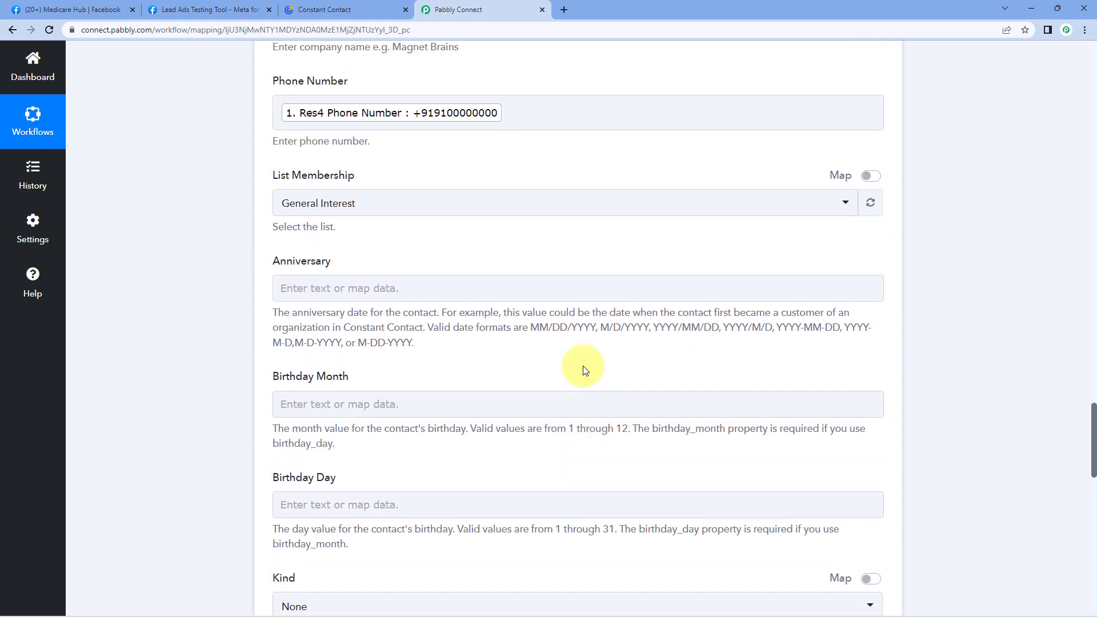
scroll(584, 366, "up", 2)
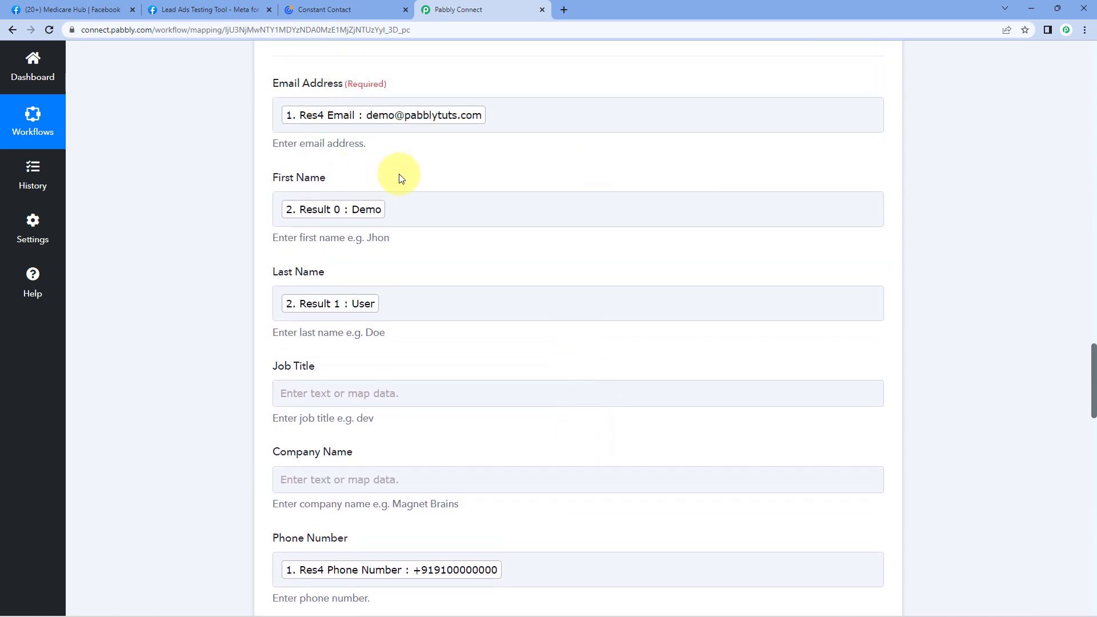
left_click(355, 7)
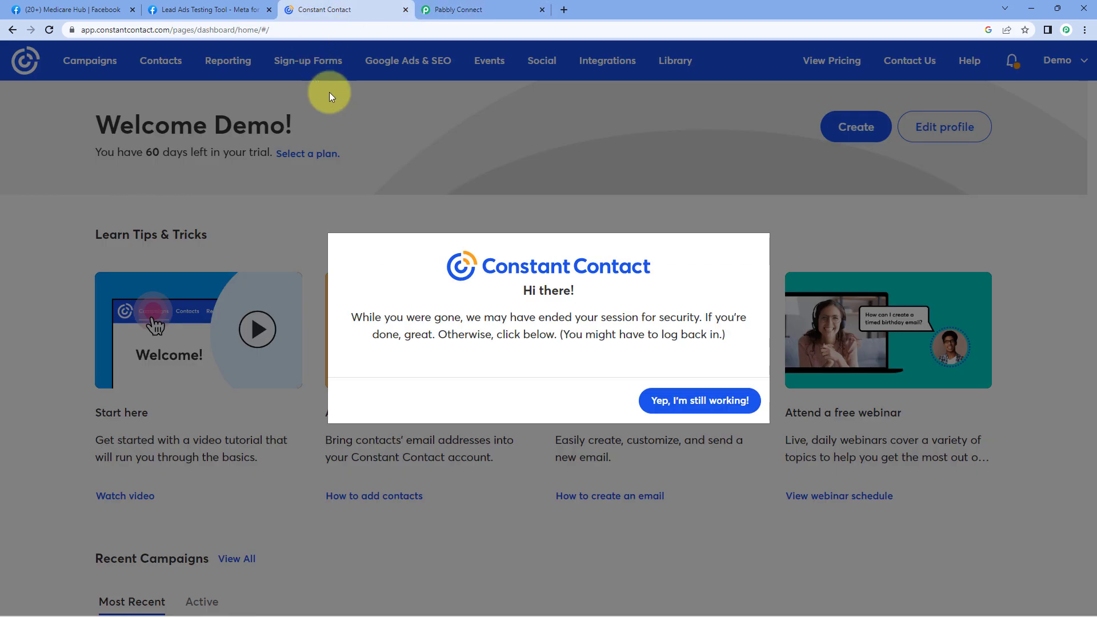
Keep the Constant Contact session active and open the Demo User contact from the General Interest list.
left_click(708, 400)
left_click(162, 60)
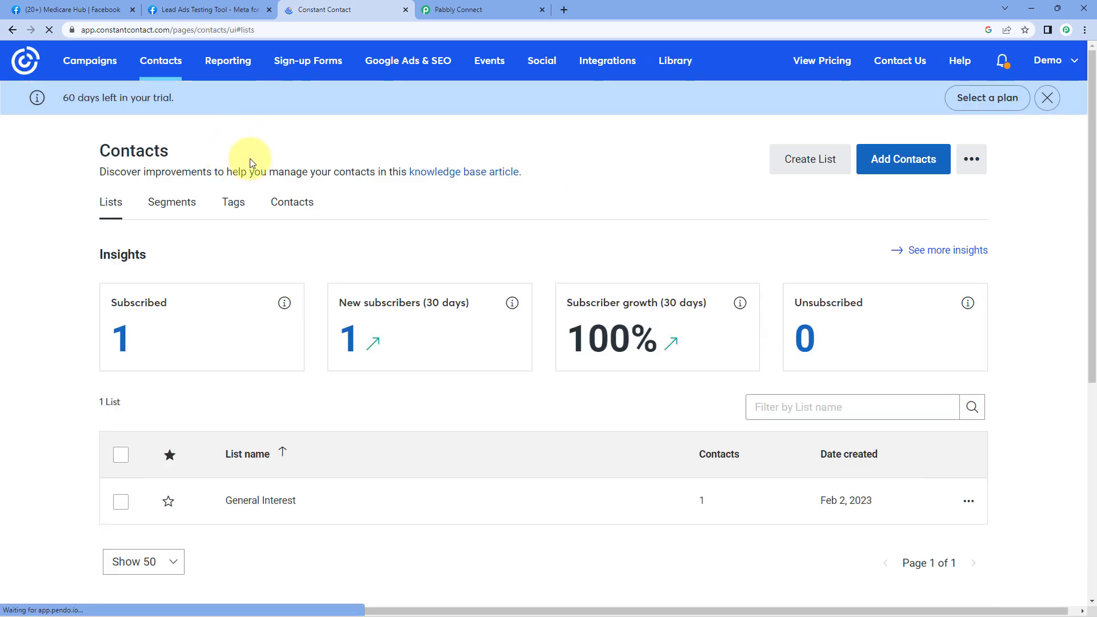
scroll(269, 168, "down", 1)
scroll(269, 174, "down", 1)
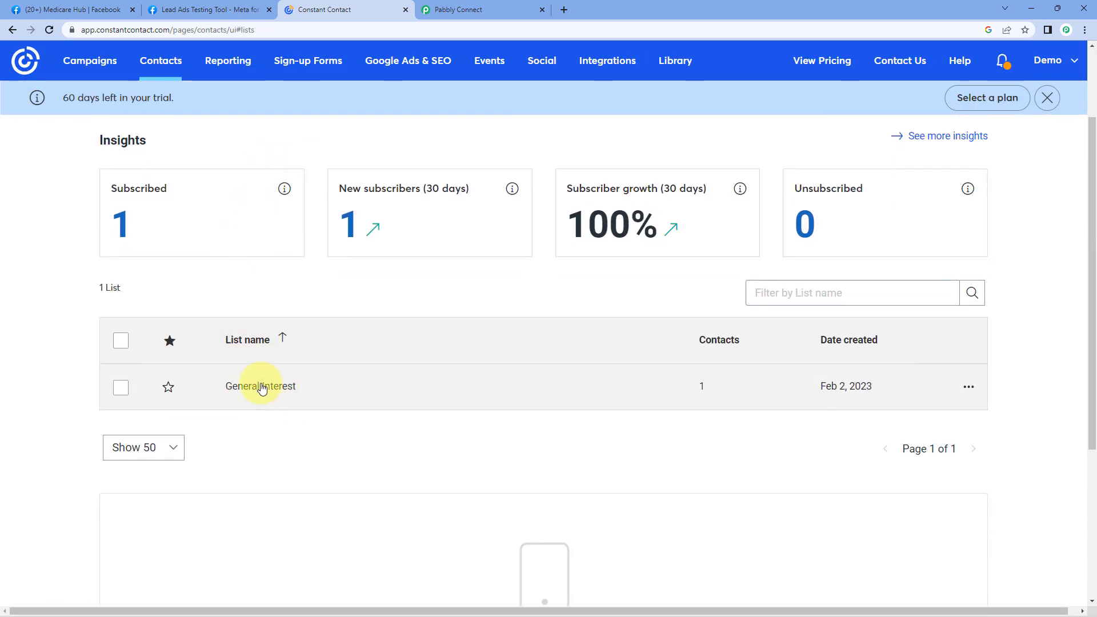
left_click(1047, 98)
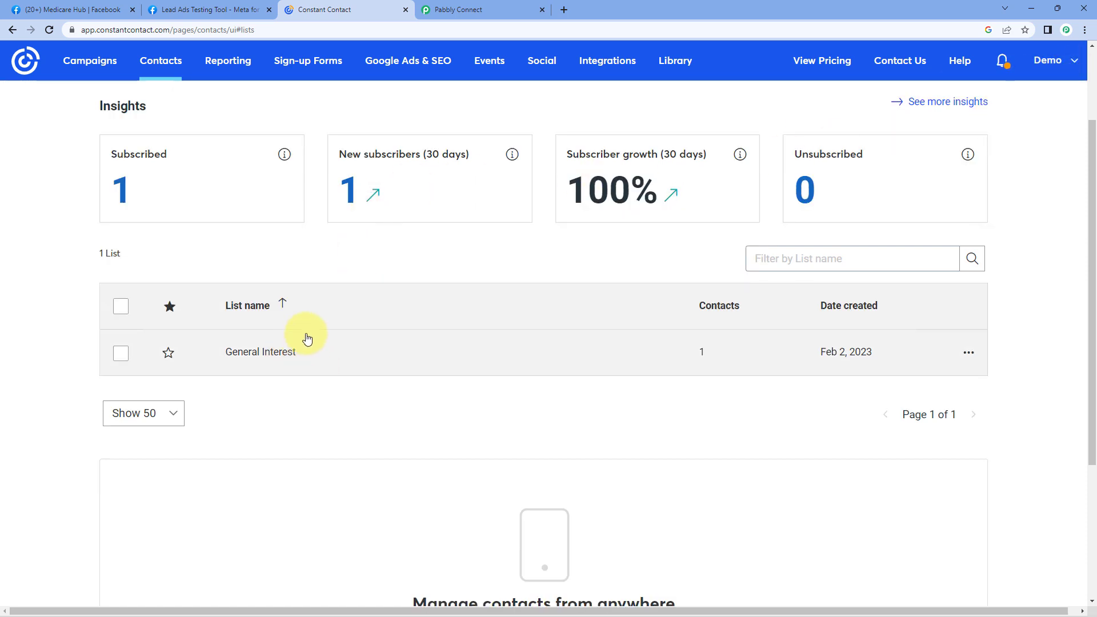
left_click(274, 354)
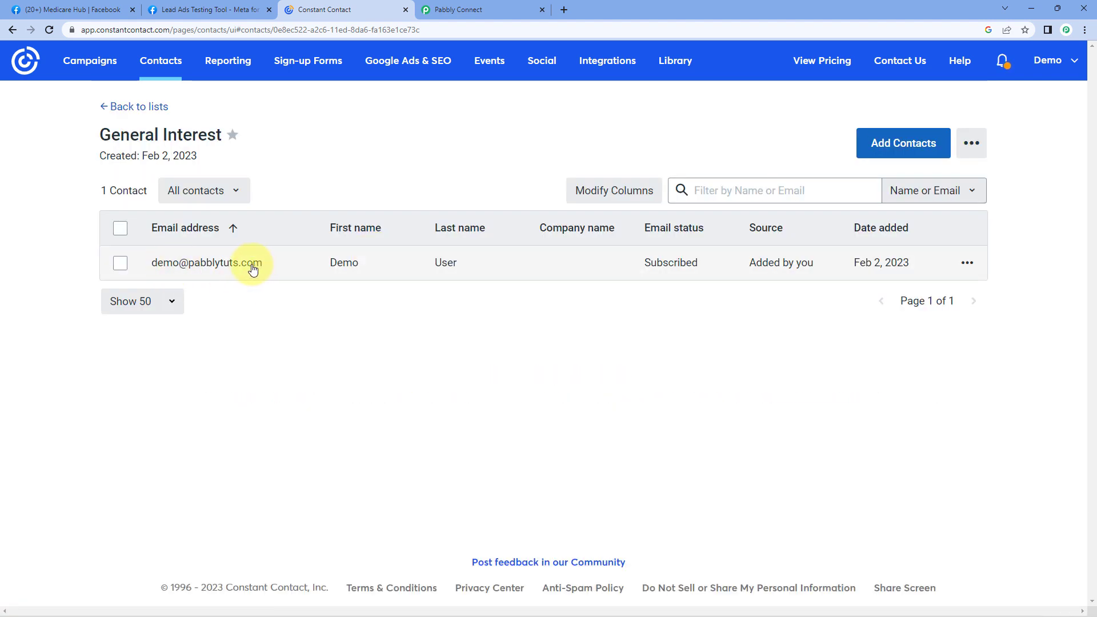
left_click(212, 263)
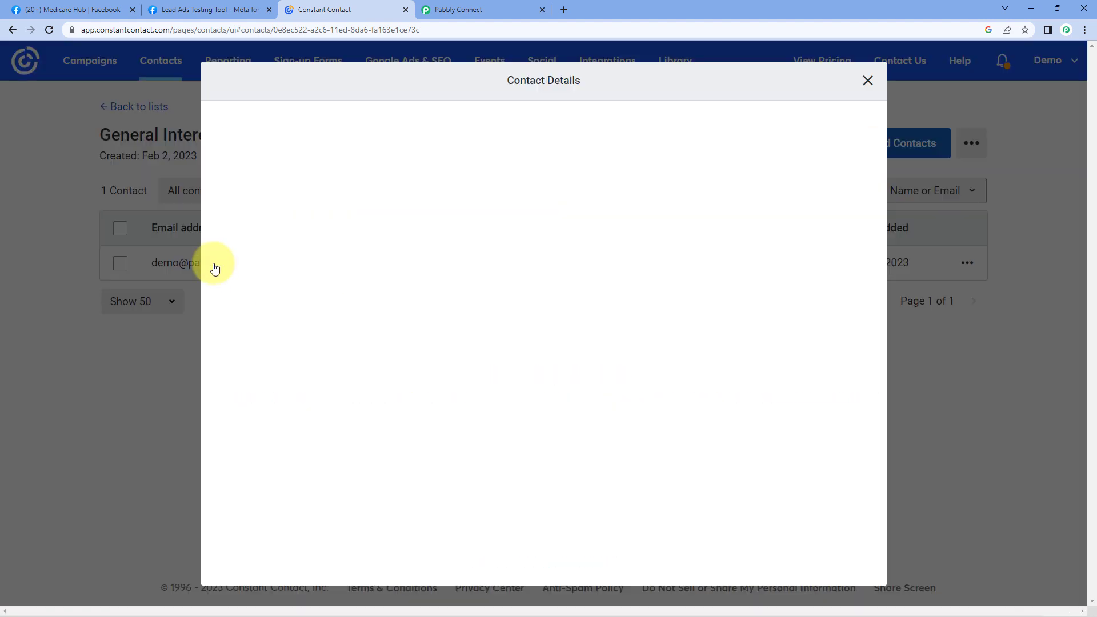
Compare with the Lead Ads Testing Tool, highlight the contact's name and phone, then return to Pabbly Connect.
left_click(206, 11)
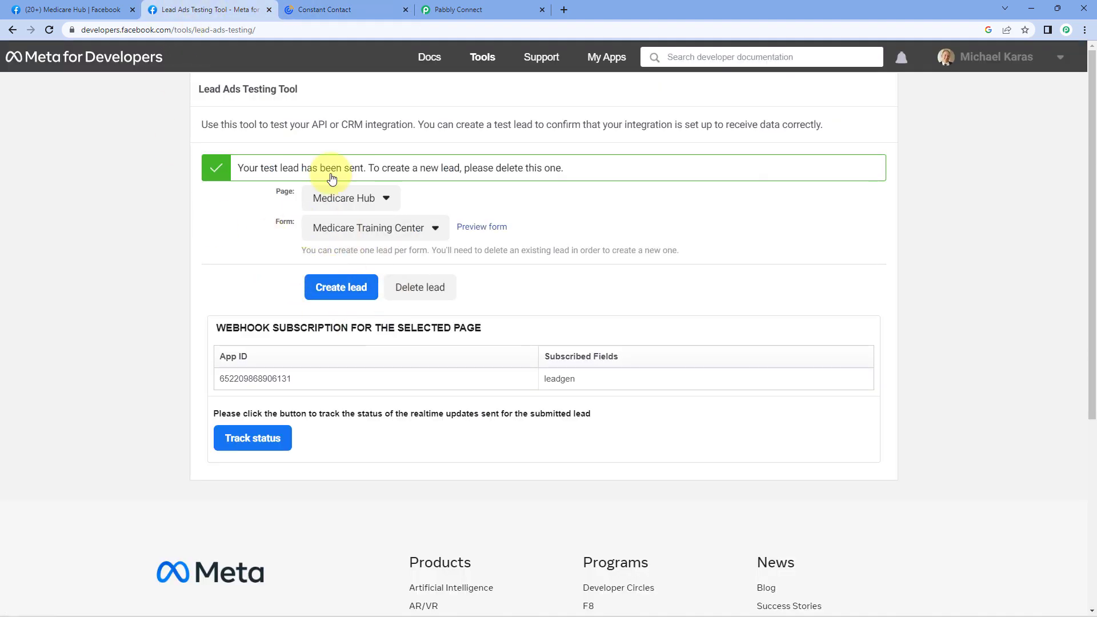
left_click(339, 10)
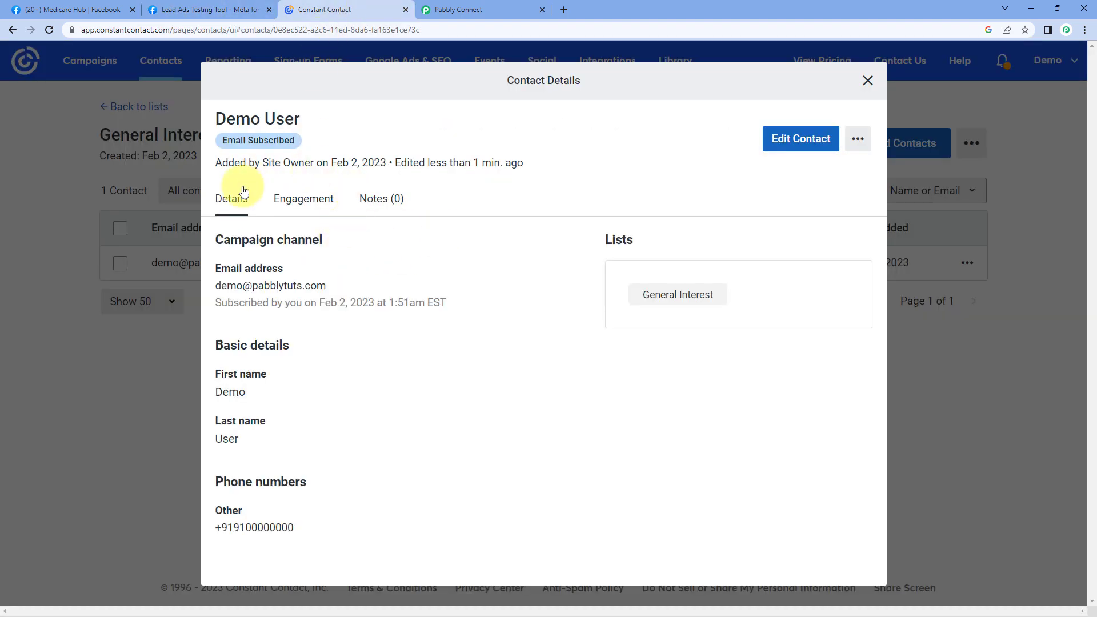
left_click_drag(317, 117, 208, 118)
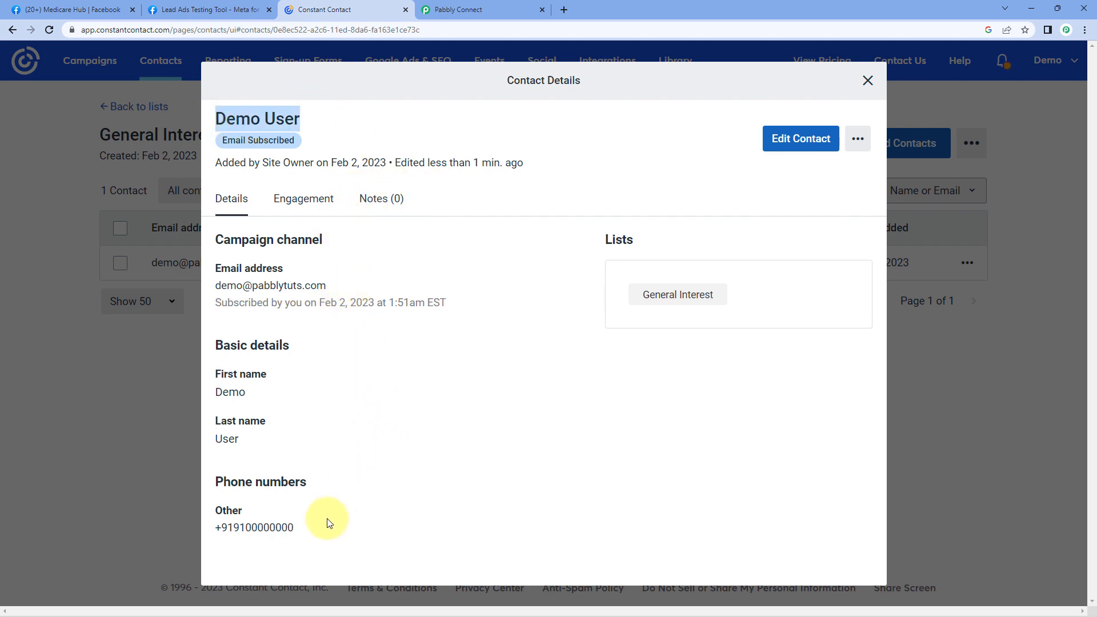
left_click_drag(227, 528, 304, 469)
left_click(558, 284)
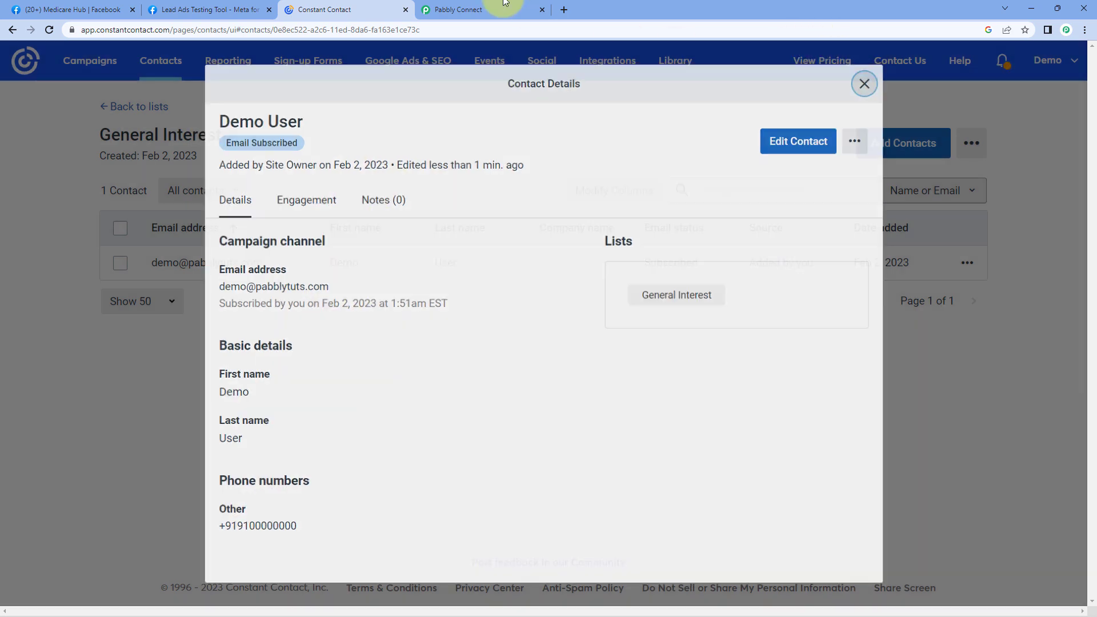
left_click(485, 10)
scroll(771, 246, "up", 10)
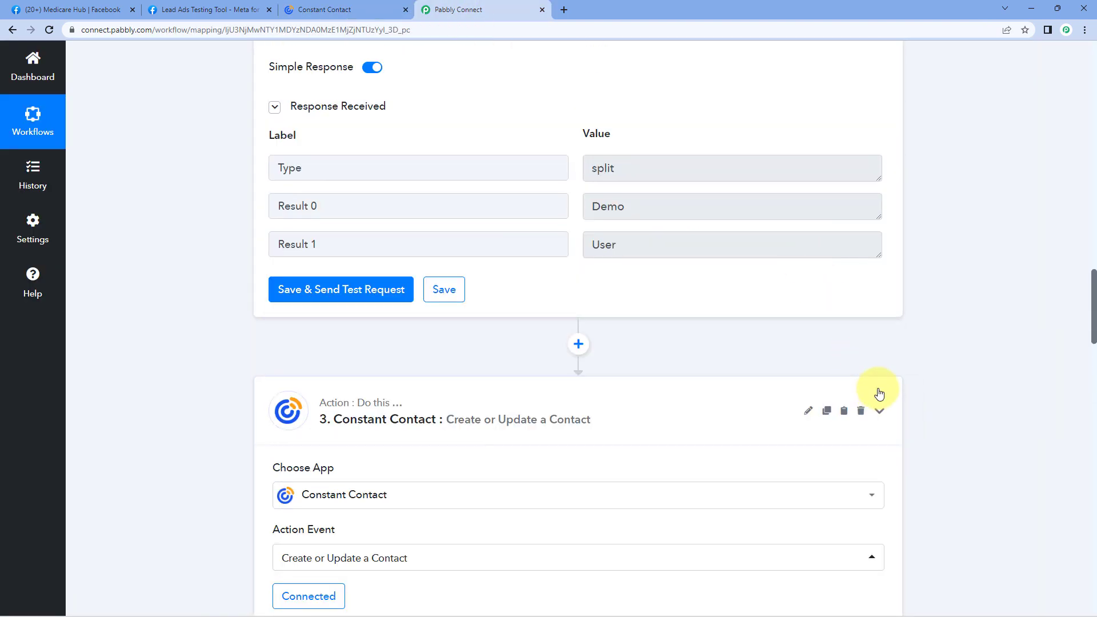
Collapse the Facebook Lead Ads trigger to show all three workflow steps, then go to the Lead Ads Testing Tool.
scroll(930, 334, "up", 10)
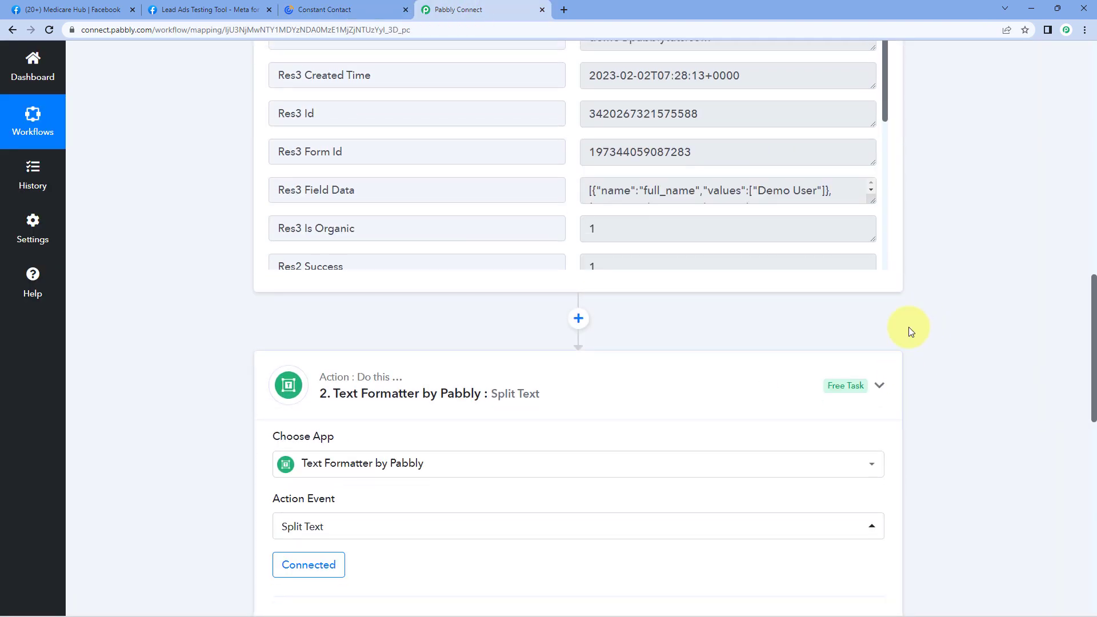
scroll(908, 331, "up", 15)
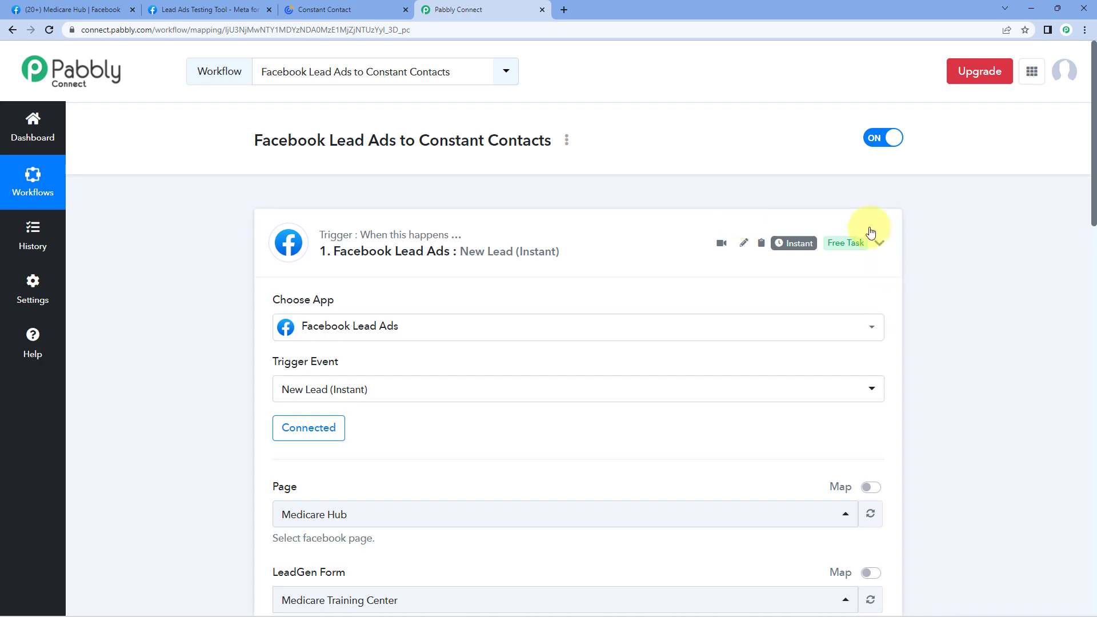
left_click(879, 243)
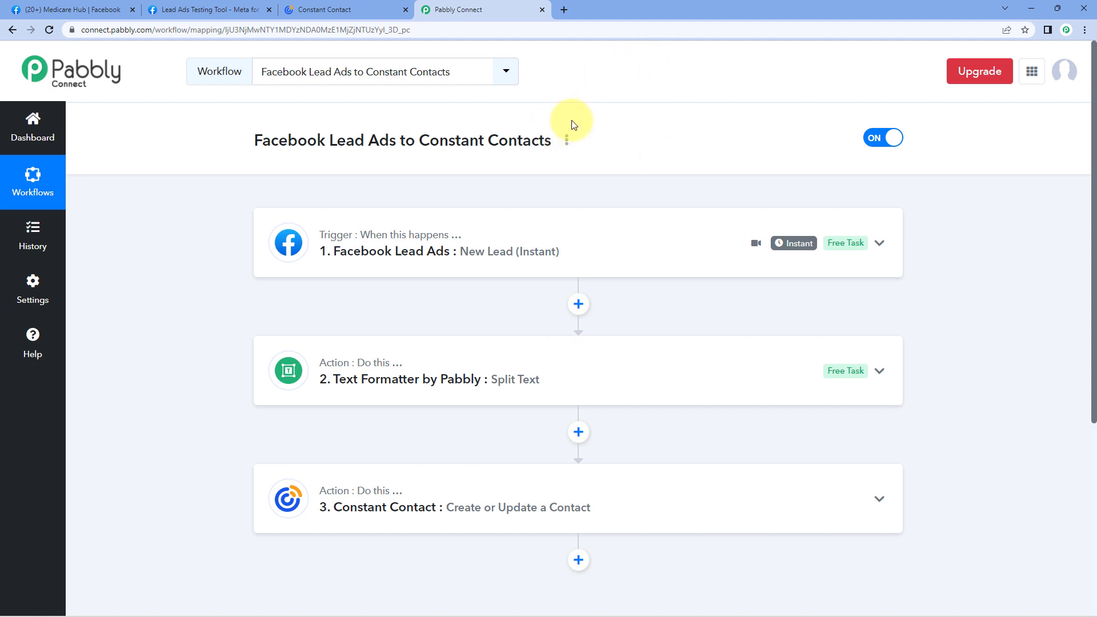
left_click(212, 10)
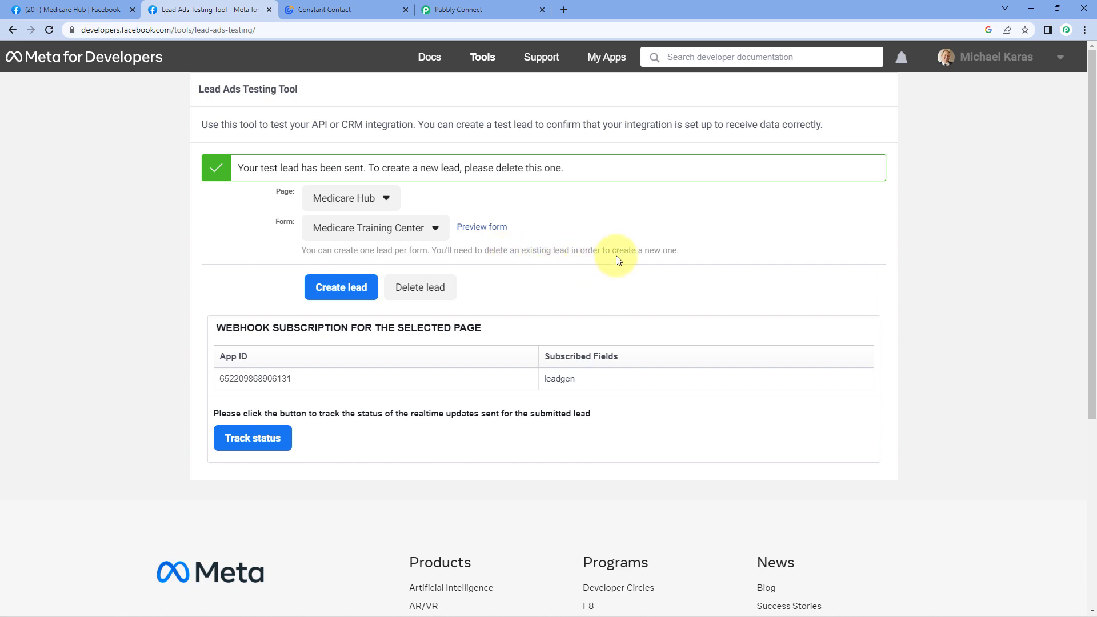
Delete the existing test lead, since only one lead per form is allowed, and reload the testing tool.
left_click_drag(687, 249, 371, 254)
left_click(308, 254)
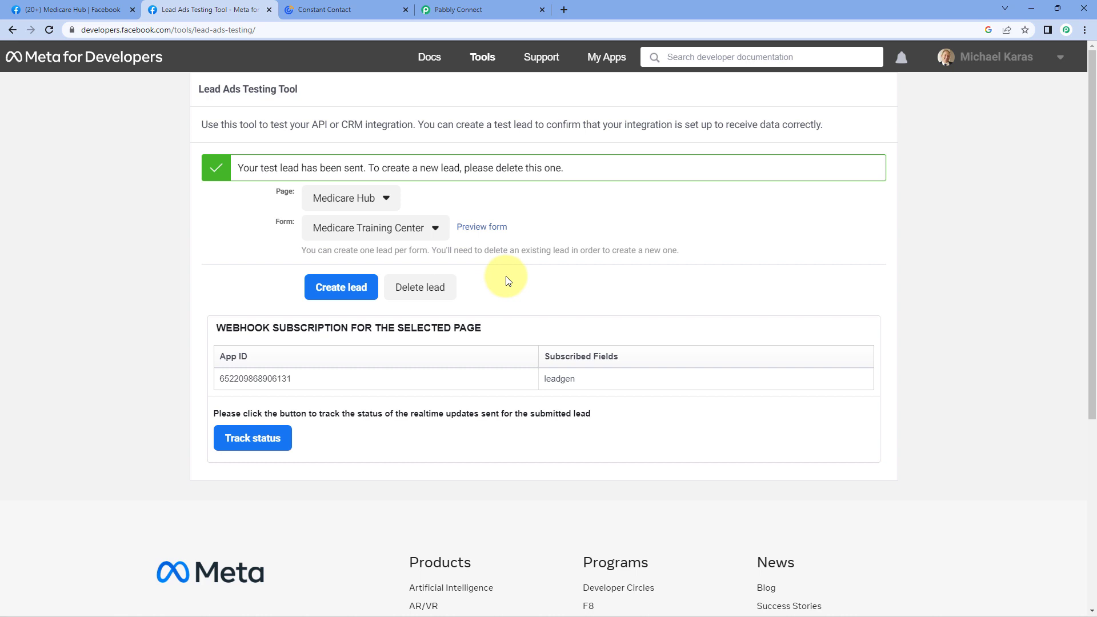
left_click(430, 293)
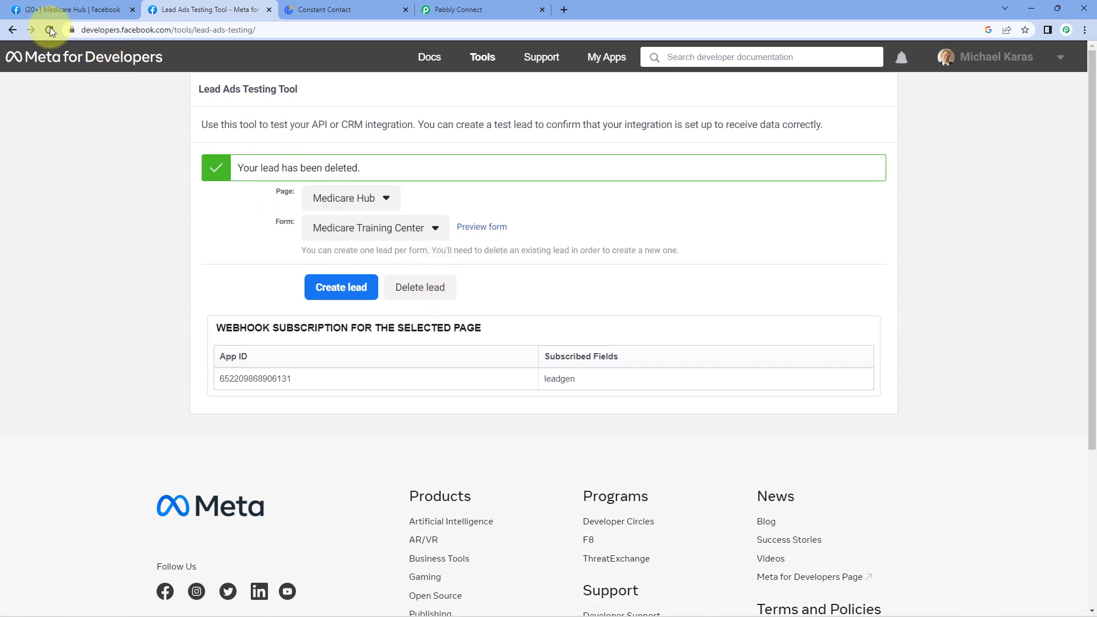
left_click(49, 30)
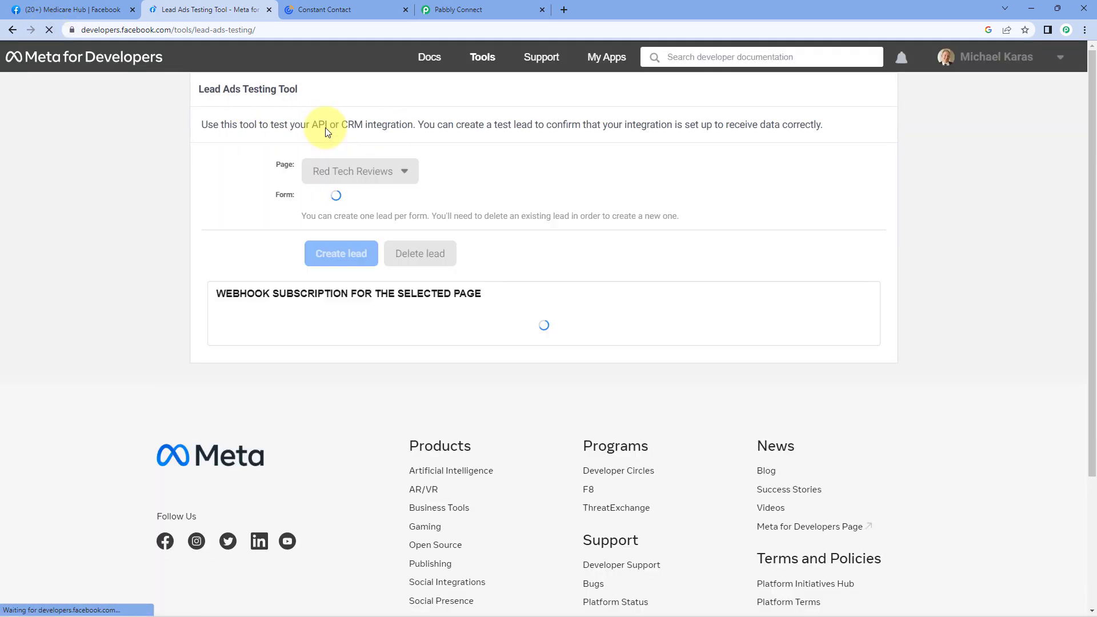
Select page Medicare Hub and form Medicare Training Center, then preview the lead form.
left_click(399, 171)
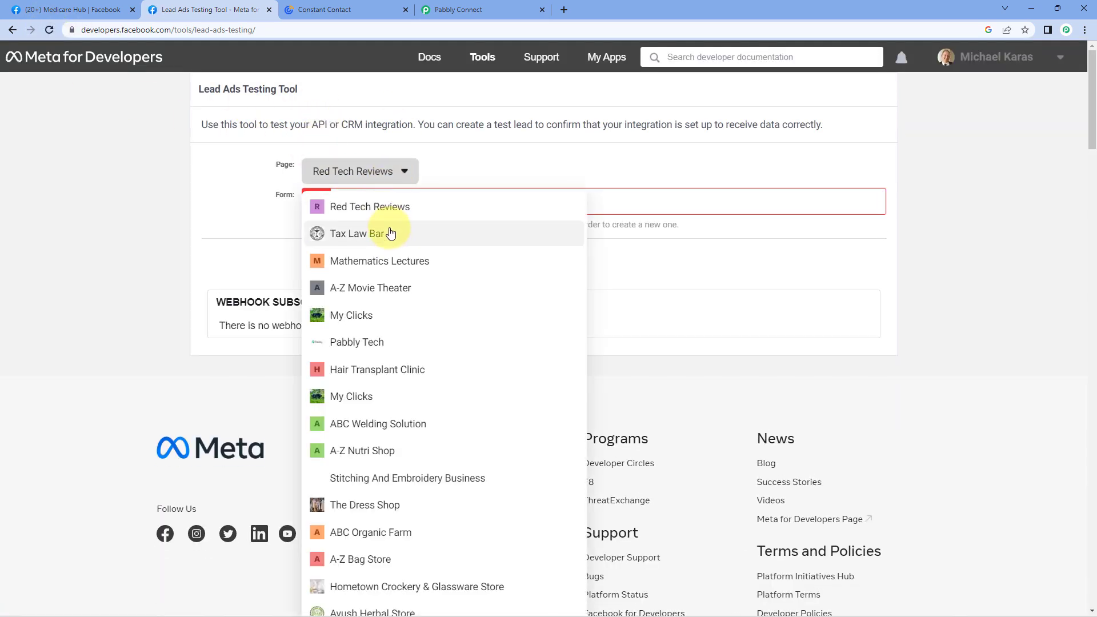
scroll(401, 256, "down", 3)
scroll(400, 257, "down", 15)
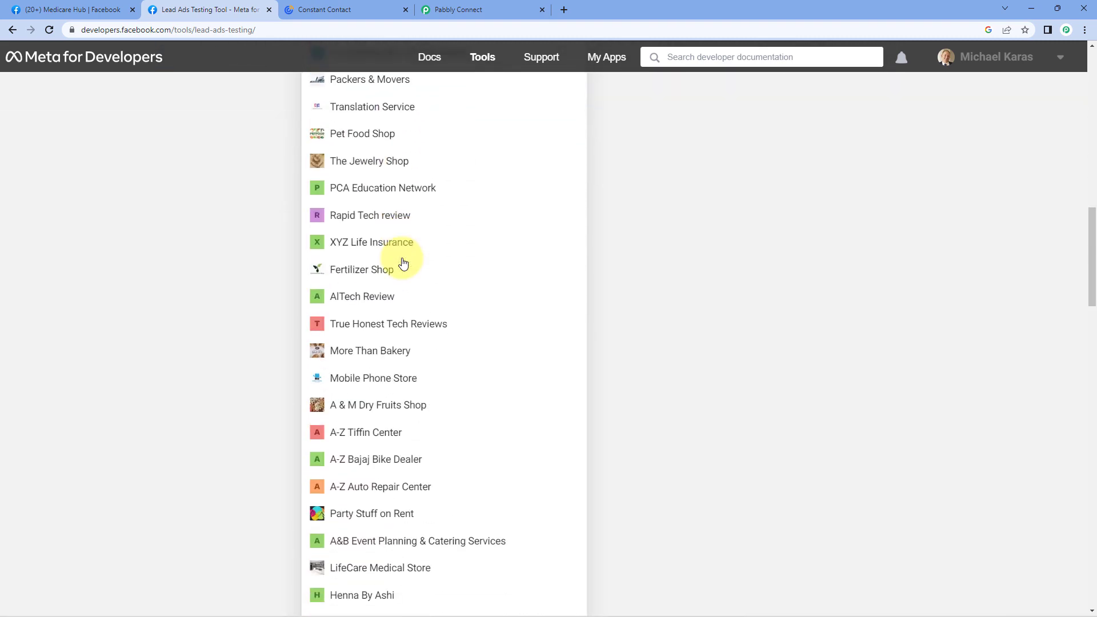
scroll(402, 263, "down", 7)
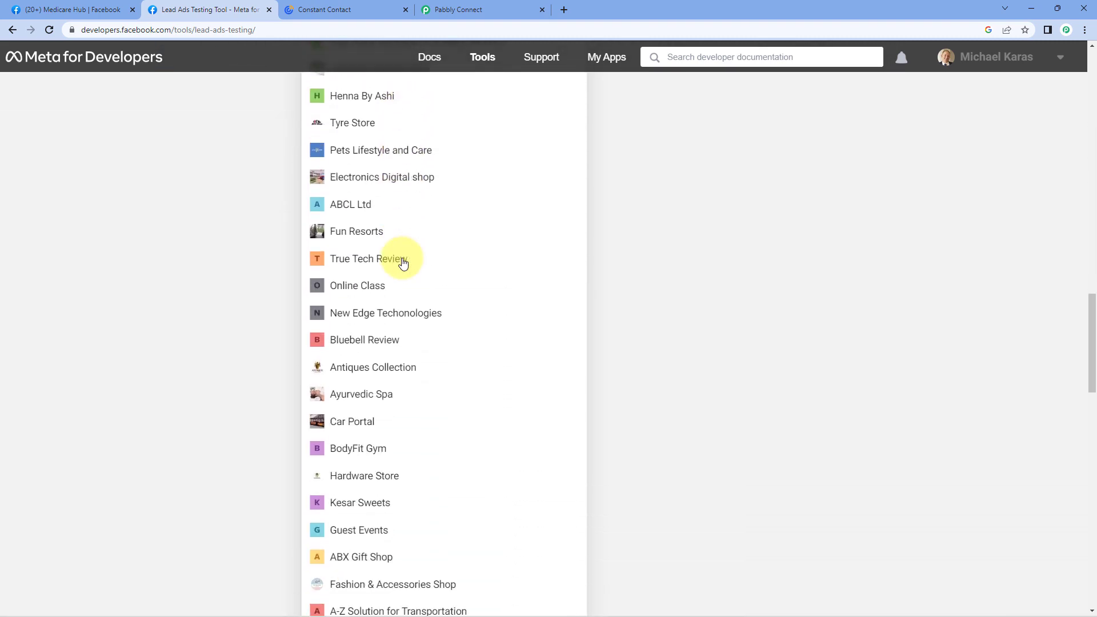
key("ctrl+f")
type("medi")
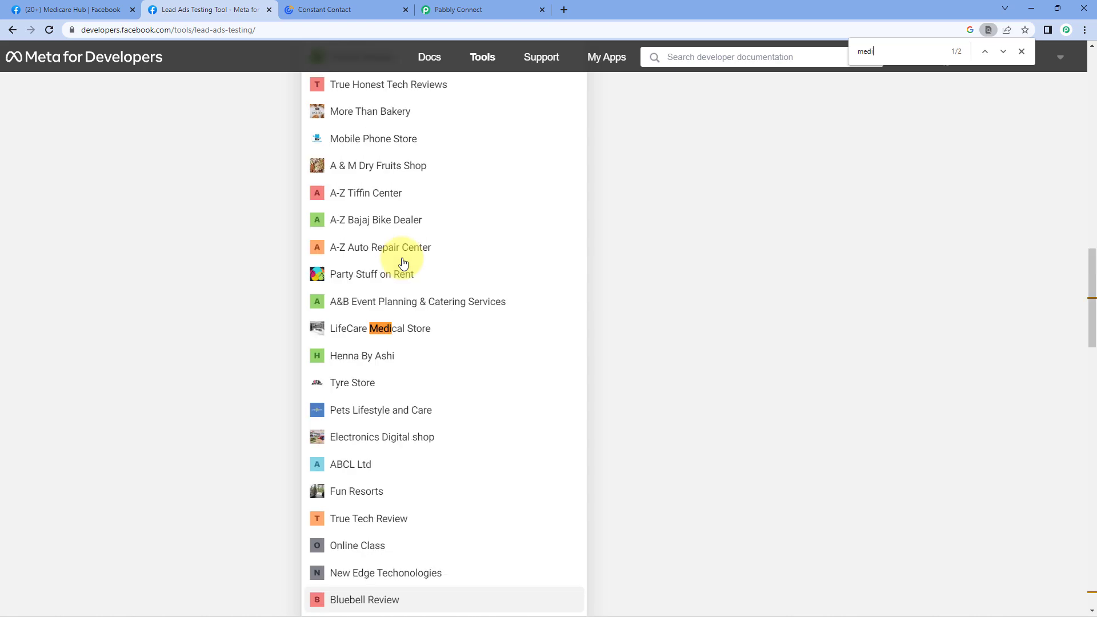
type("car")
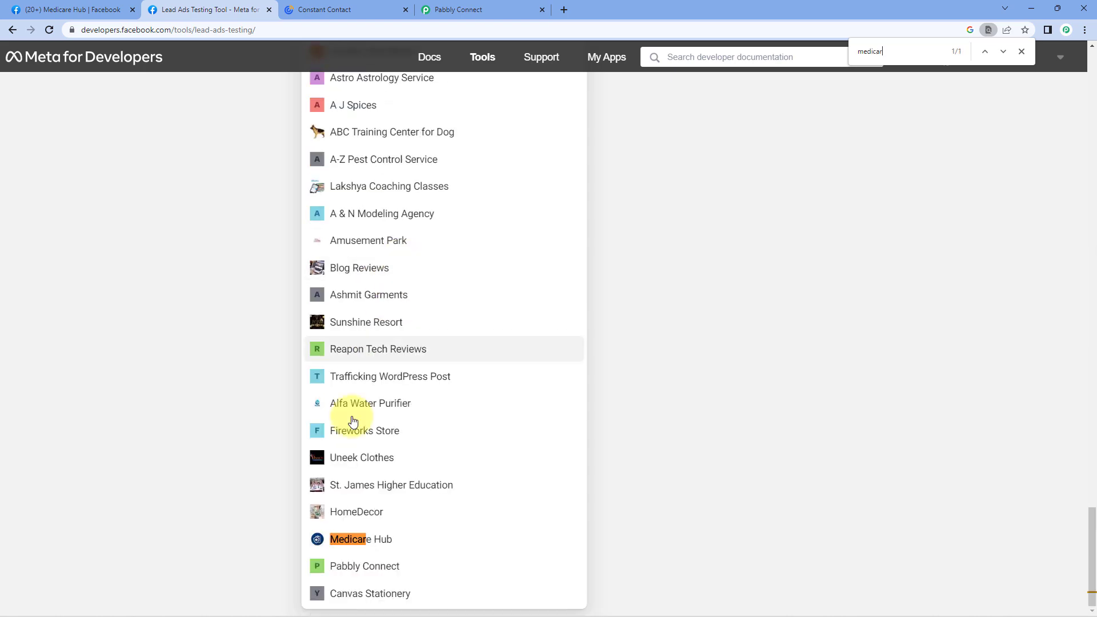
left_click(385, 540)
left_click(400, 211)
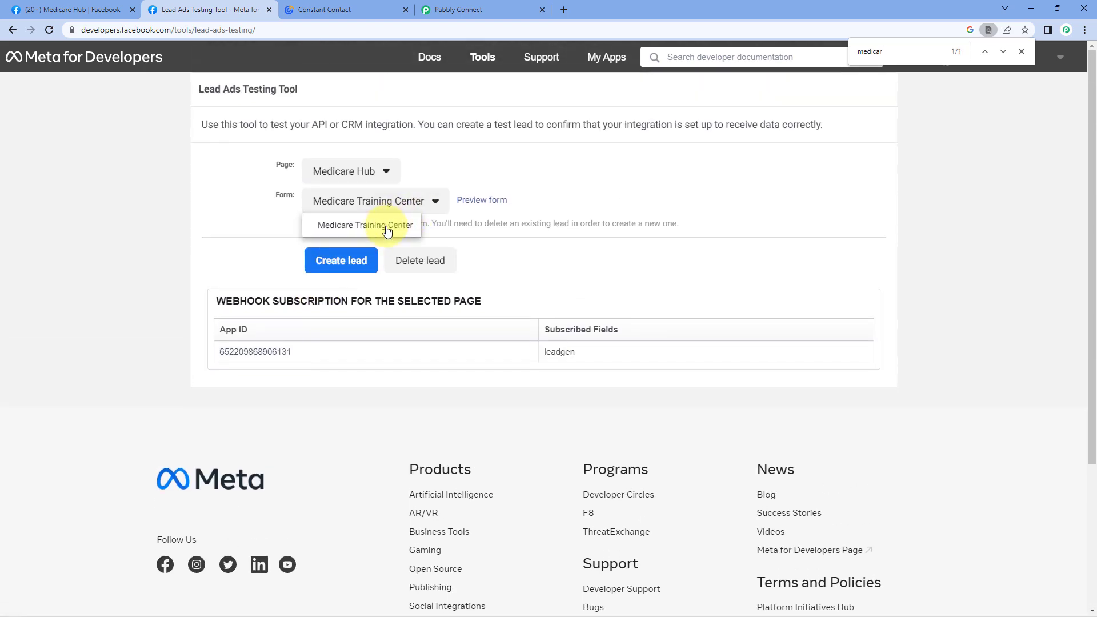
left_click(437, 215)
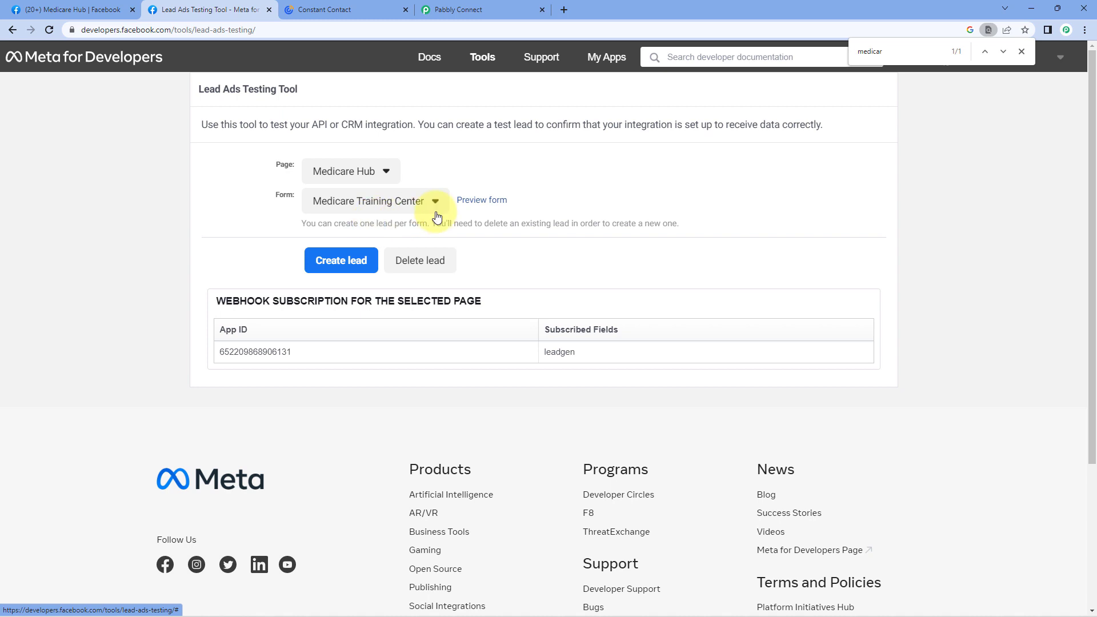
left_click(493, 203)
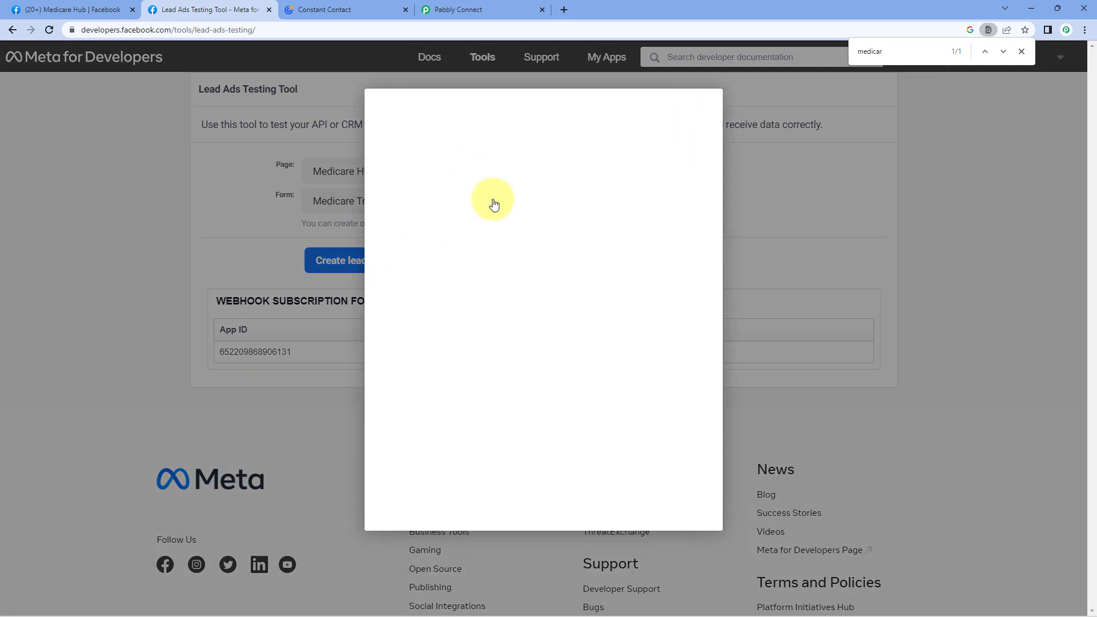
Fill the preview form with full name 'Test Lead', a phone number and an e-mail address.
left_click(528, 433)
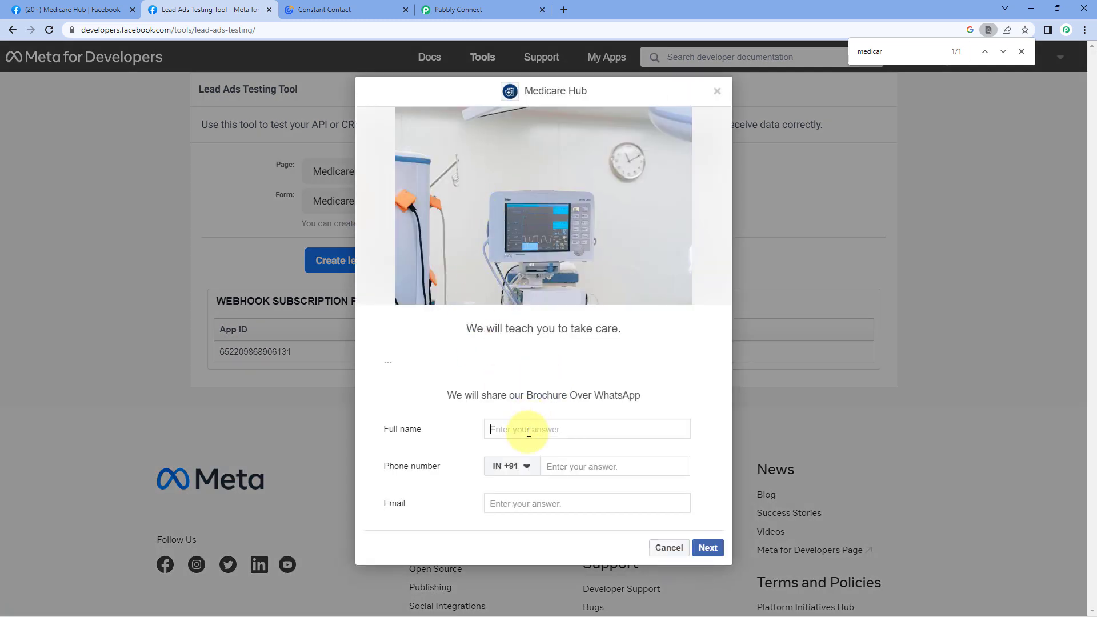
type("Test Lead")
left_click(564, 470)
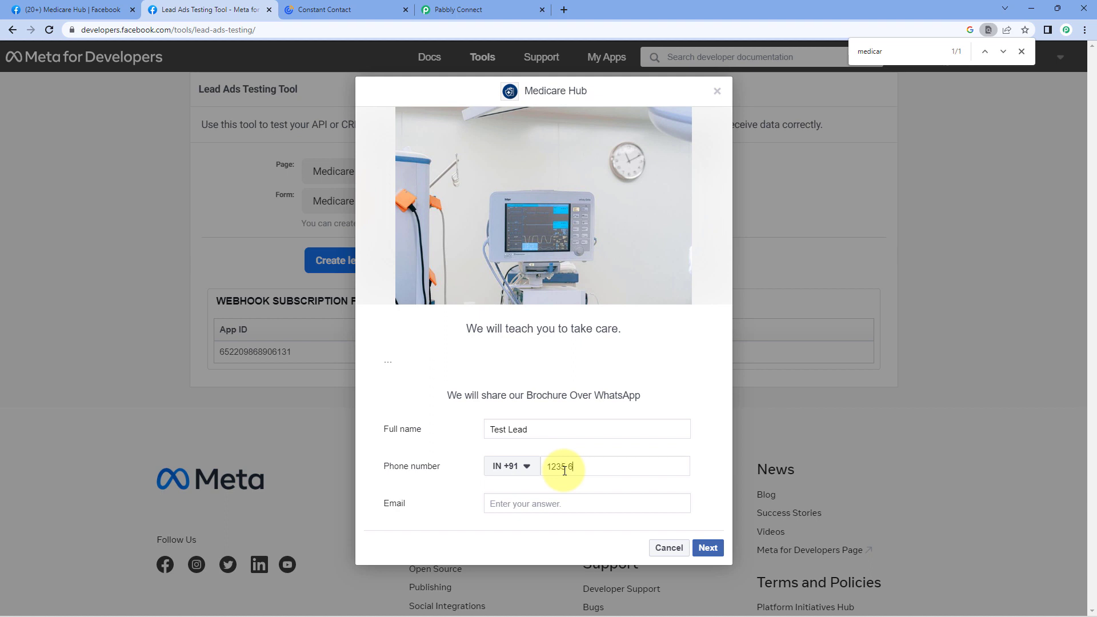
key("Tab")
Correct the phone number, submit the test lead, and close the thank-you dialog and find bar.
left_click(703, 548)
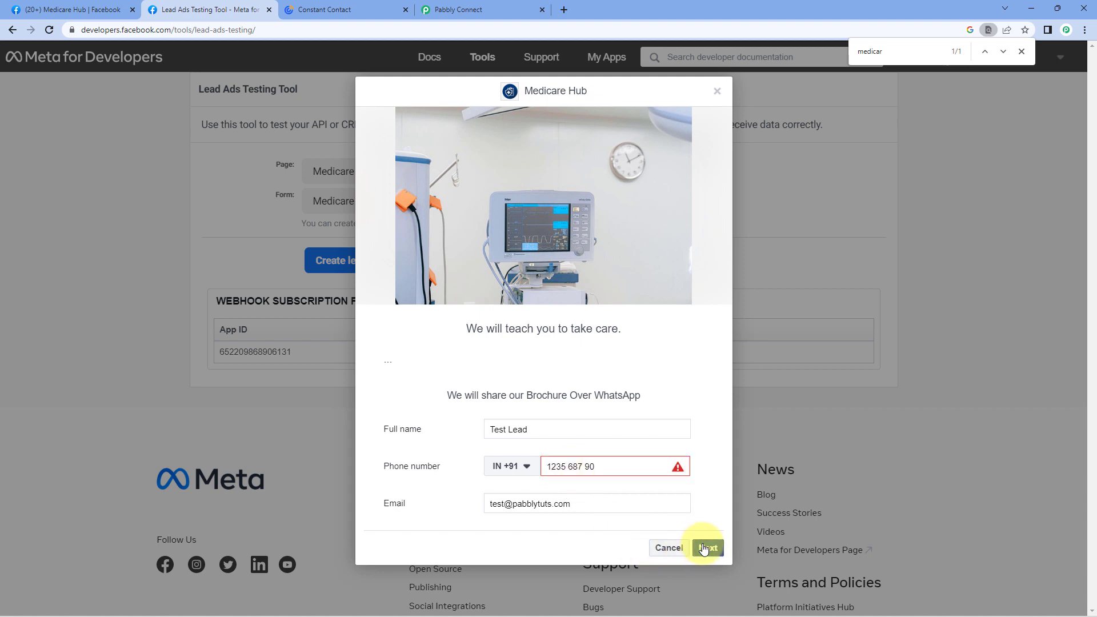
left_click(611, 461)
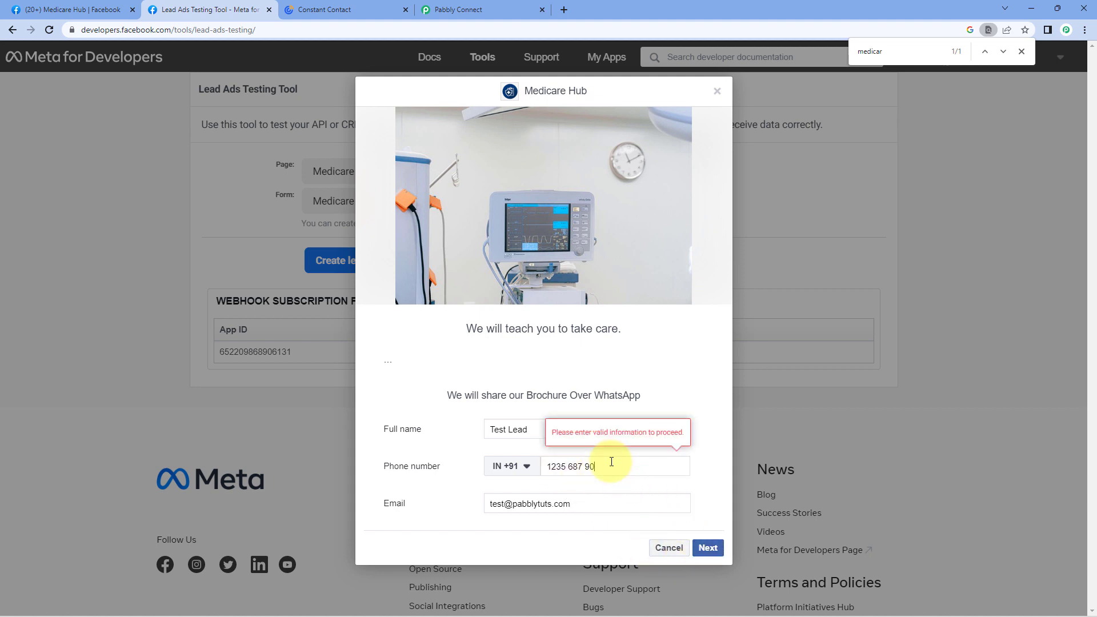
type("0")
left_click(709, 547)
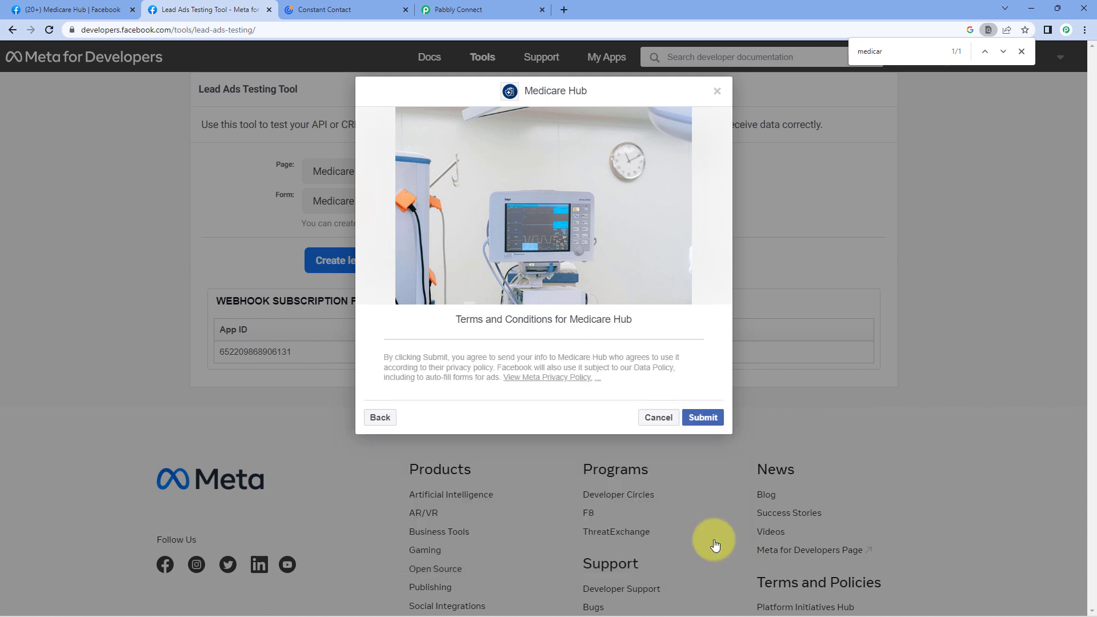
left_click(703, 417)
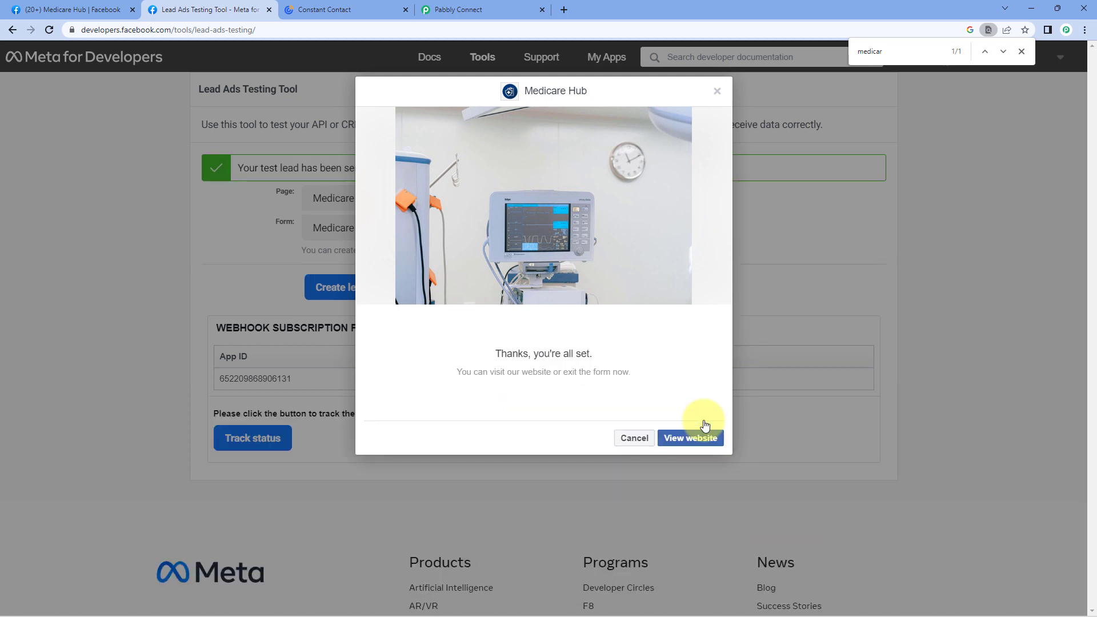
left_click(717, 91)
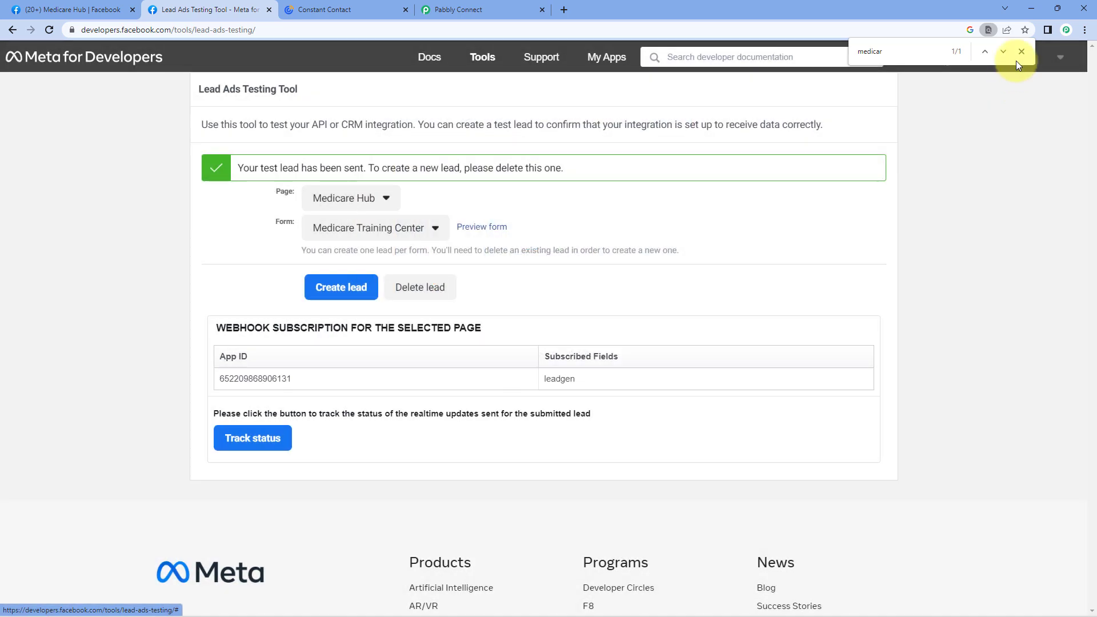
left_click(1022, 52)
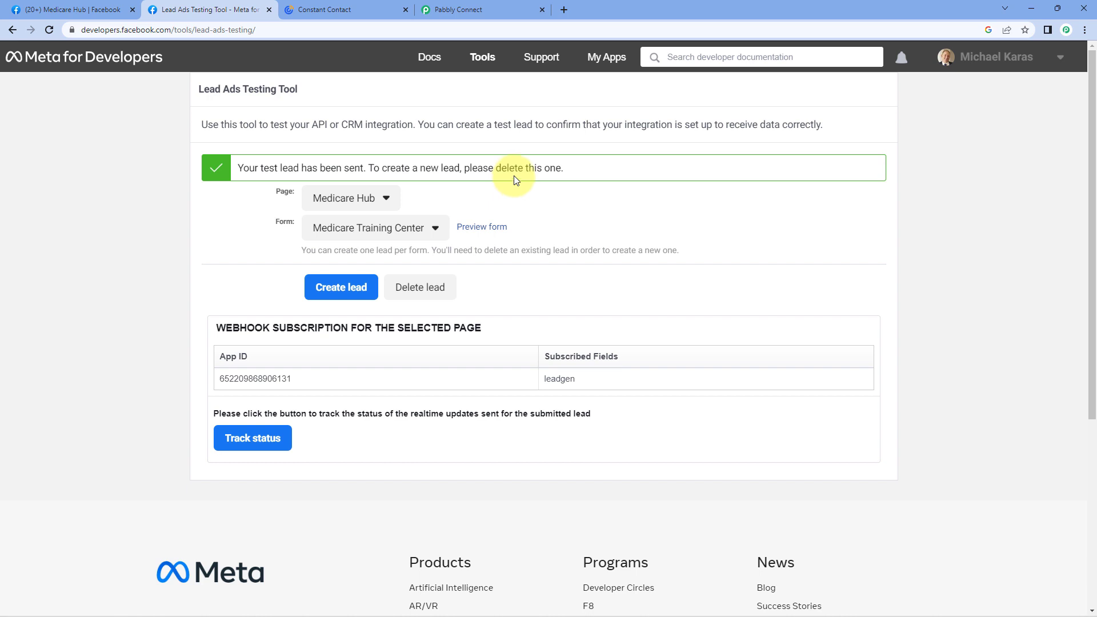
Reload Constant Contact's General Interest list to view the new Test Lead contact, then return to Pabbly Connect.
left_click(355, 8)
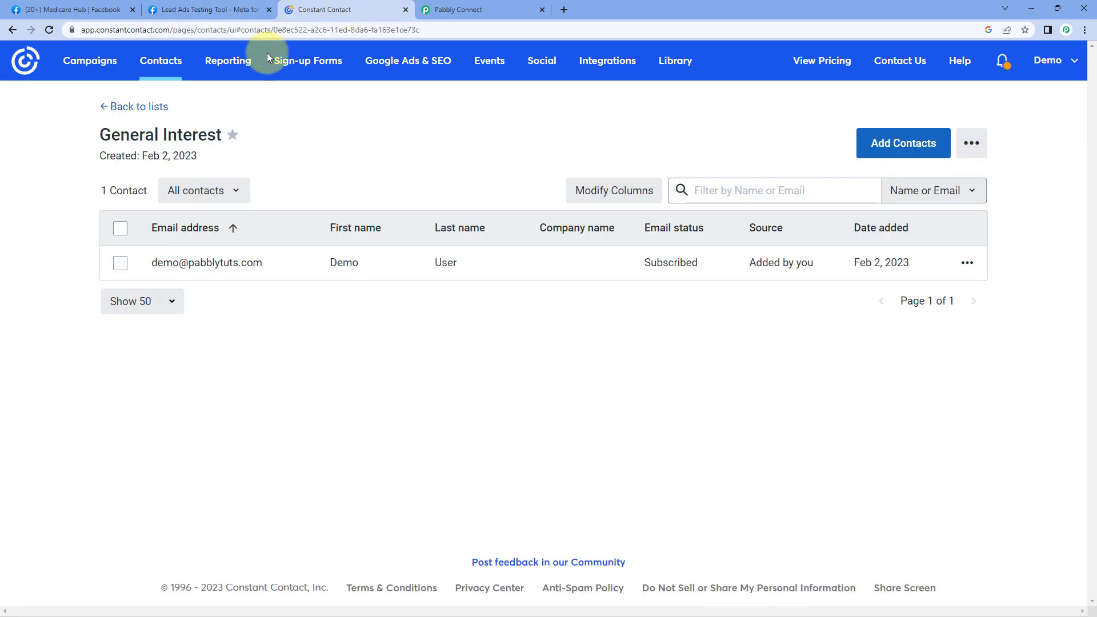
left_click(48, 30)
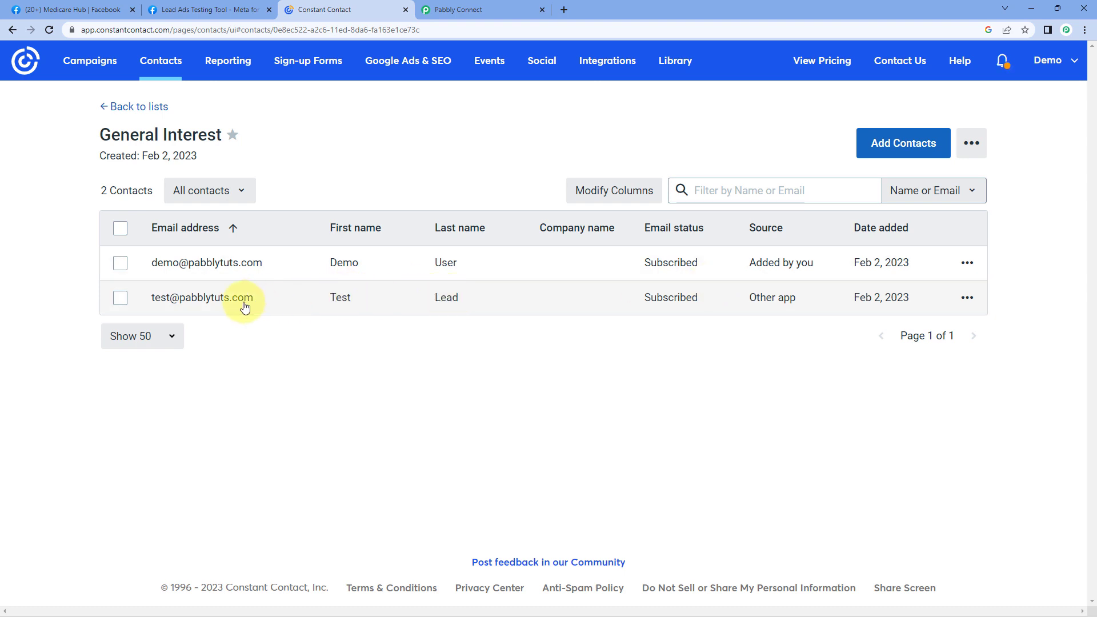
left_click(313, 299)
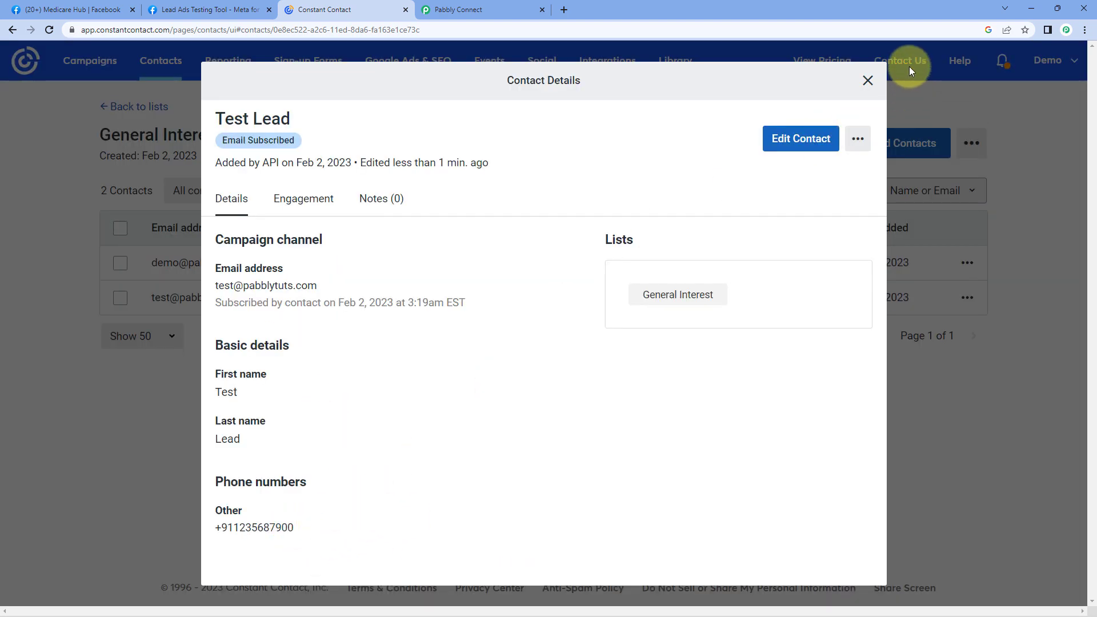
left_click(868, 80)
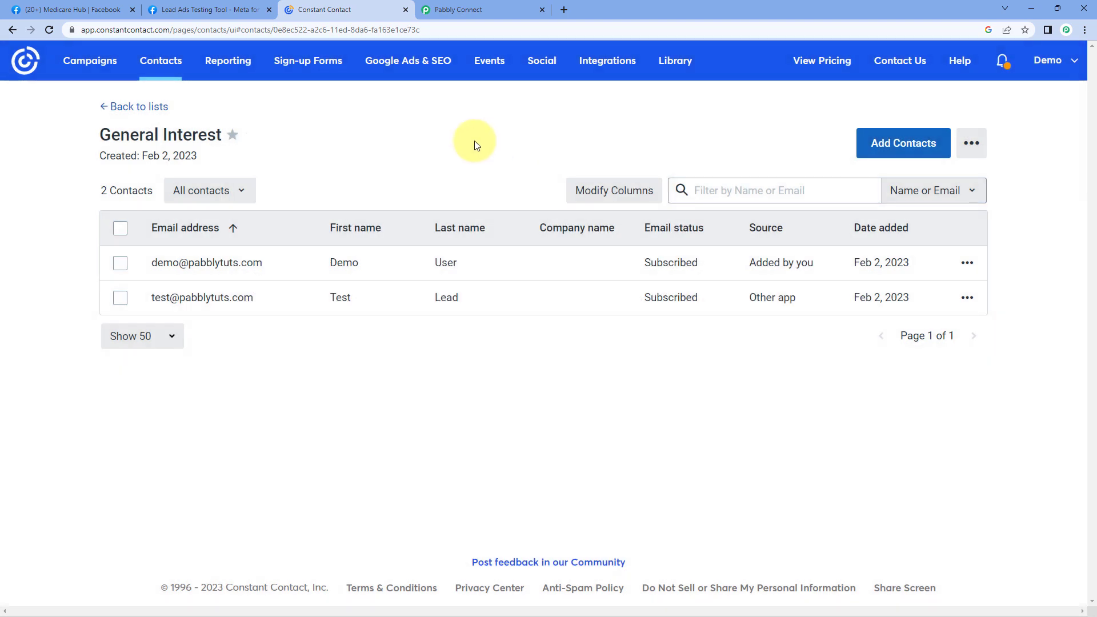
left_click(499, 10)
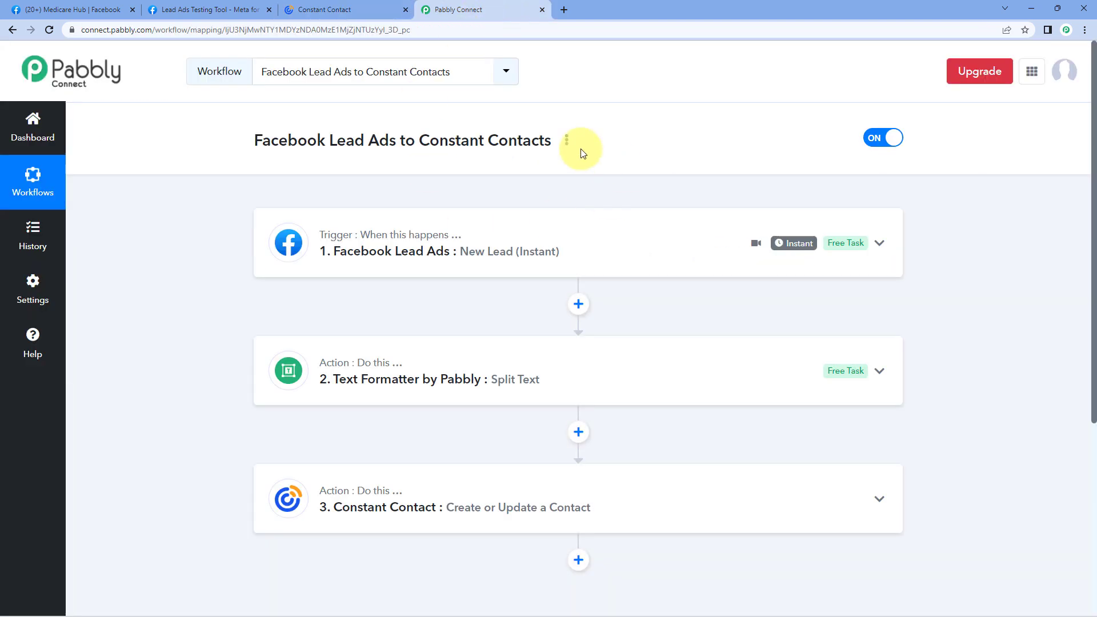